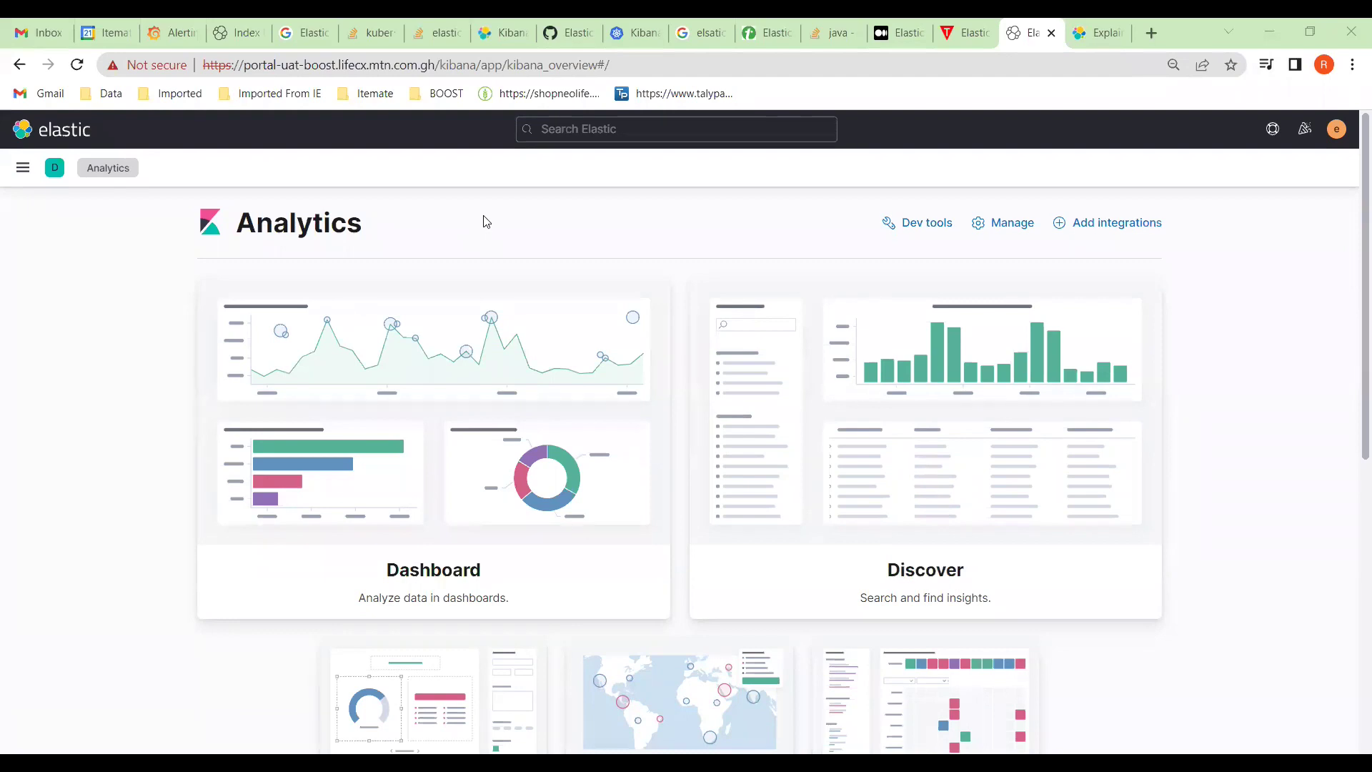
# - Open the Dev Tools console from the Management section
pyautogui.click(23, 167)
pyautogui.scroll(-8, 15, 500)
pyautogui.scroll(-6, 15, 560)
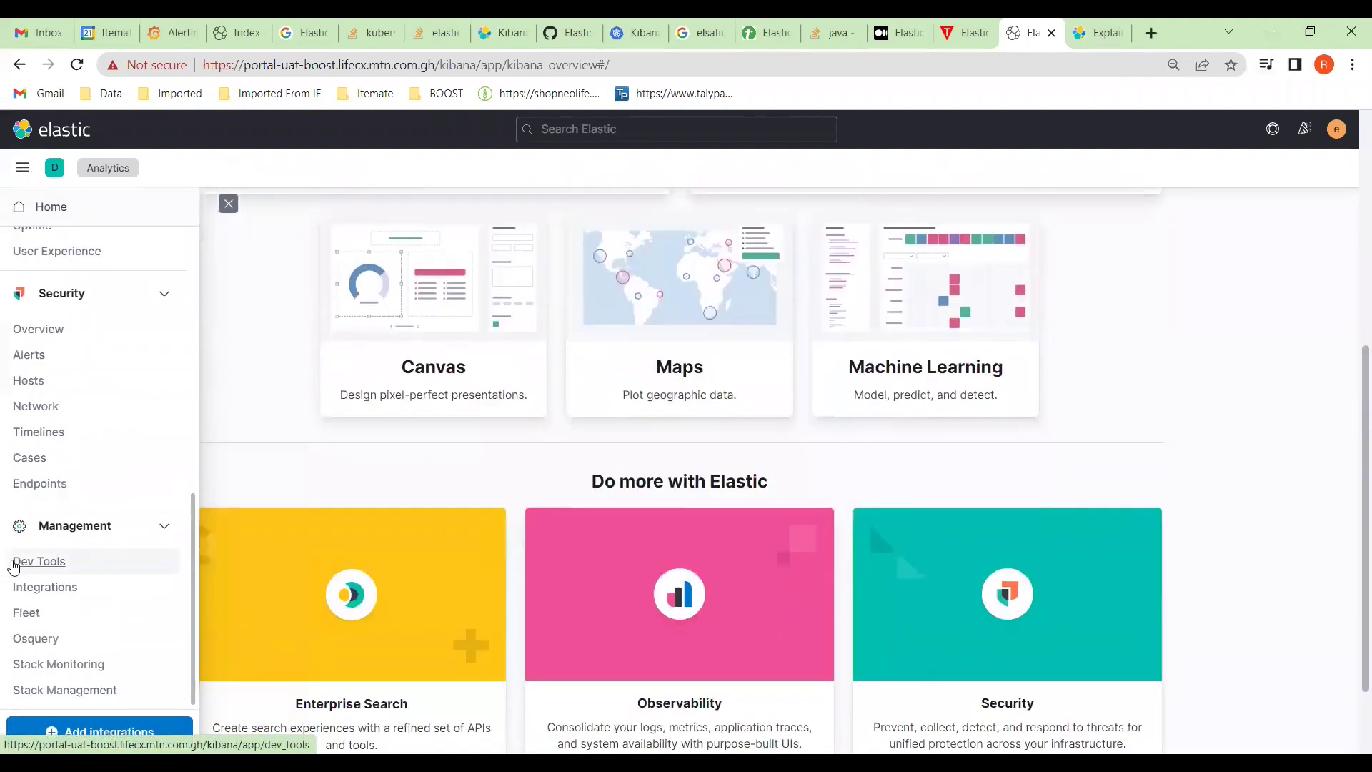
pyautogui.scroll(-1, 44, 543)
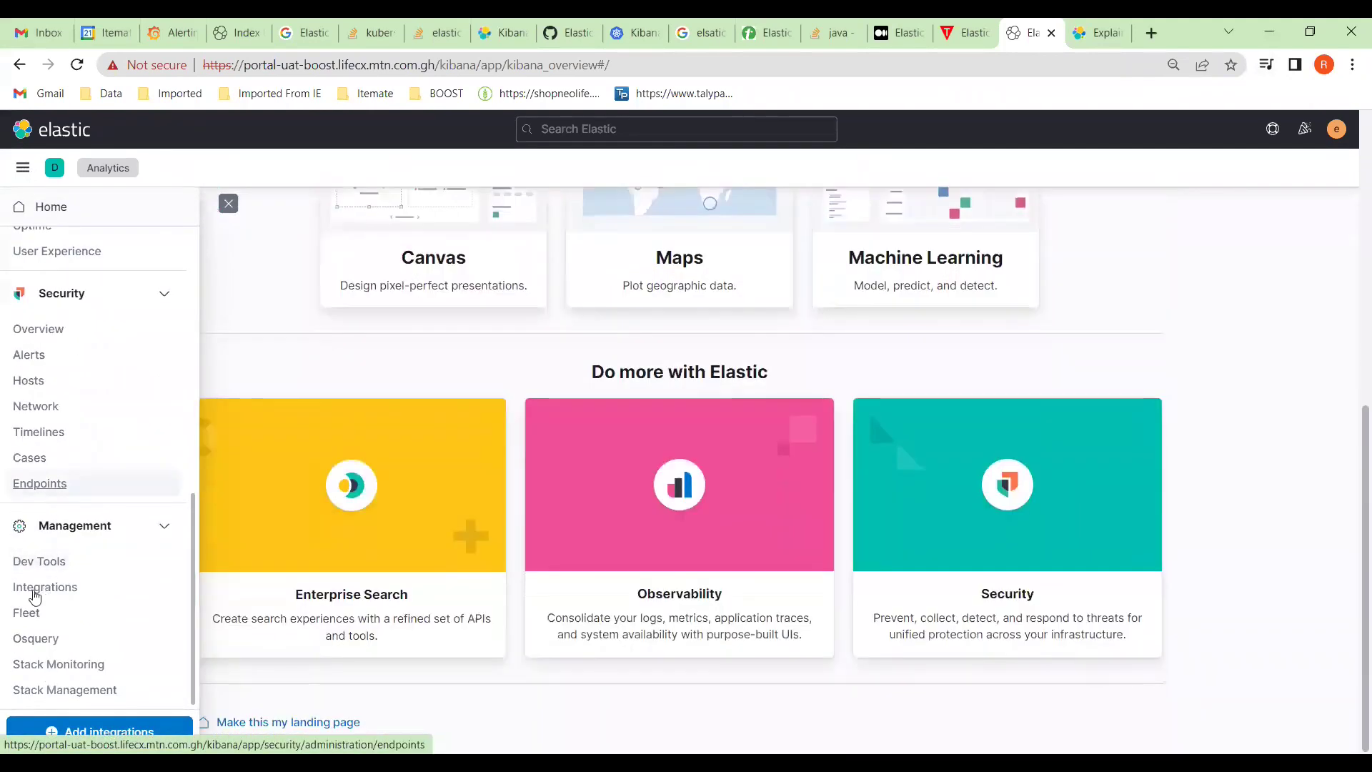
pyautogui.click(38, 562)
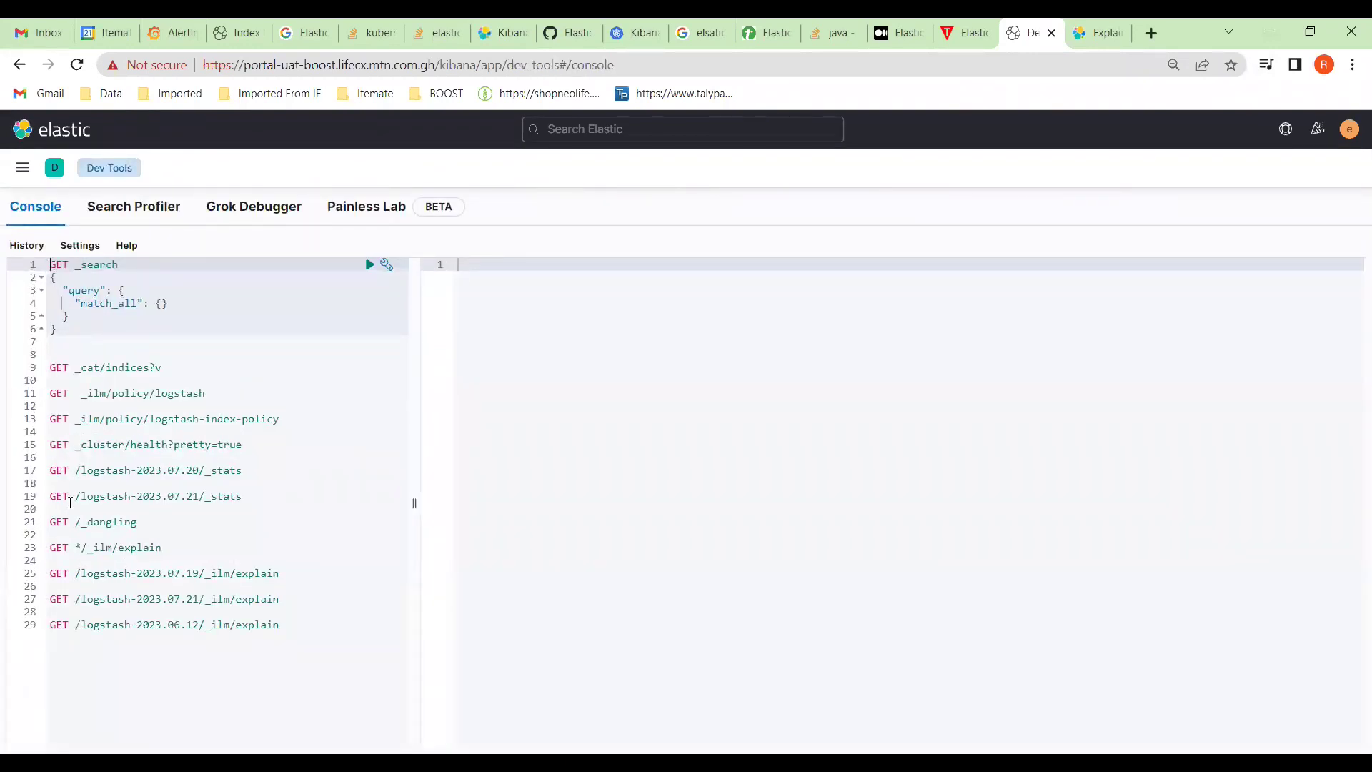
# - Send the GET _cat/indices?v request and look through the returned list of indices
pyautogui.click(106, 367)
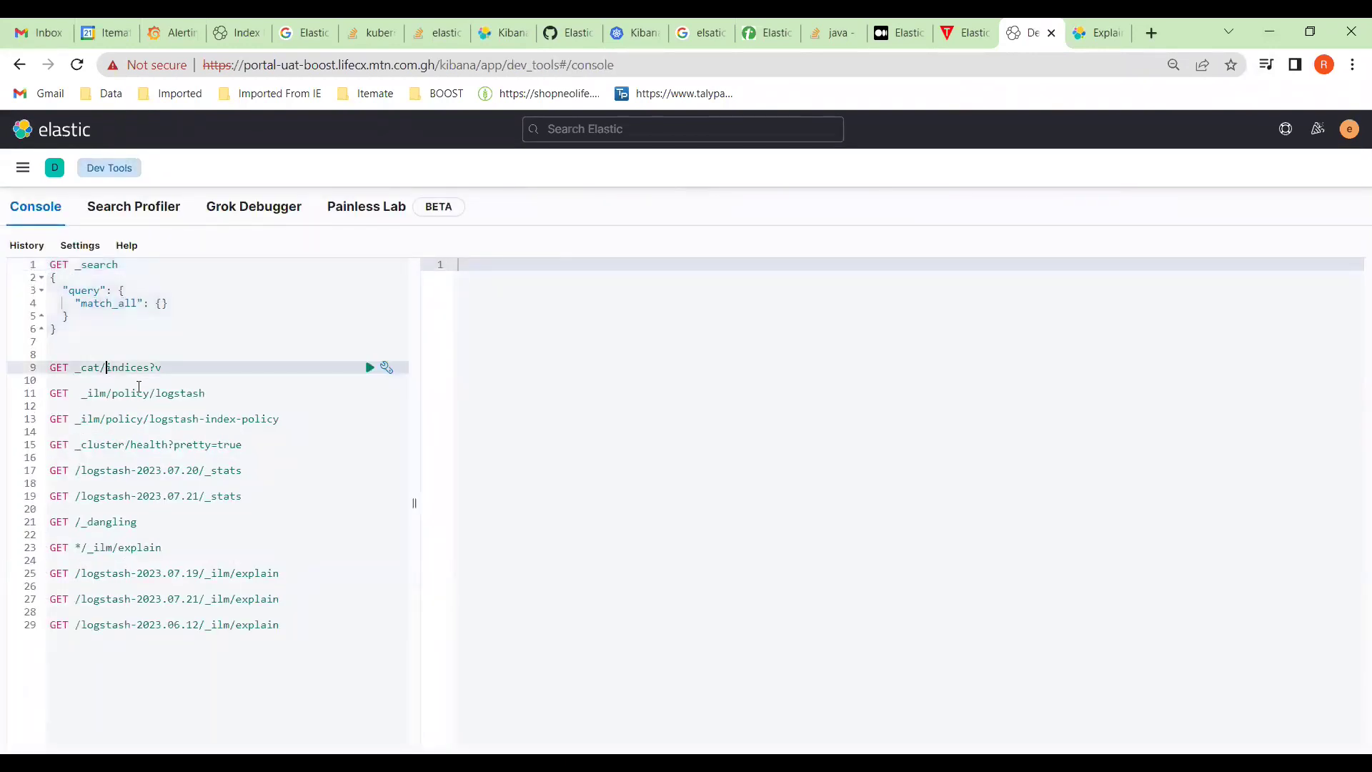
pyautogui.click(369, 367)
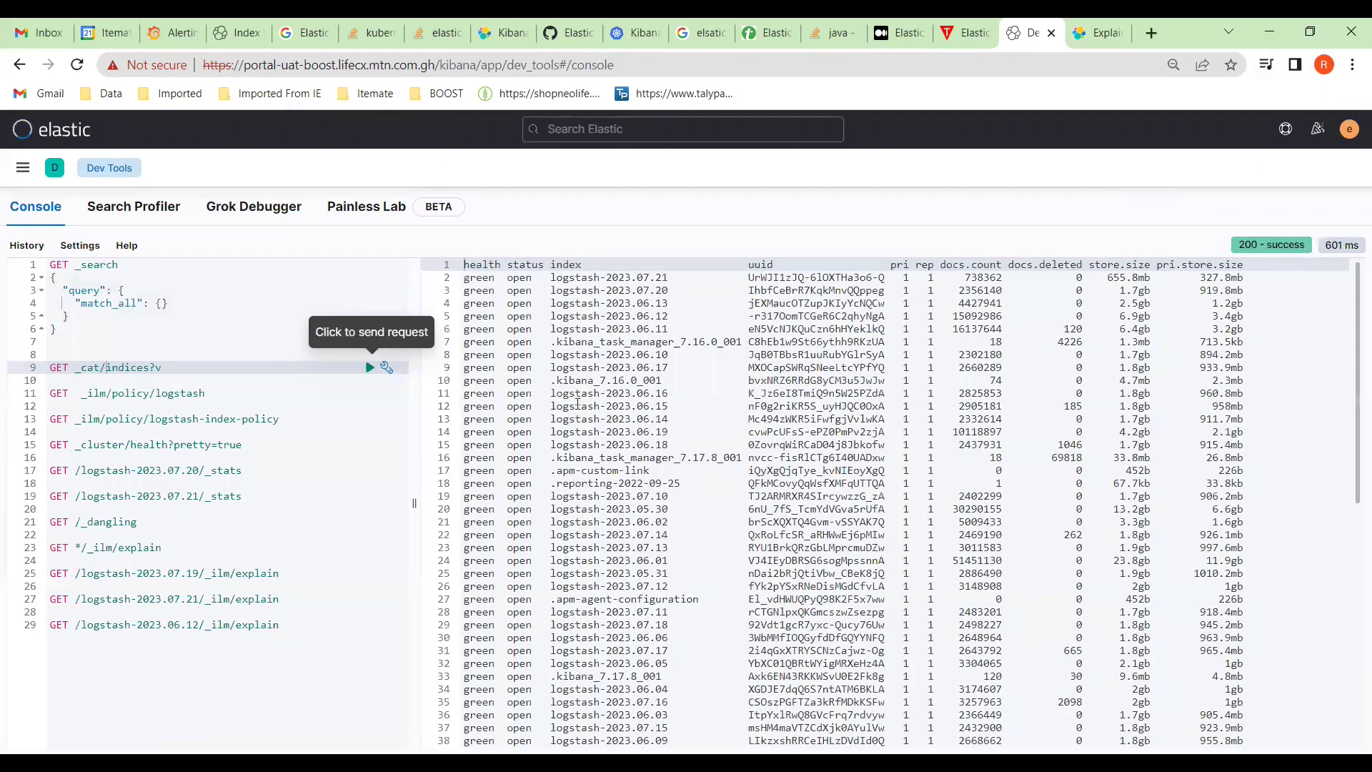
pyautogui.scroll(-5, 578, 406)
pyautogui.scroll(5, 574, 418)
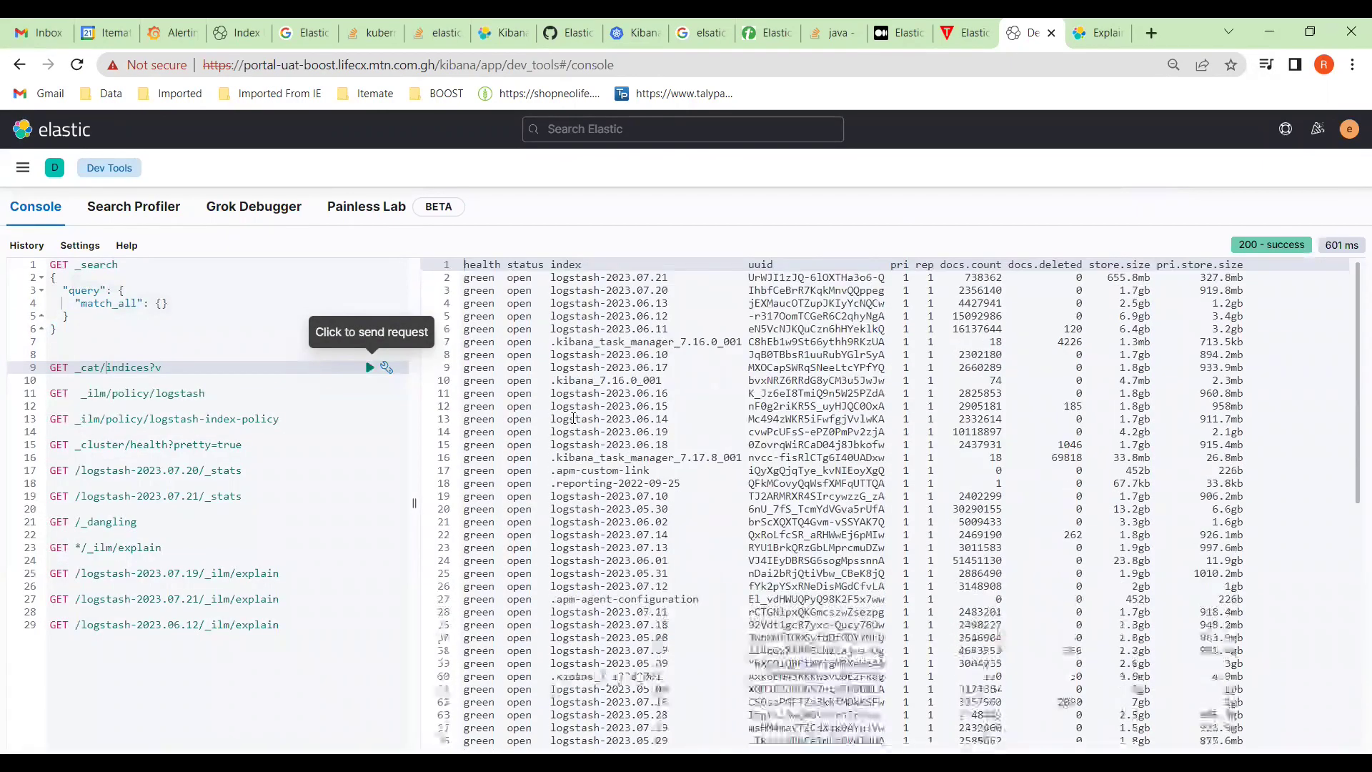
# - Send the GET _ilm/policy/logstash request and review the delete phase's minimum age and the indices using the policy
pyautogui.click(191, 395)
pyautogui.click(370, 393)
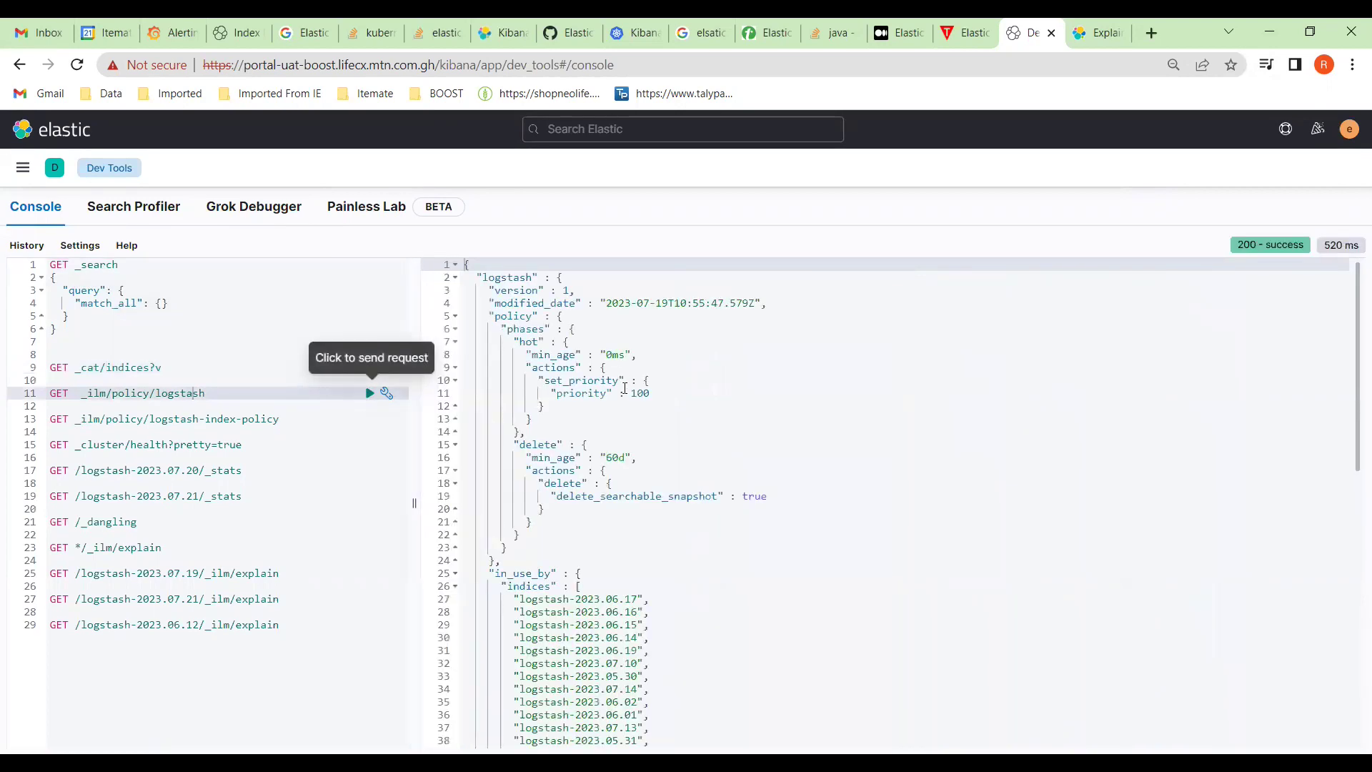
pyautogui.doubleClick(600, 458)
pyautogui.scroll(-6, 705, 500)
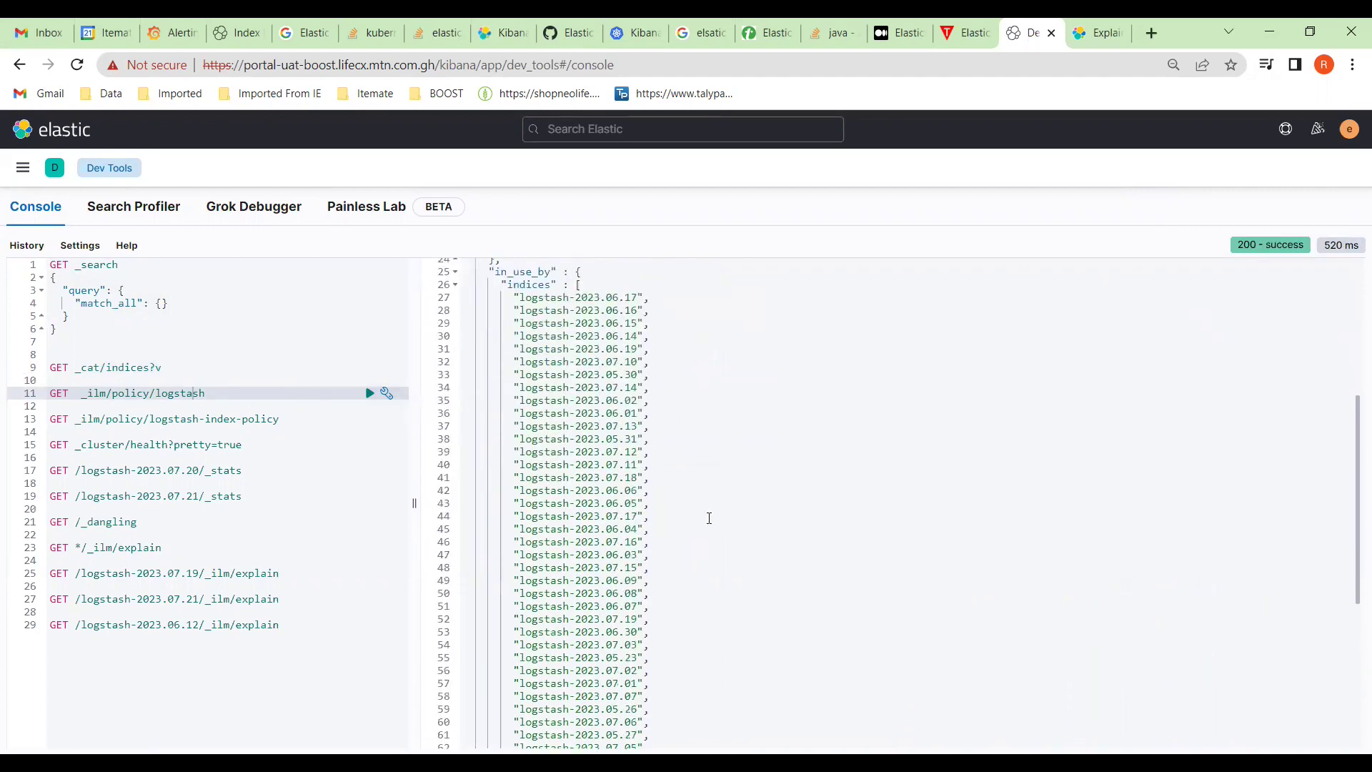
pyautogui.scroll(-3, 692, 524)
pyautogui.scroll(9, 693, 538)
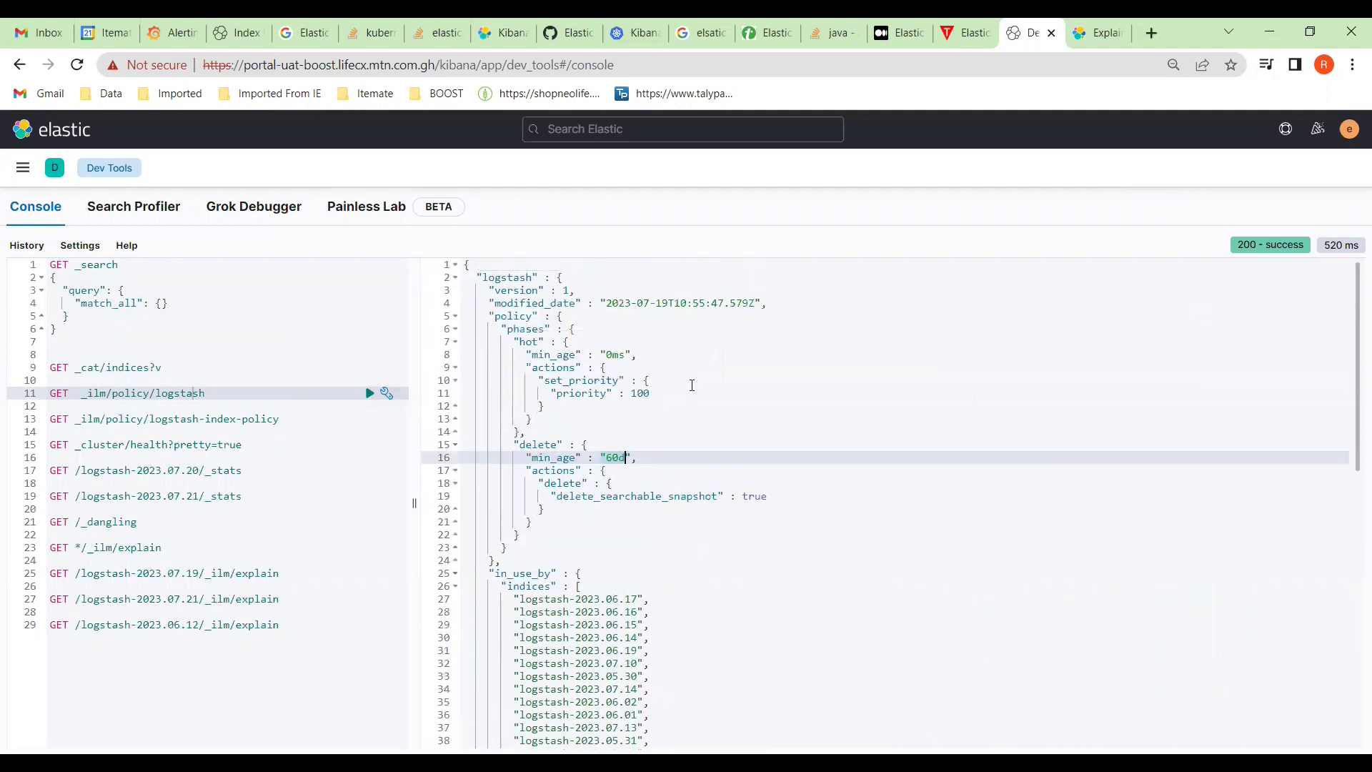
# - Send the GET _cluster/health?pretty=true request, and fetch the _stats of the logstash-2023.07.20 index
pyautogui.click(224, 445)
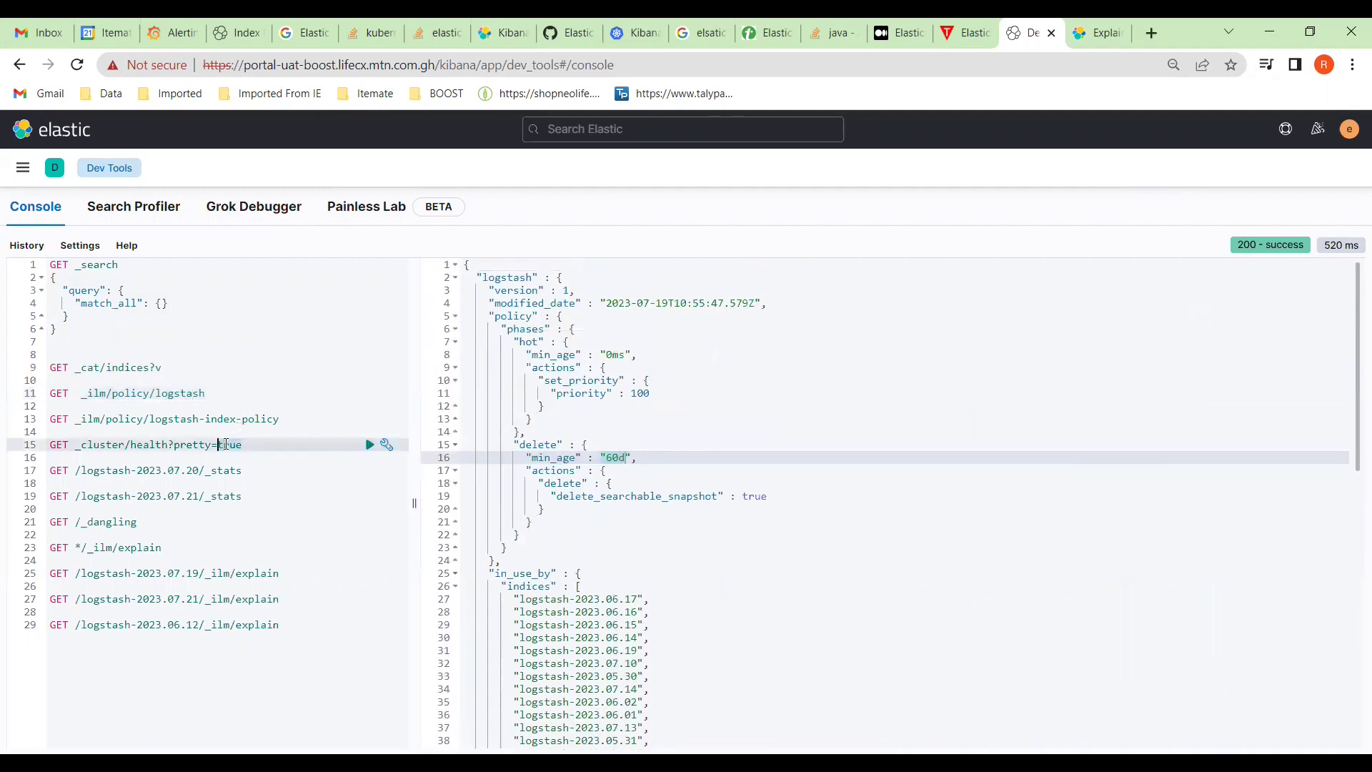
pyautogui.click(369, 445)
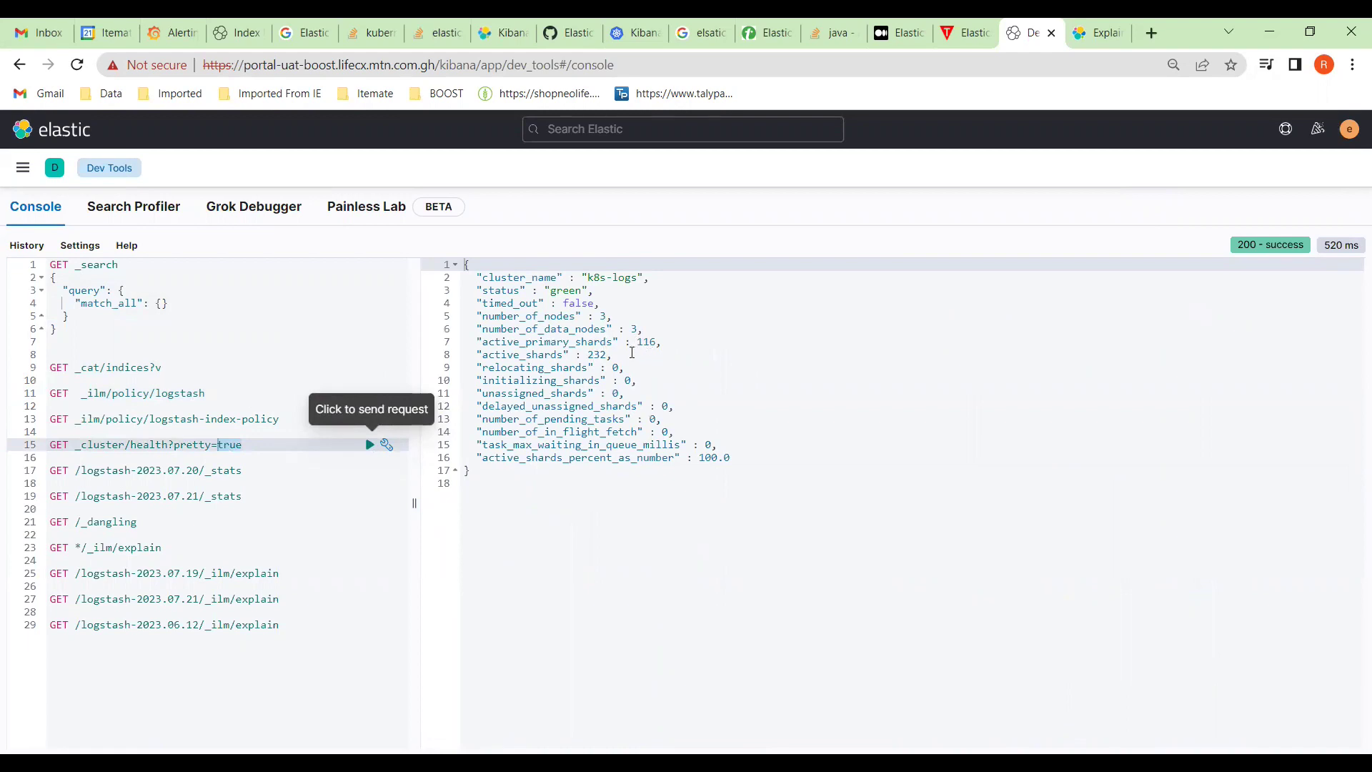
pyautogui.click(230, 470)
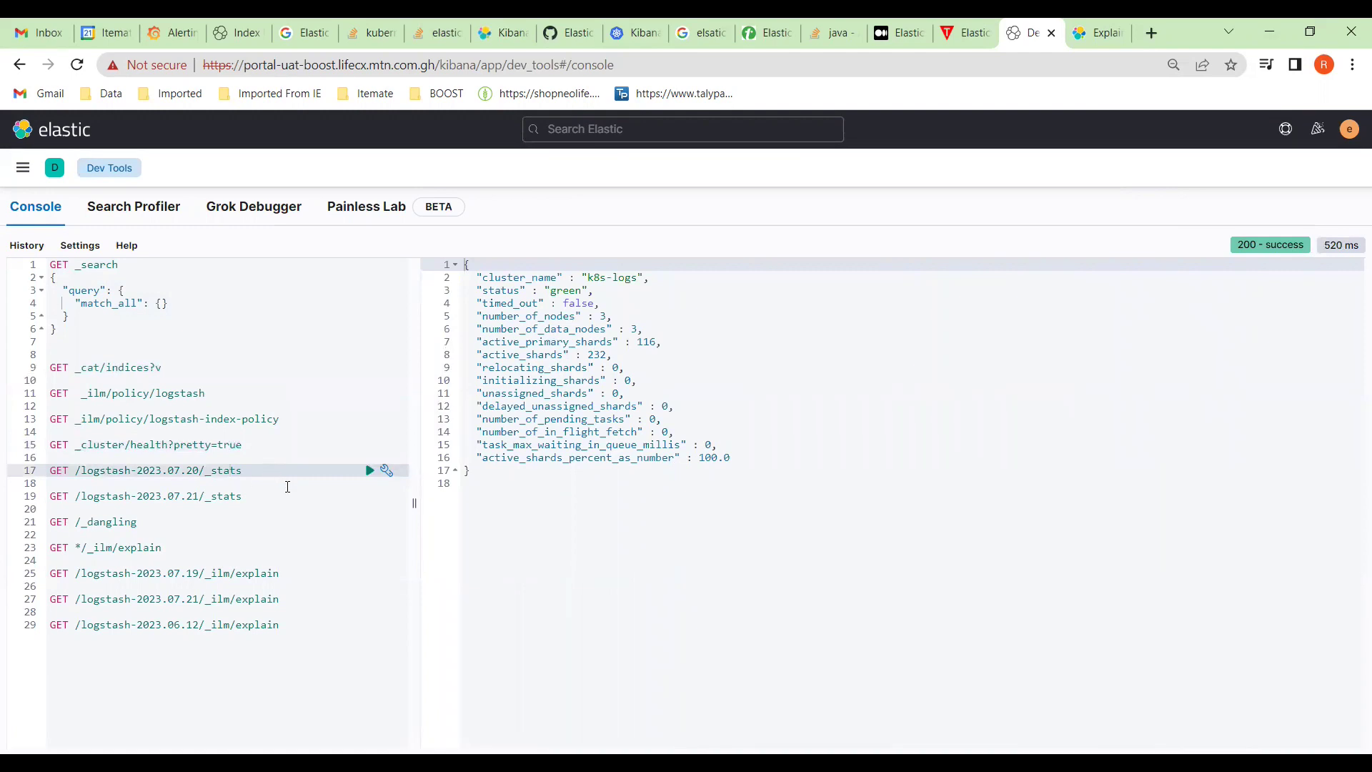
pyautogui.click(369, 471)
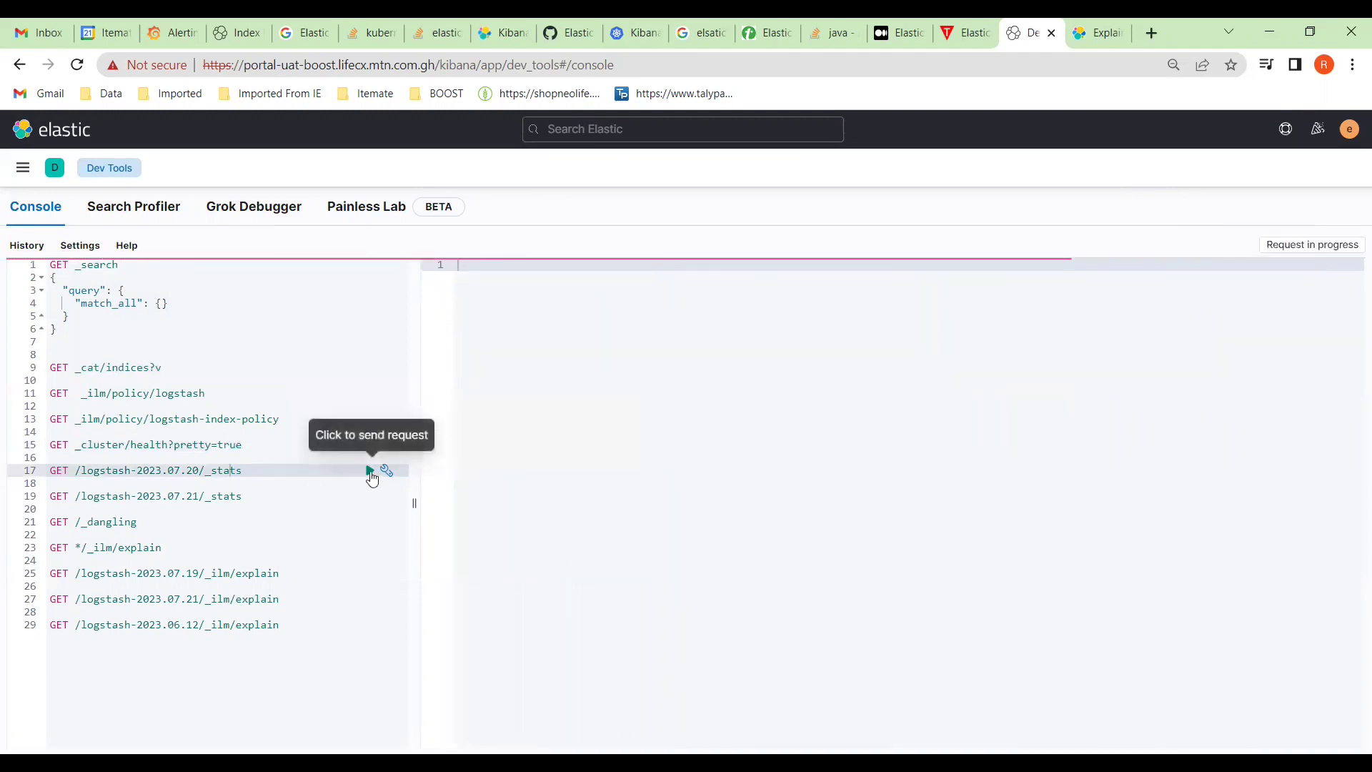
pyautogui.scroll(-3, 775, 392)
pyautogui.scroll(3, 775, 393)
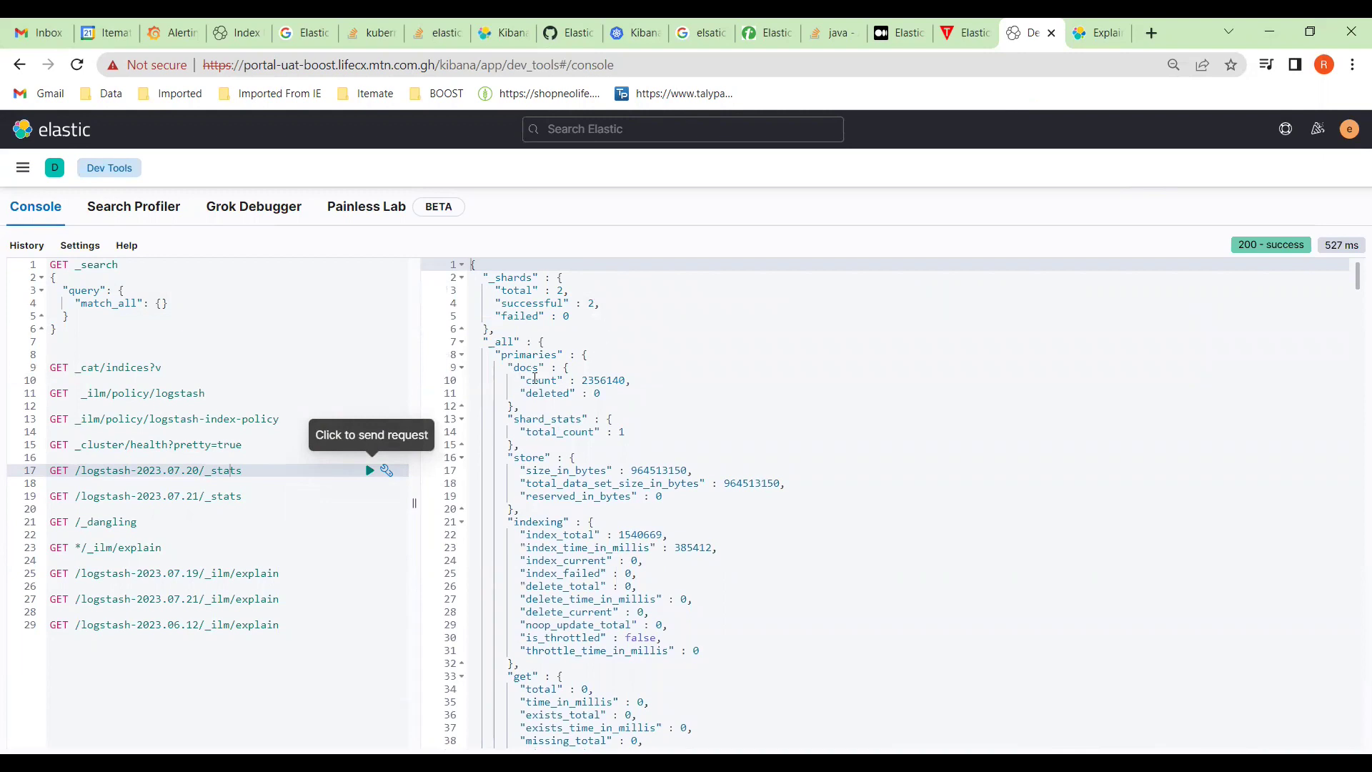
# - Send the GET /logstash-2023.07.21/_stats request and look over the response
pyautogui.click(250, 496)
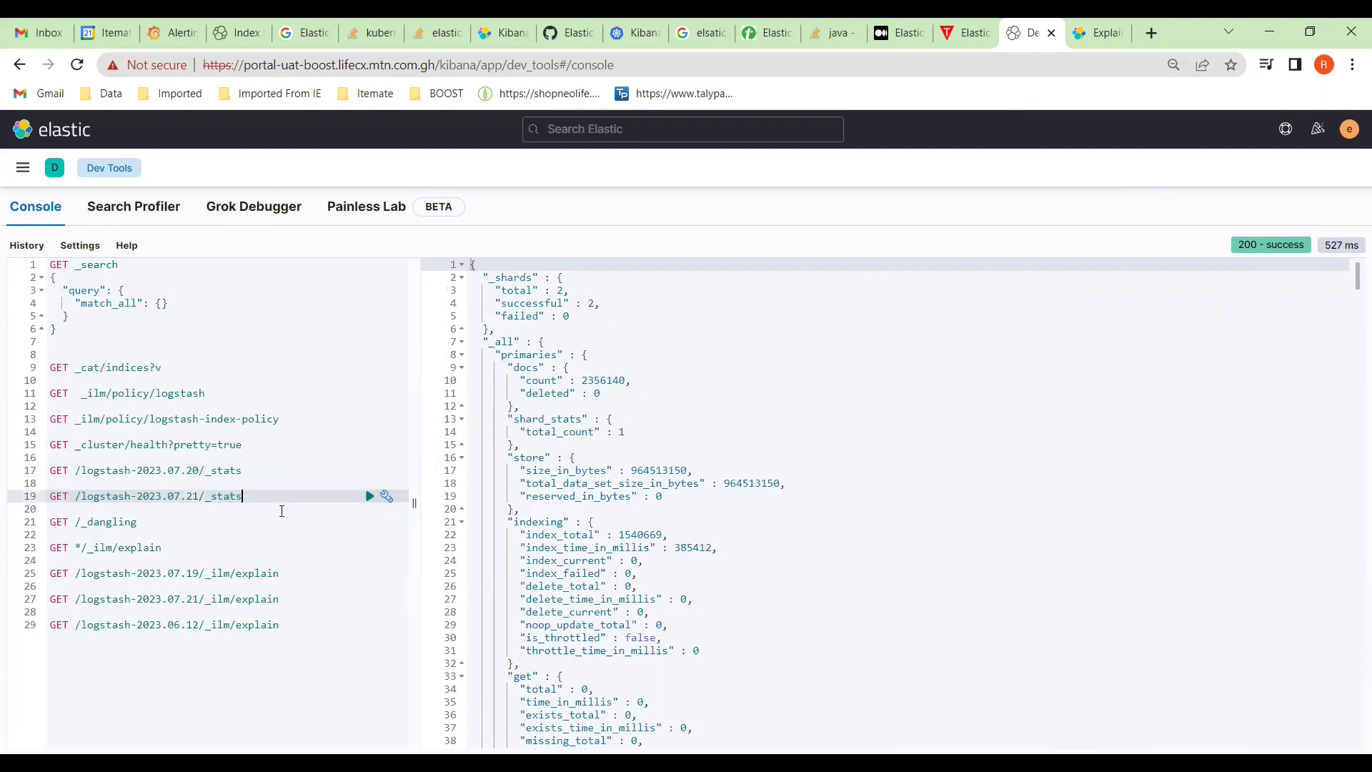
pyautogui.click(370, 496)
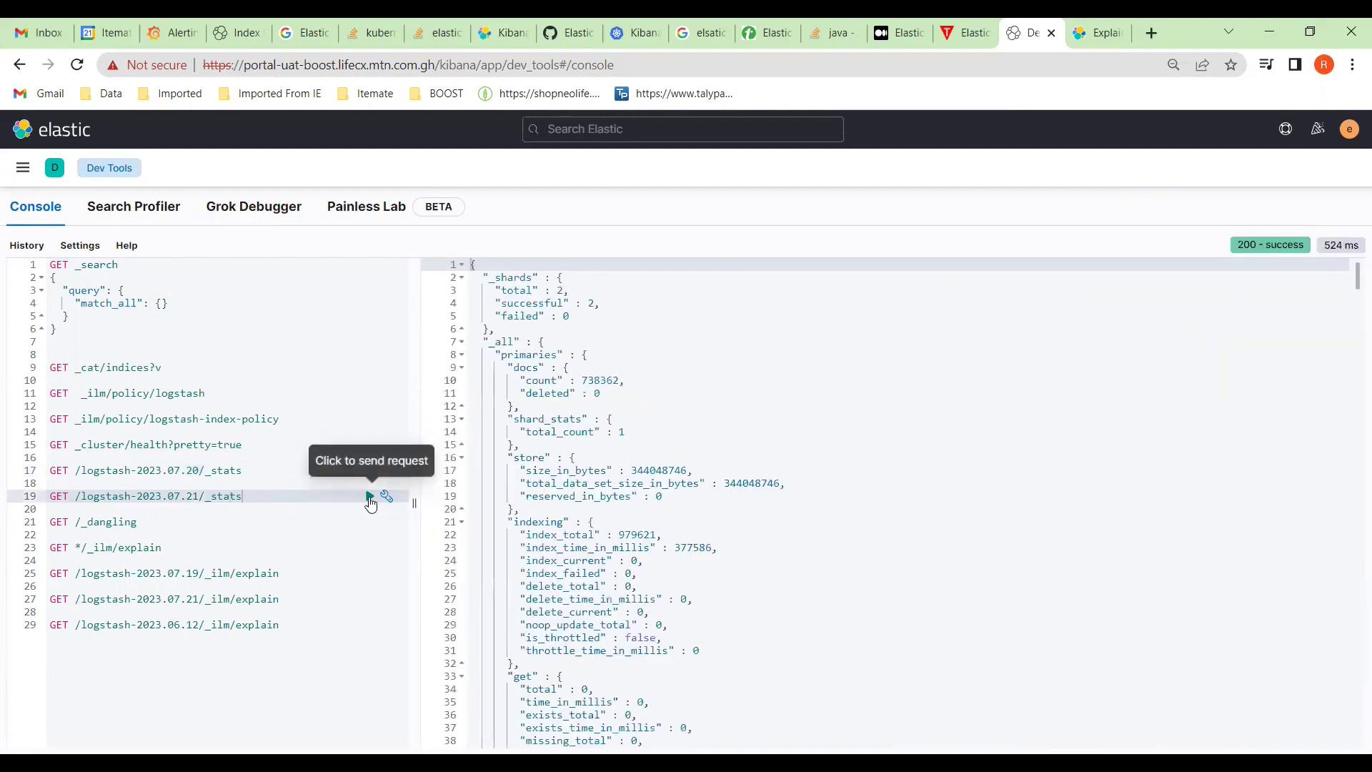
pyautogui.scroll(-3, 617, 431)
pyautogui.scroll(3, 616, 432)
# - Check for dangling indices by sending the GET /_dangling request
pyautogui.click(126, 521)
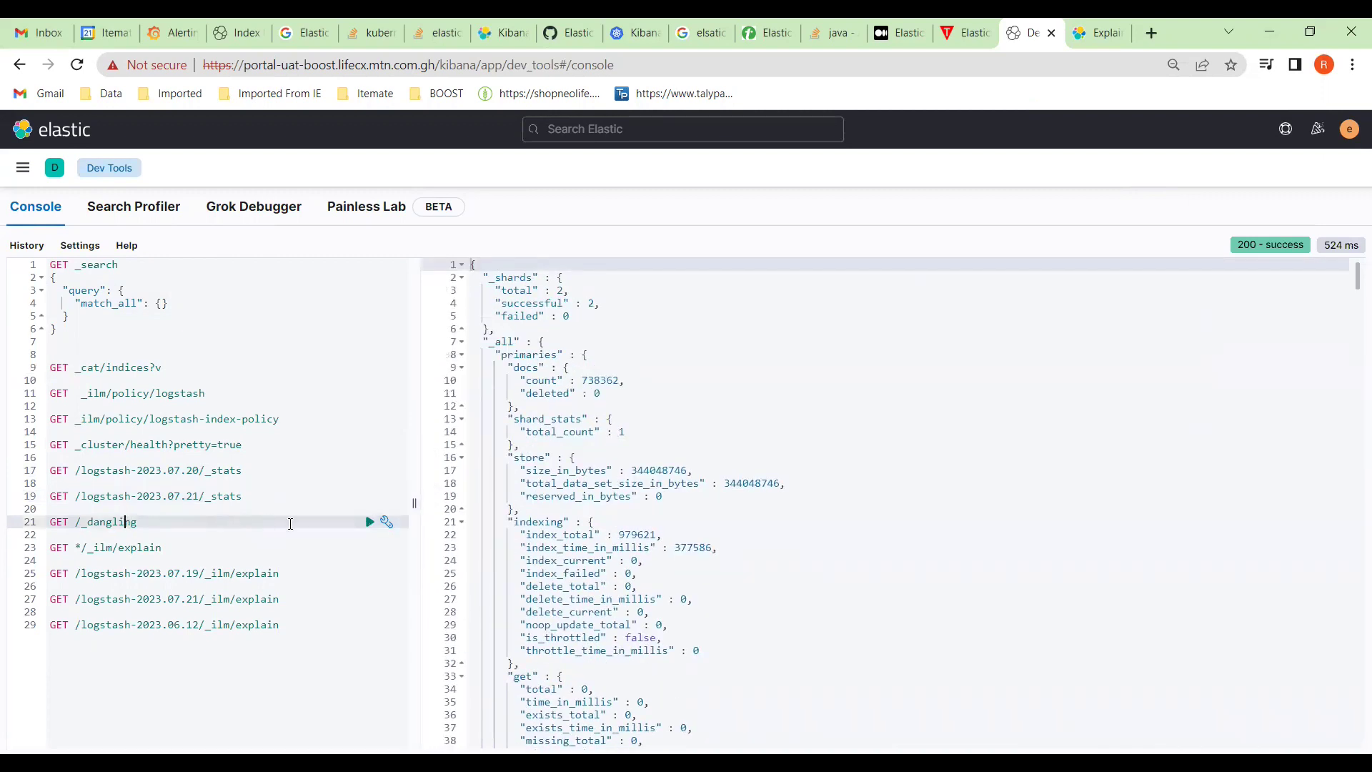
pyautogui.click(370, 522)
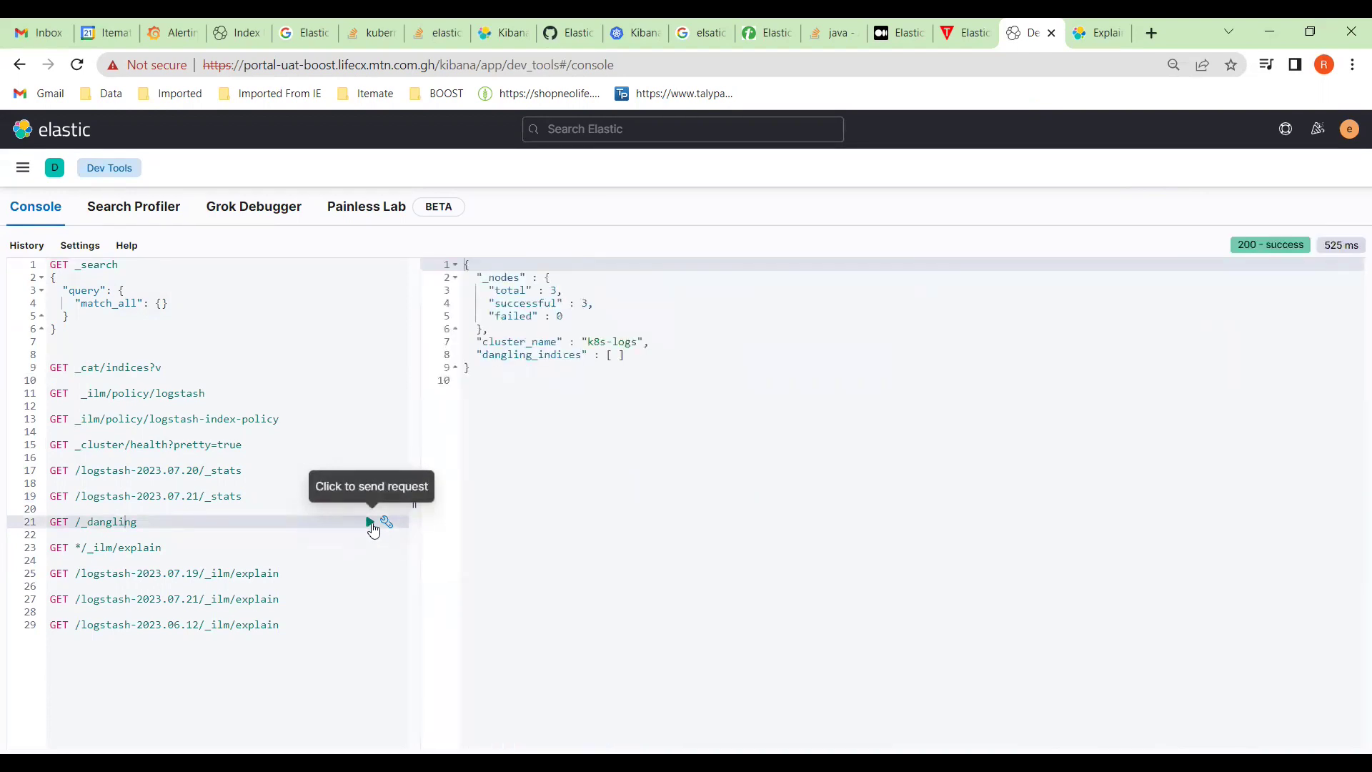
pyautogui.click(131, 548)
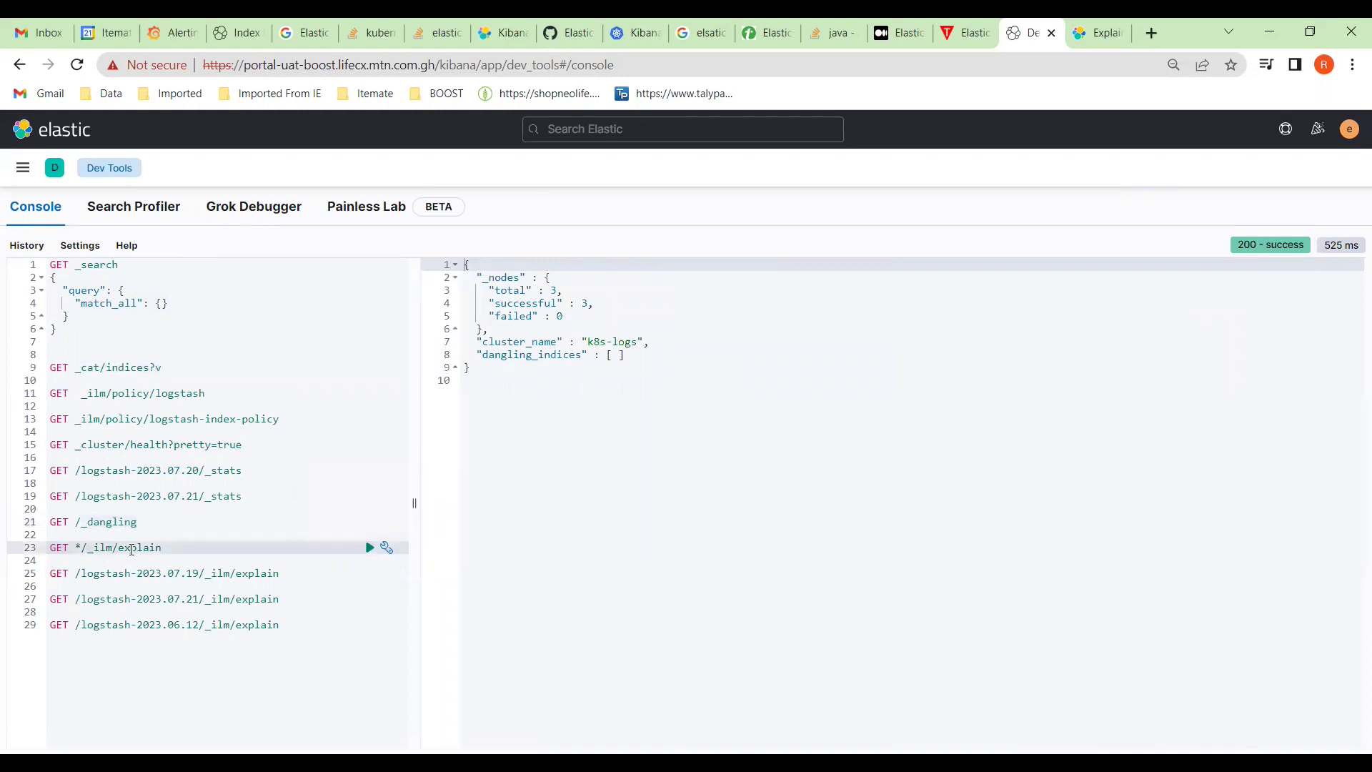
# - Send the _ilm/explain request for logstash-2023.07.19 and highlight the policy assigned to the index
pyautogui.click(233, 574)
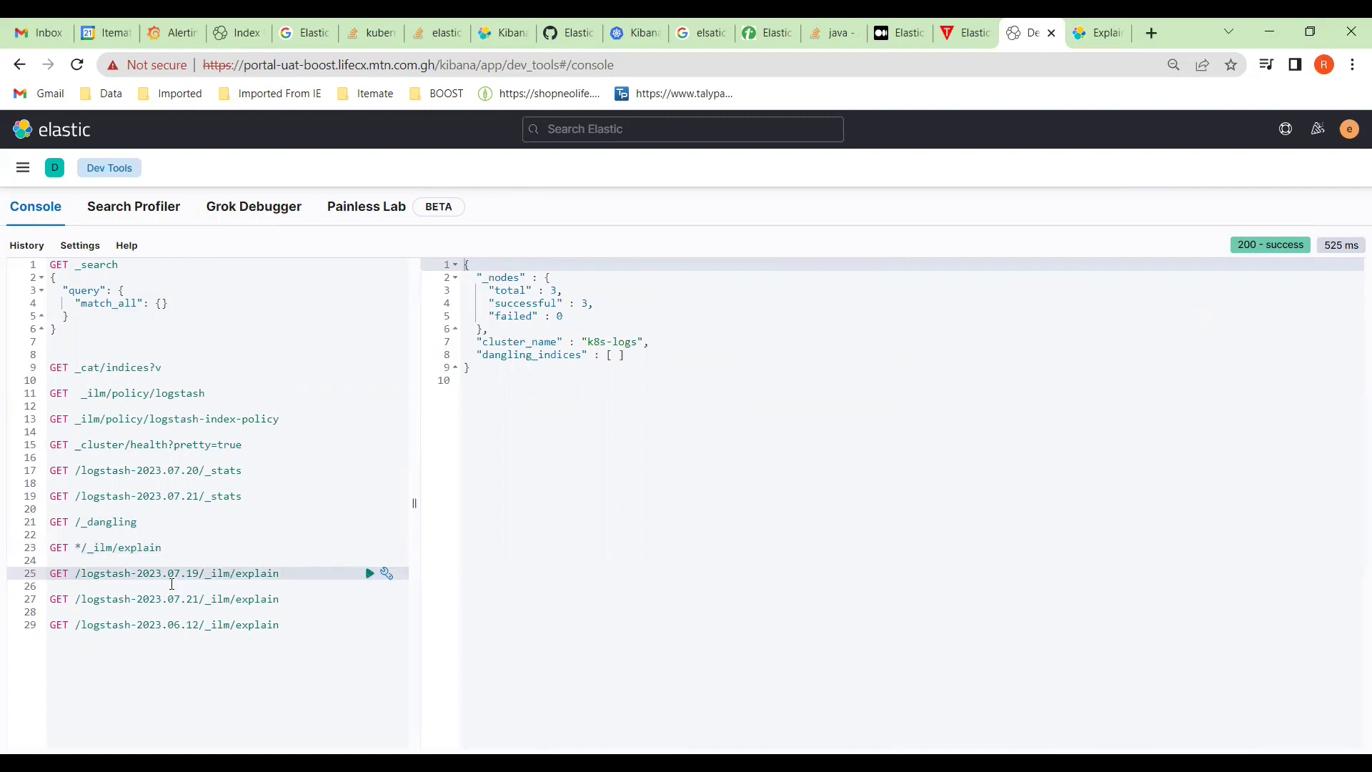
pyautogui.click(369, 574)
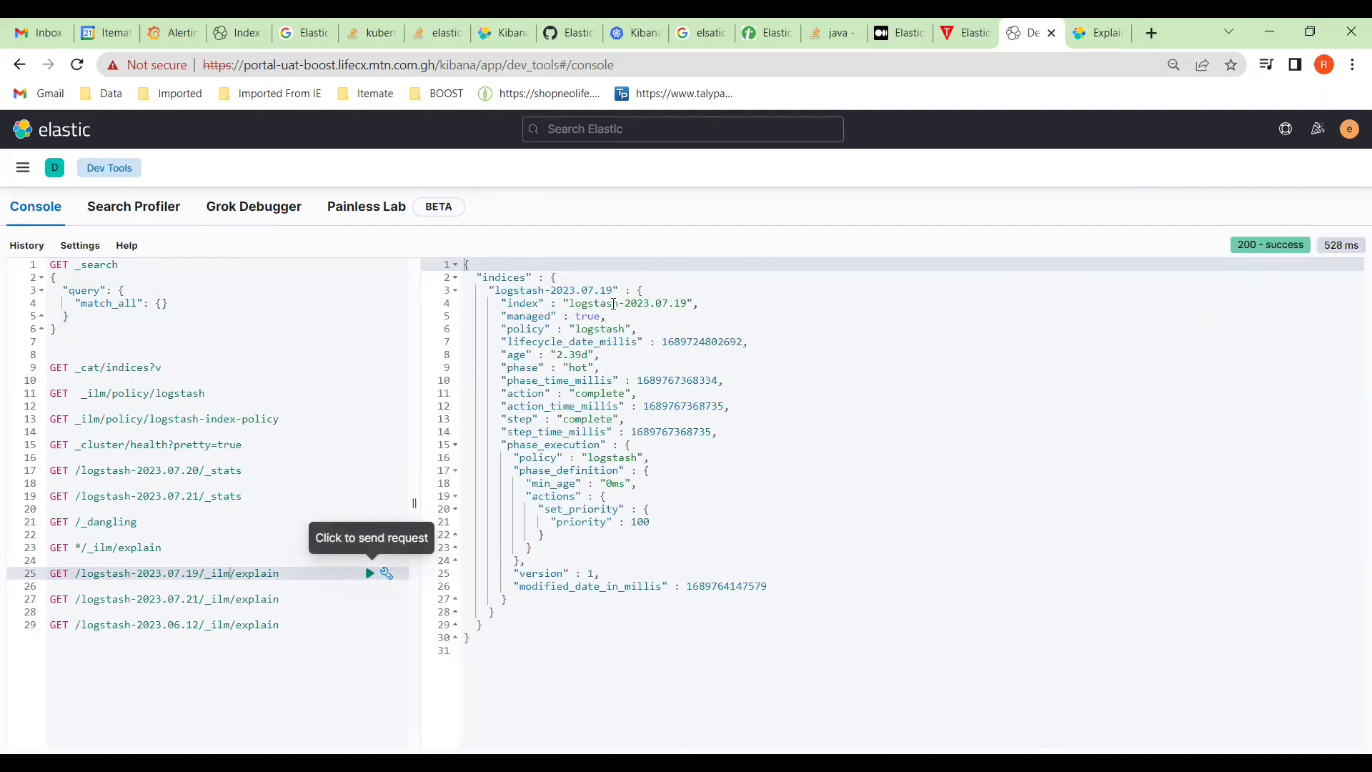
pyautogui.moveTo(577, 331); pyautogui.dragTo(614, 331)
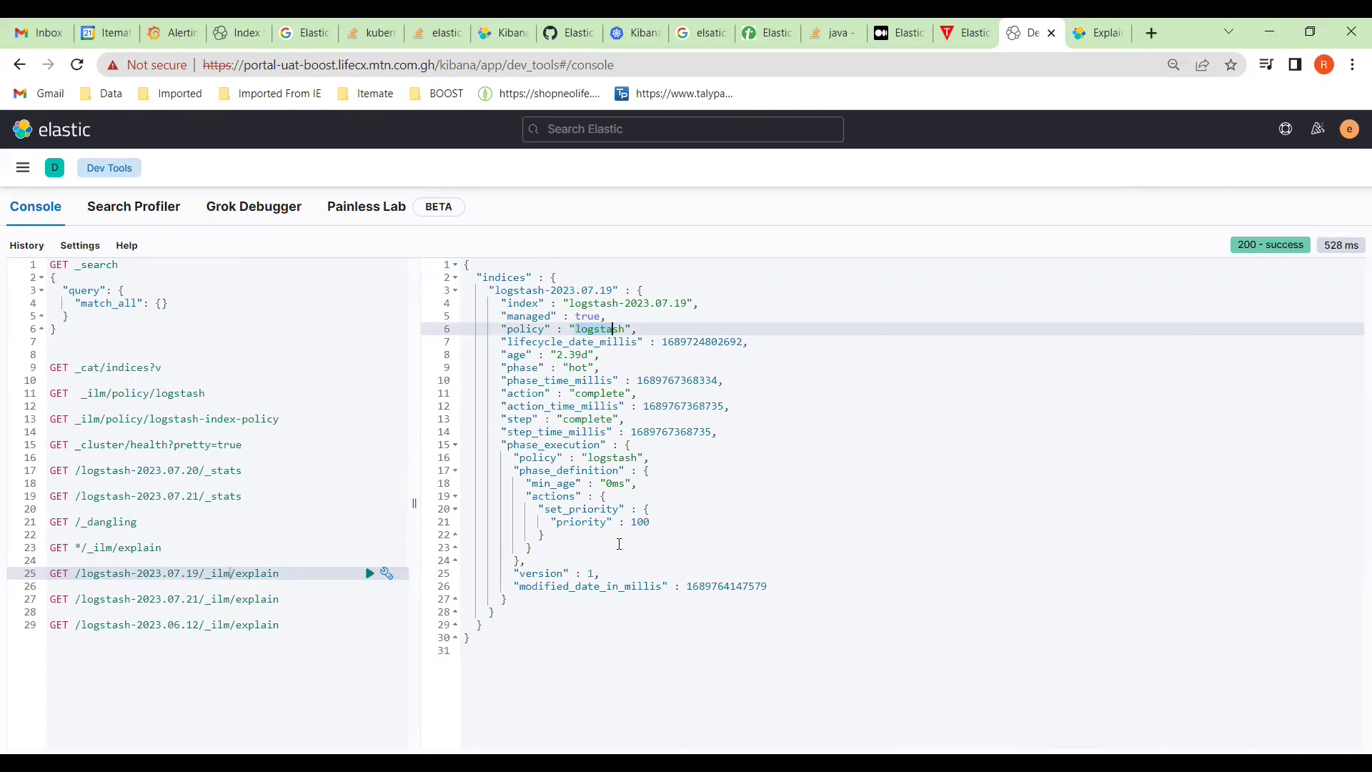
# - Send the _ilm/explain requests for logstash-2023.07.21 and logstash-2023.06.12, highlighting the policy and error type returned for logstash-2023.07.21
pyautogui.click(278, 601)
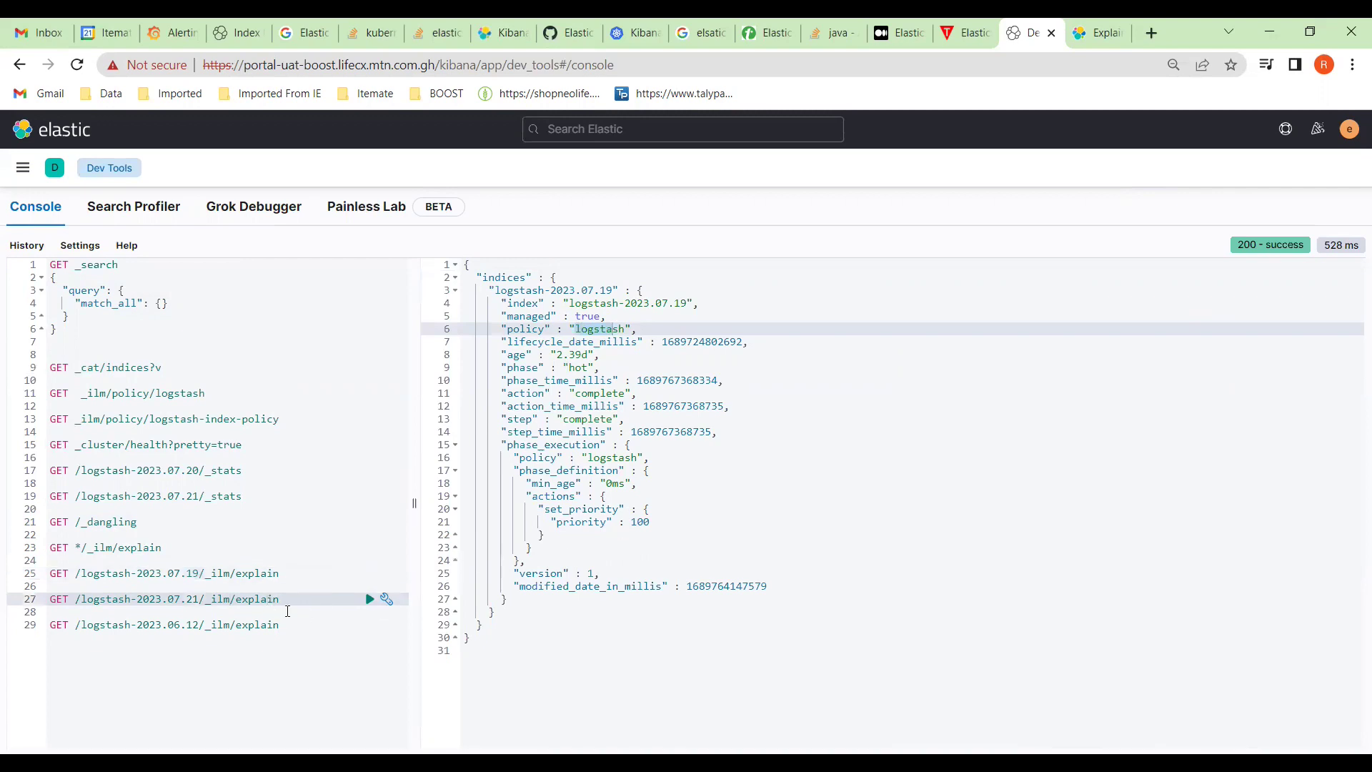
pyautogui.click(370, 599)
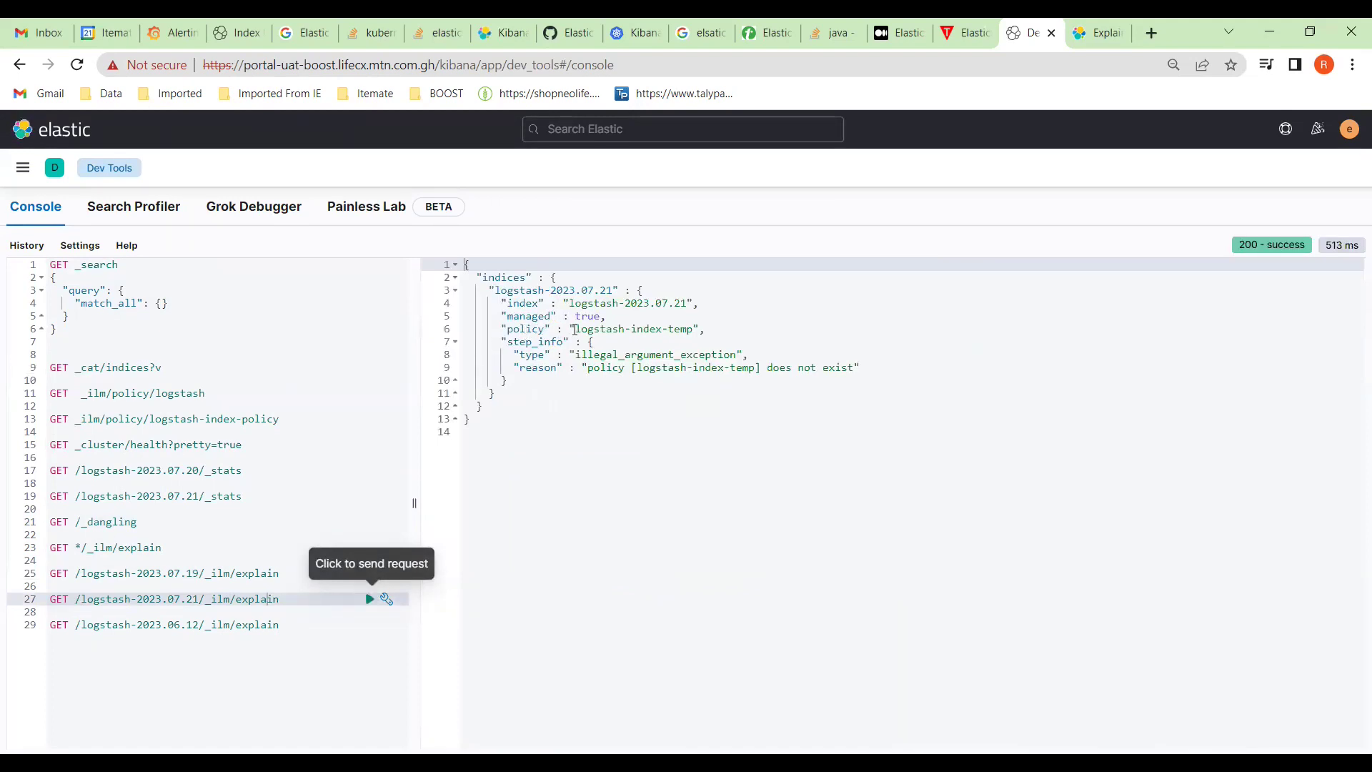
pyautogui.moveTo(577, 329); pyautogui.dragTo(669, 328)
pyautogui.moveTo(581, 354); pyautogui.dragTo(738, 355)
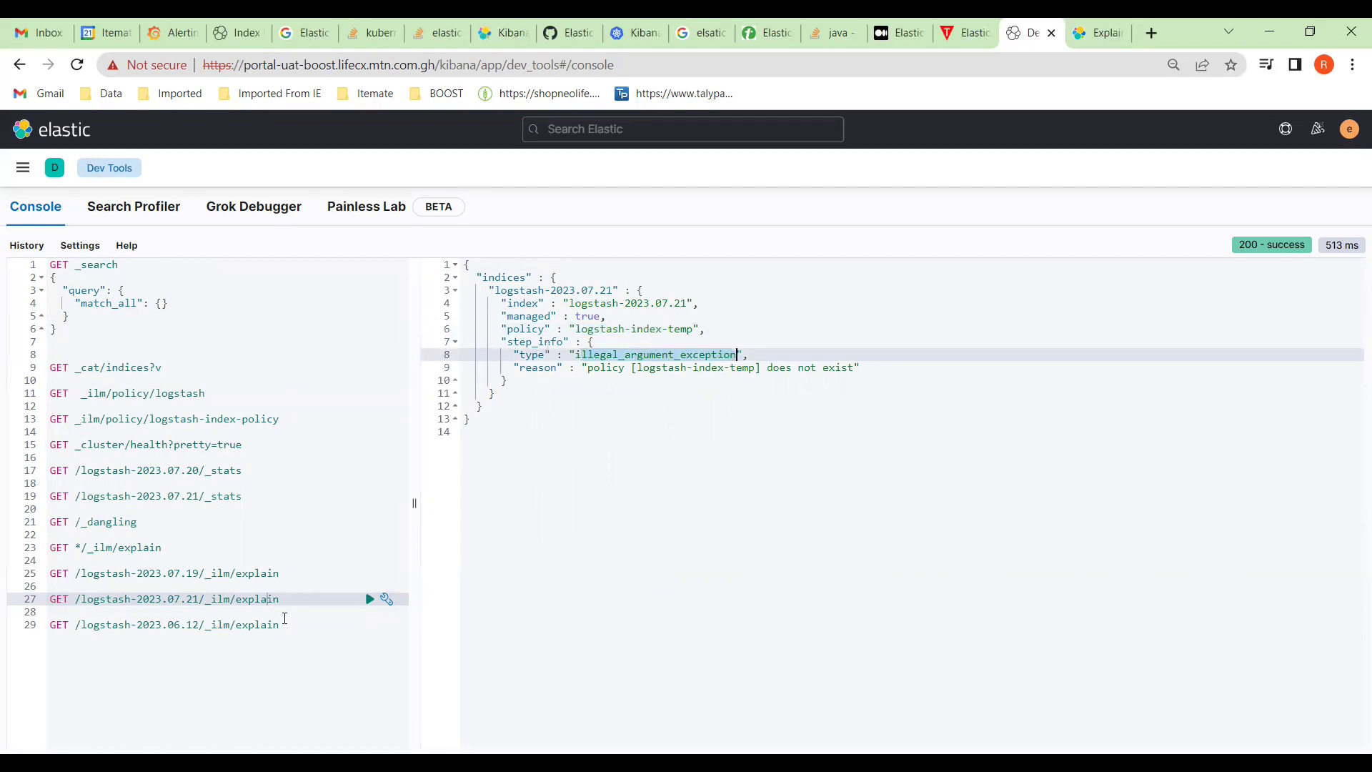
pyautogui.click(249, 626)
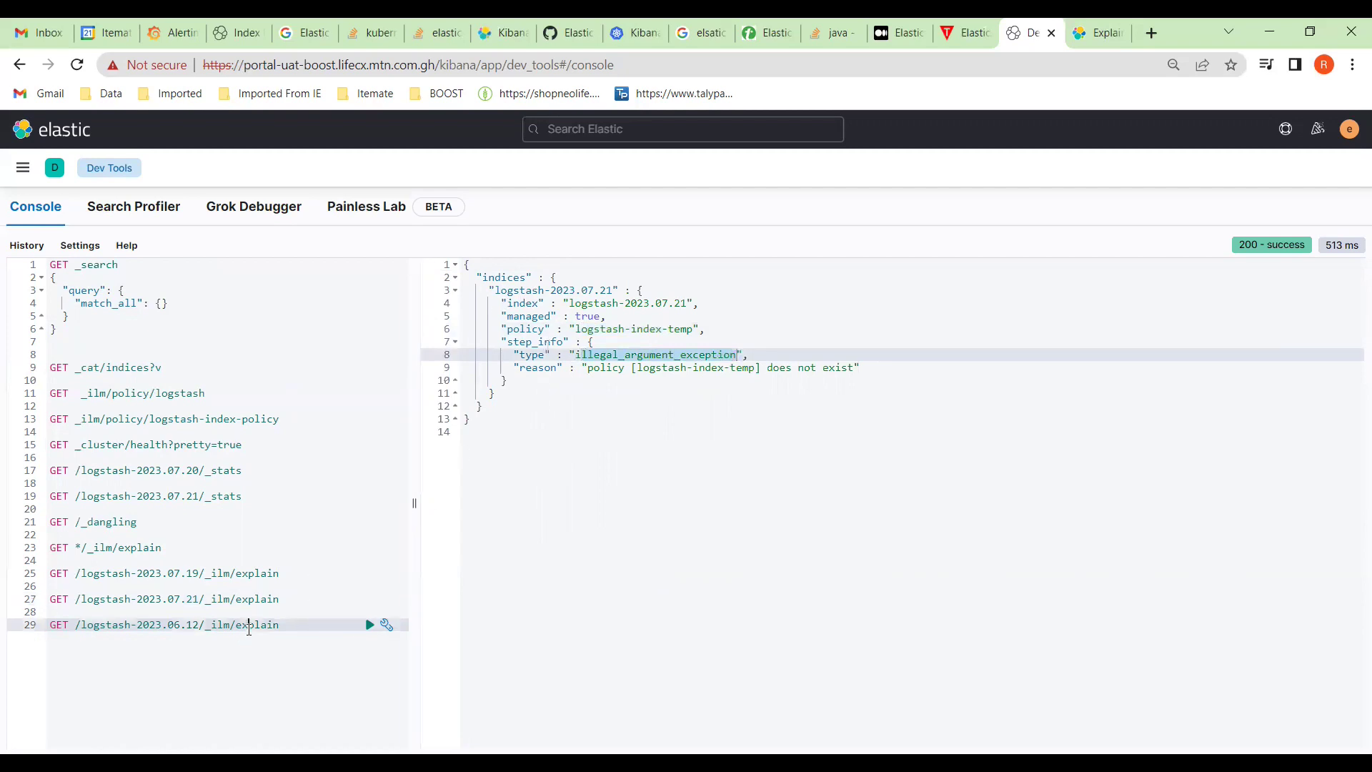
pyautogui.click(371, 627)
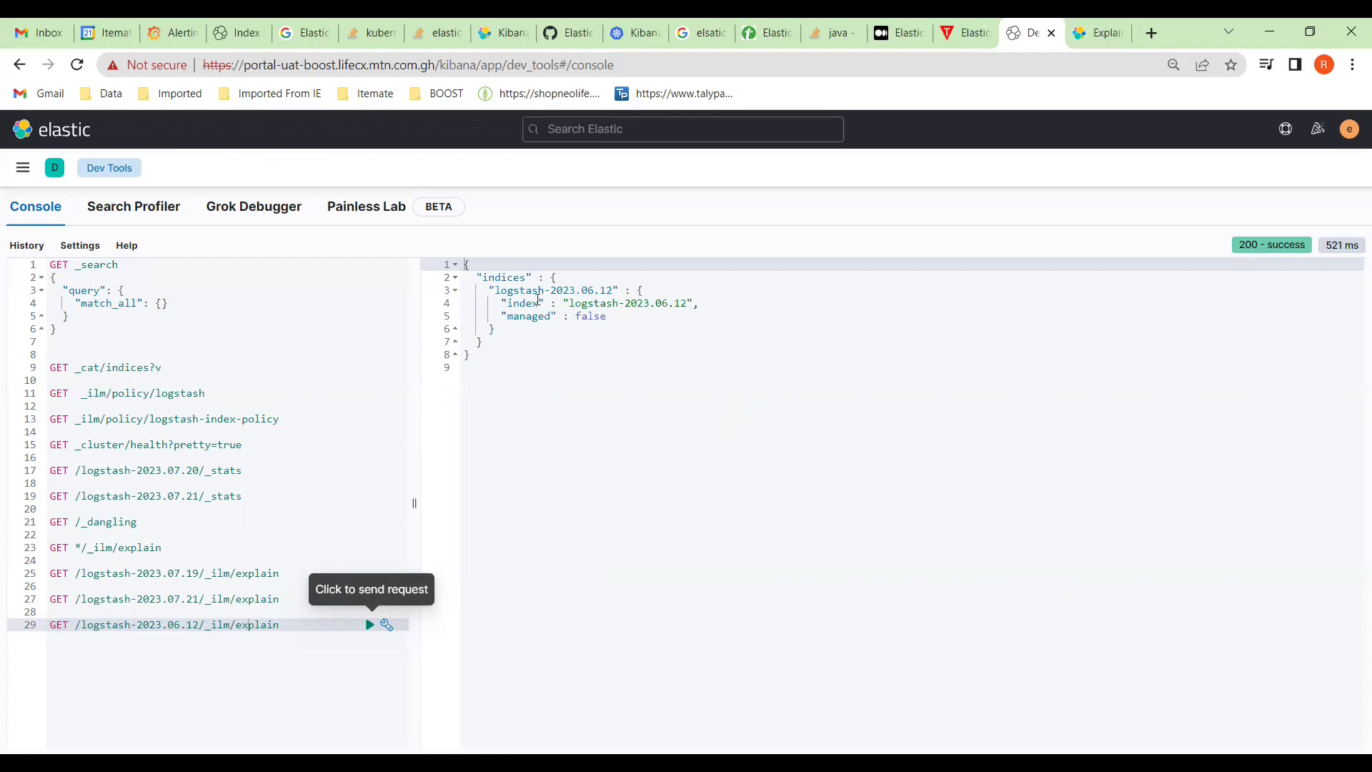
# - Open the Index Lifecycle Policies page in Stack Management
pyautogui.click(21, 172)
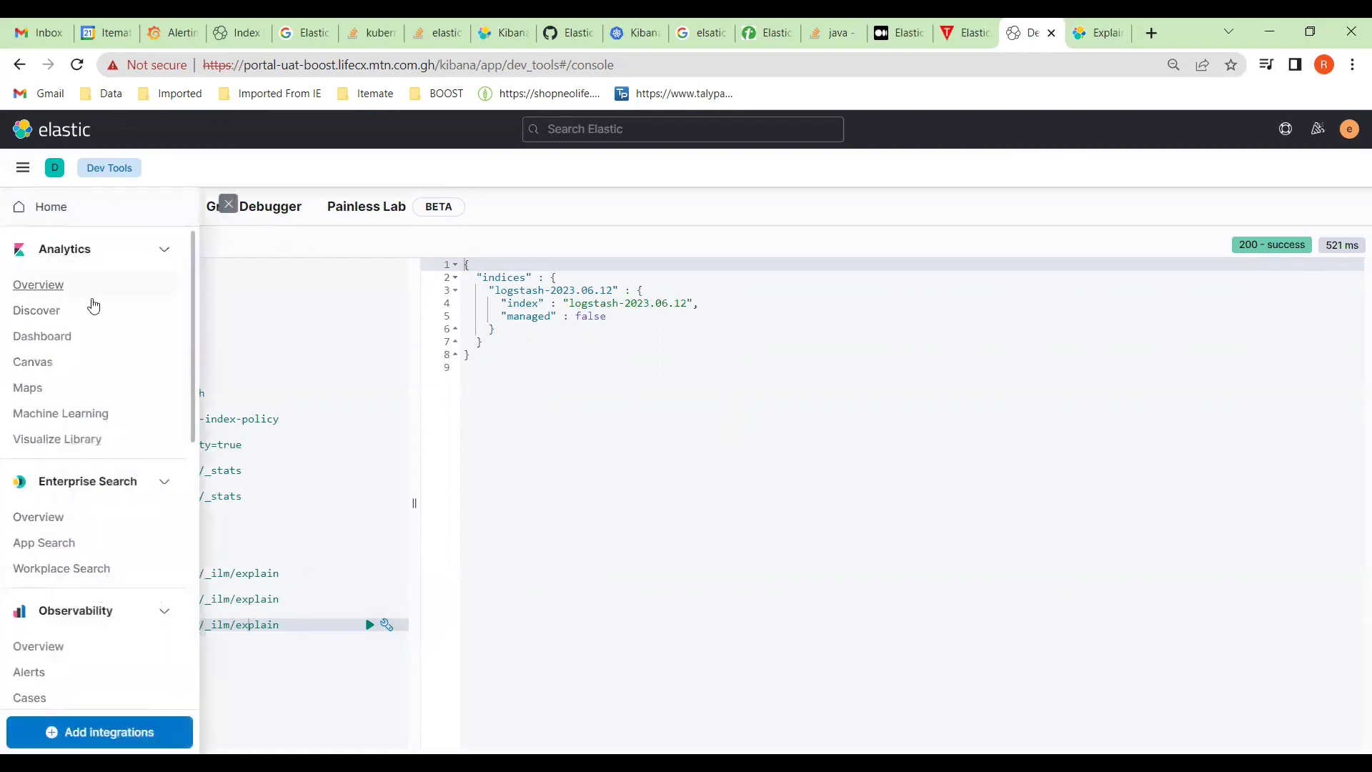
pyautogui.scroll(-10, 45, 692)
pyautogui.click(46, 692)
pyautogui.click(78, 378)
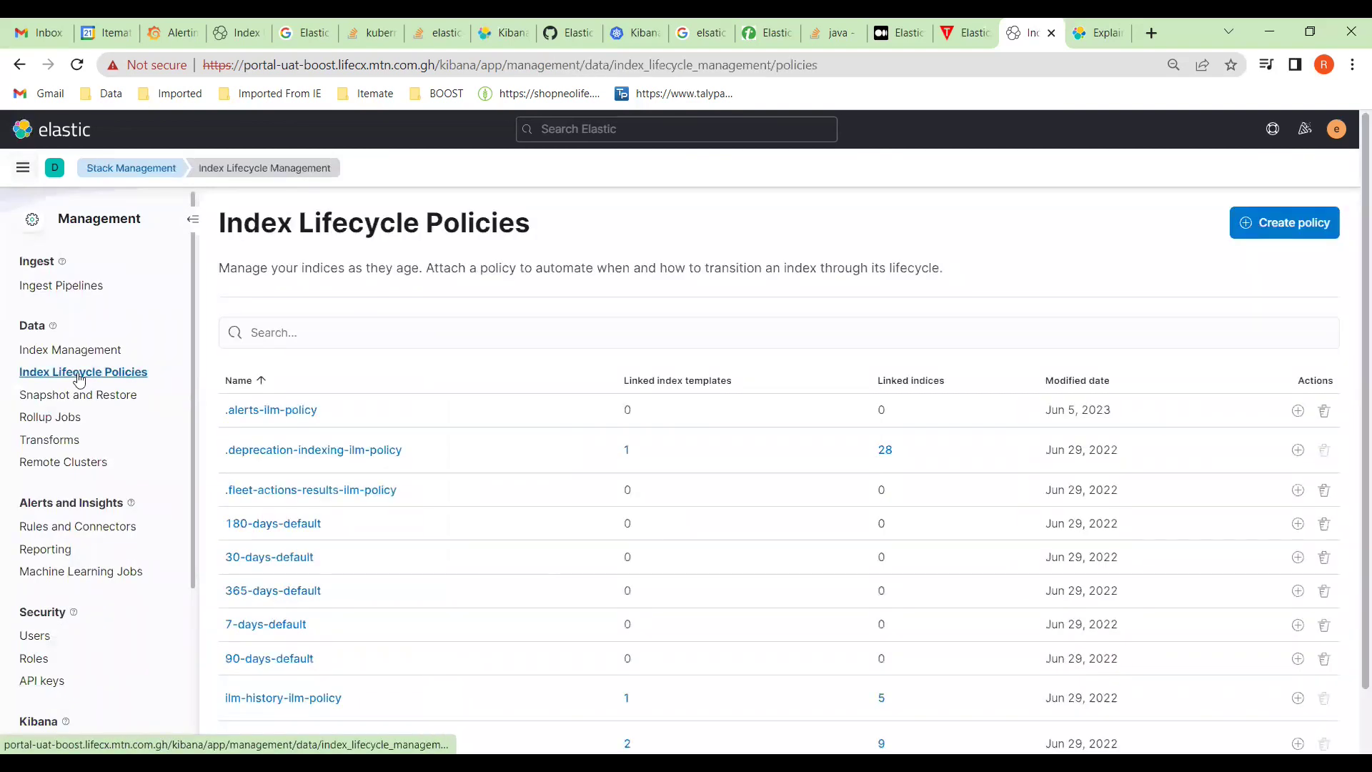
# - Find the logstash policy on page 2 of the policies and view the indices linked to it
pyautogui.scroll(-1, 386, 413)
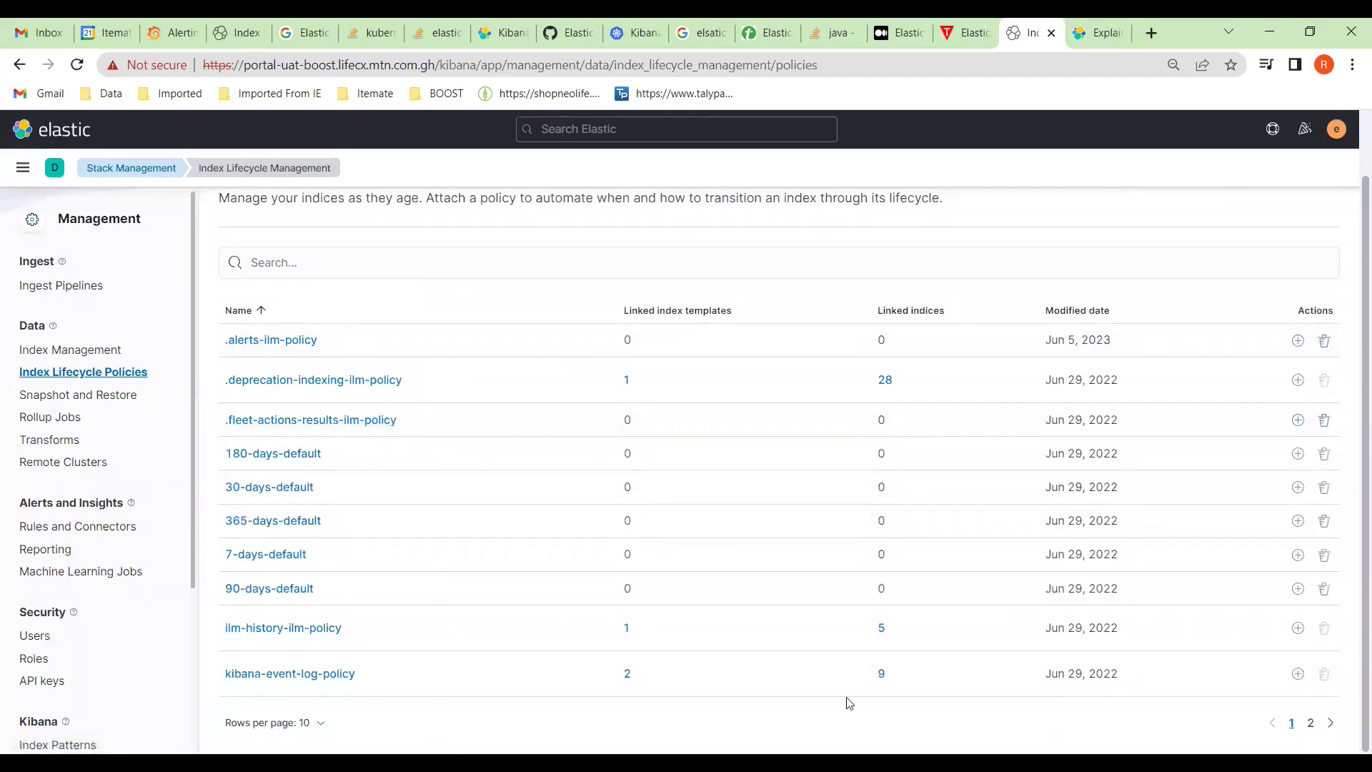
pyautogui.click(1312, 724)
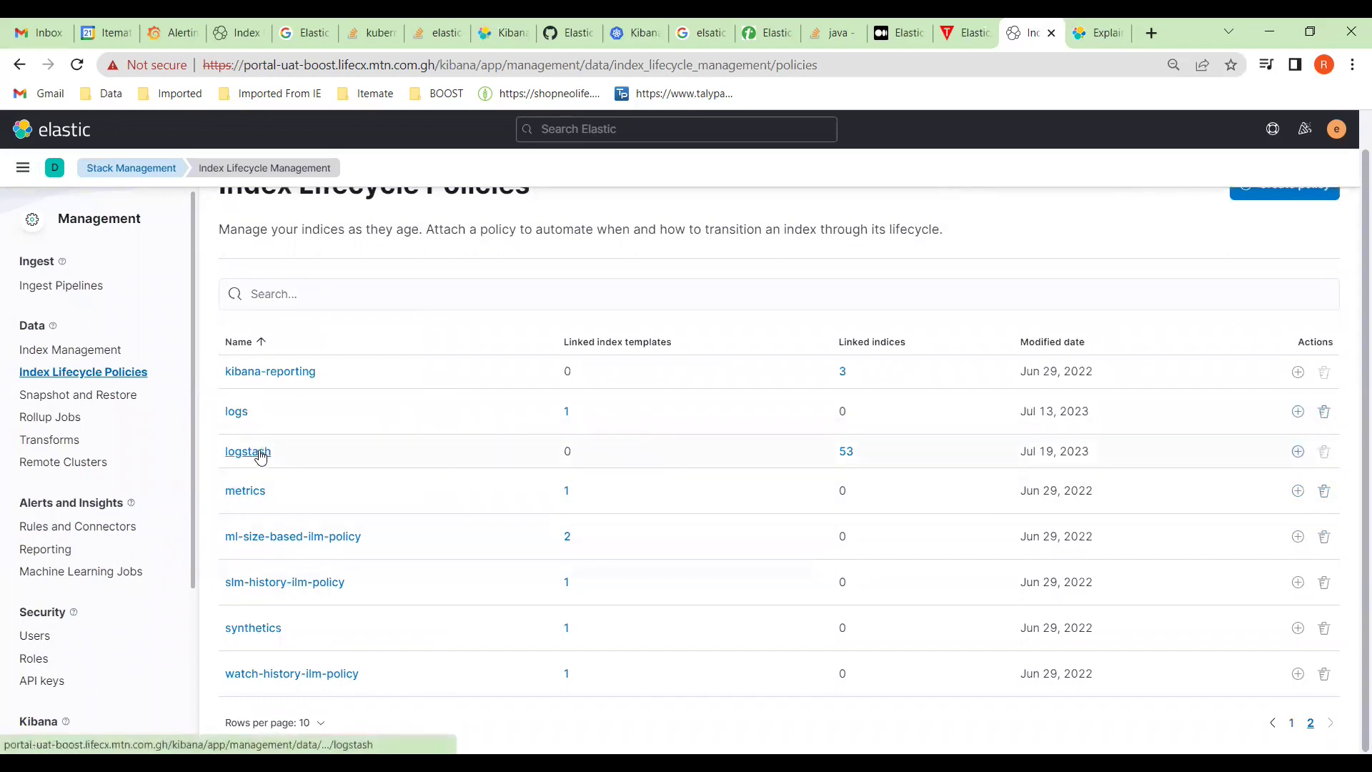
pyautogui.click(847, 452)
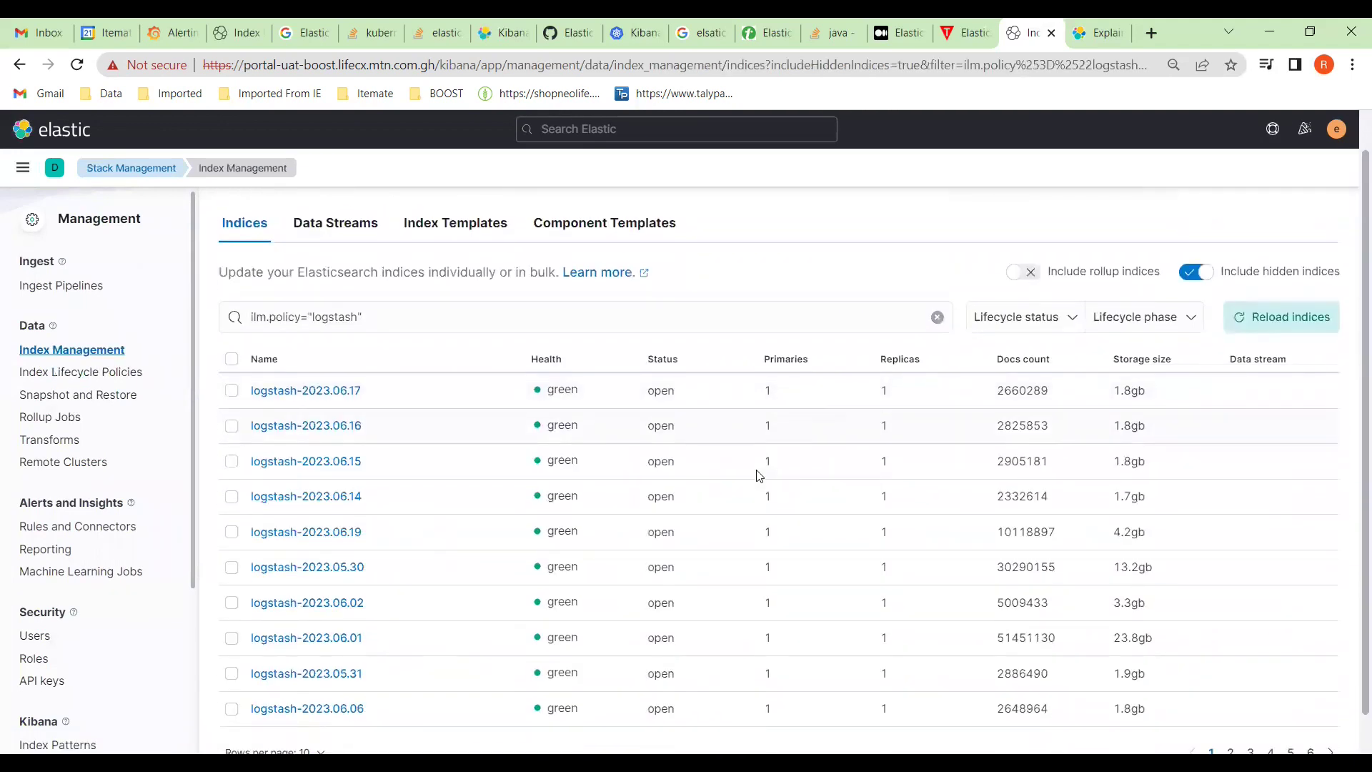
pyautogui.scroll(-1, 759, 475)
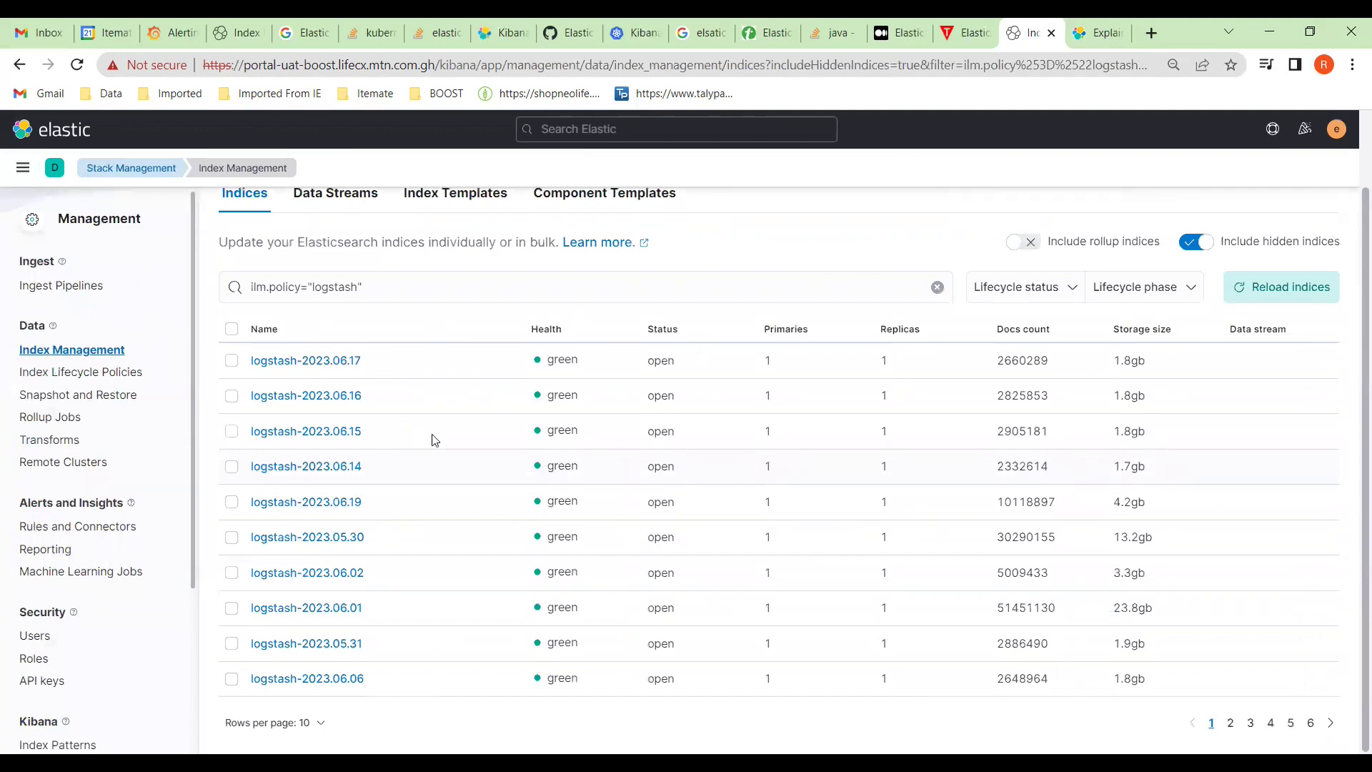
# - Return to the Index Lifecycle Policies list and show its second page
pyautogui.click(96, 373)
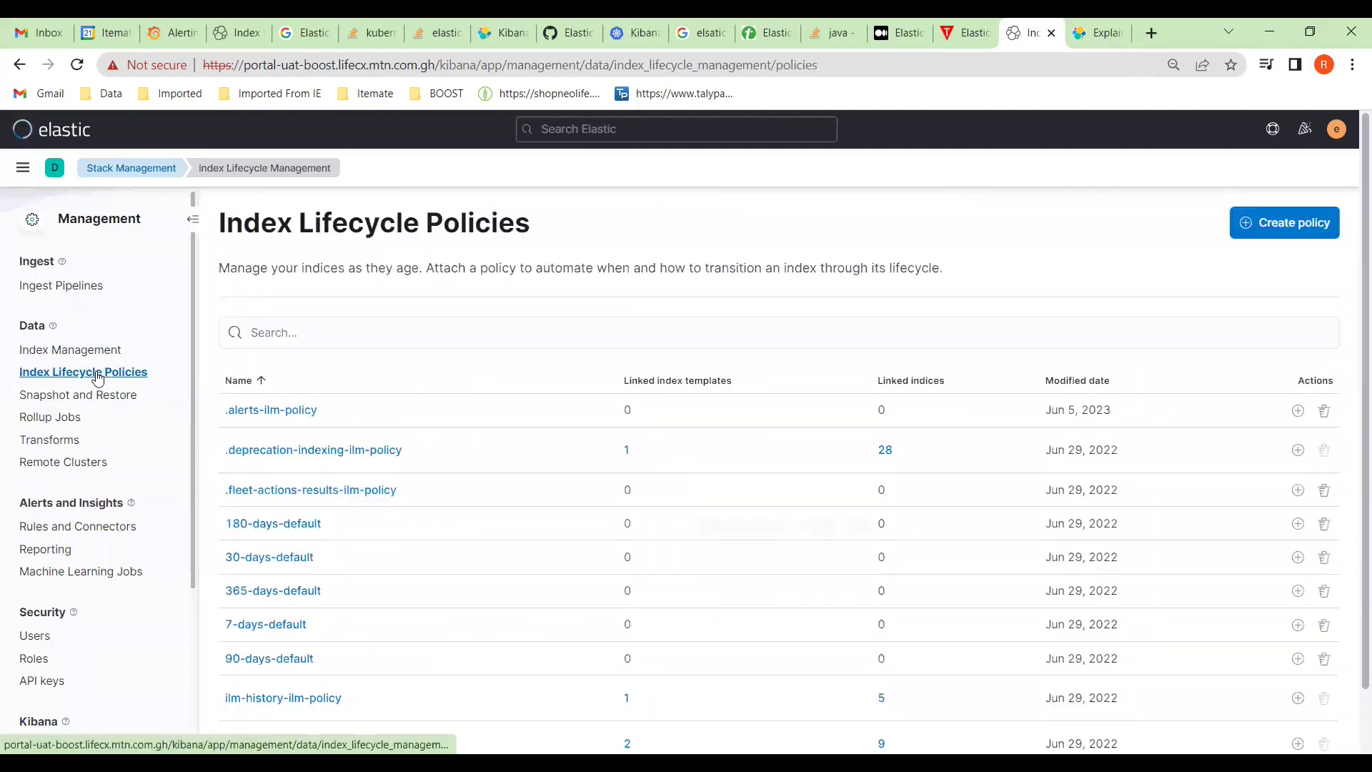
pyautogui.scroll(-2, 460, 450)
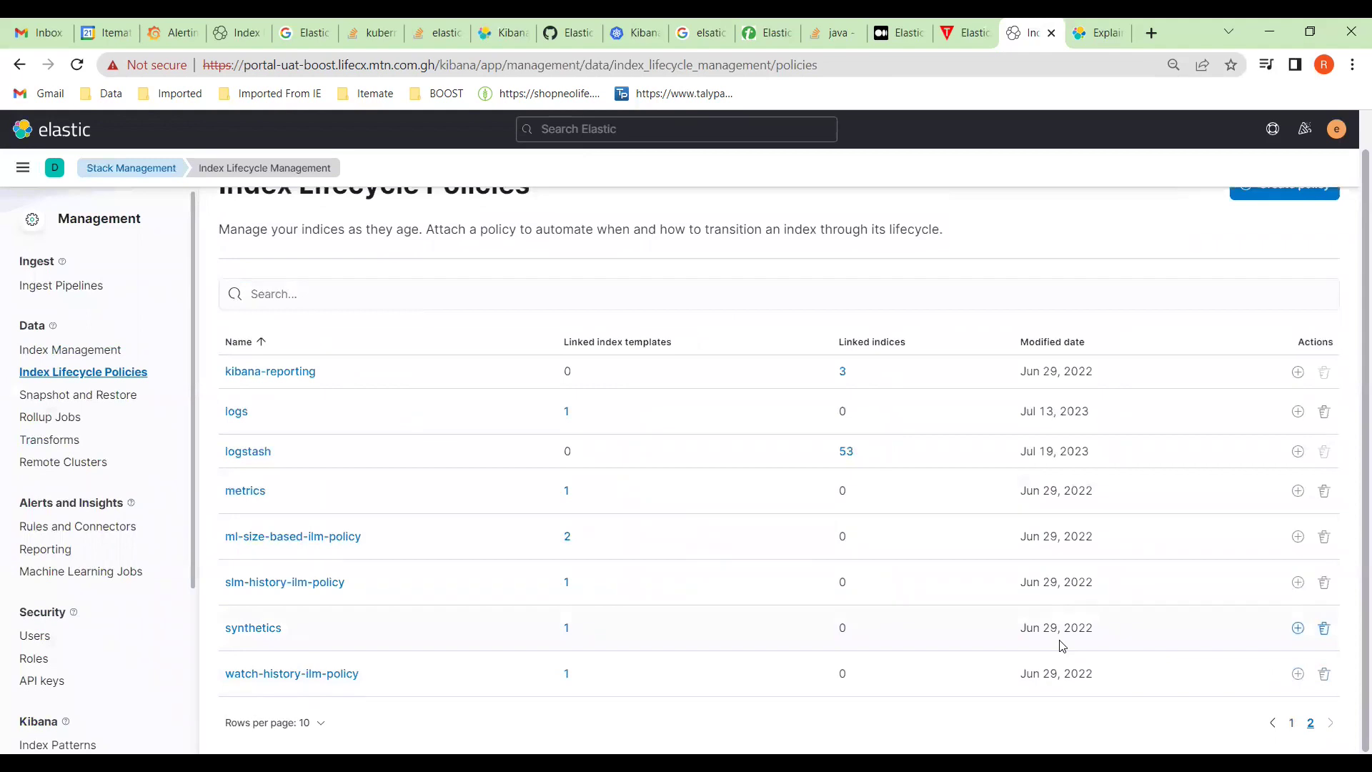
# - Switch to the mtn.bj Kibana and show the second page of its Index Lifecycle Policies
pyautogui.scroll(1, 1063, 645)
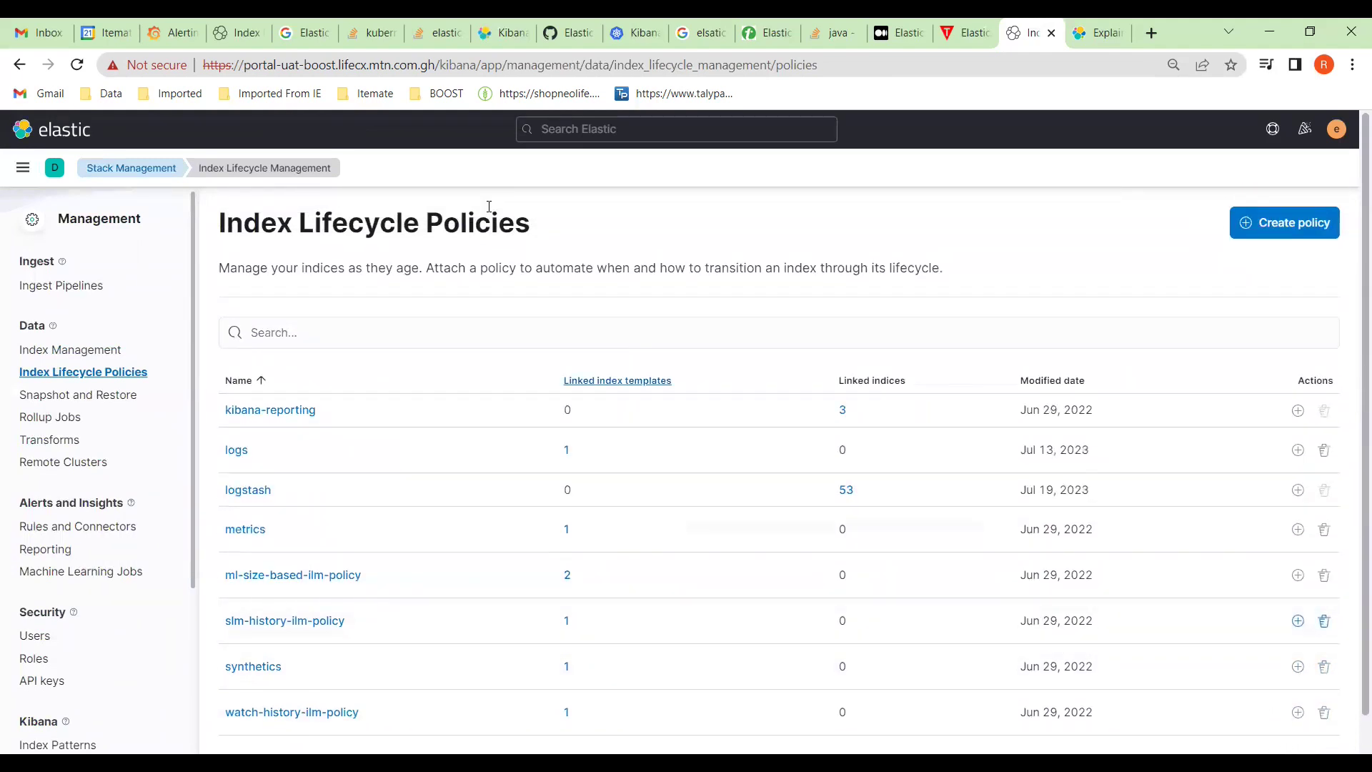
pyautogui.click(248, 34)
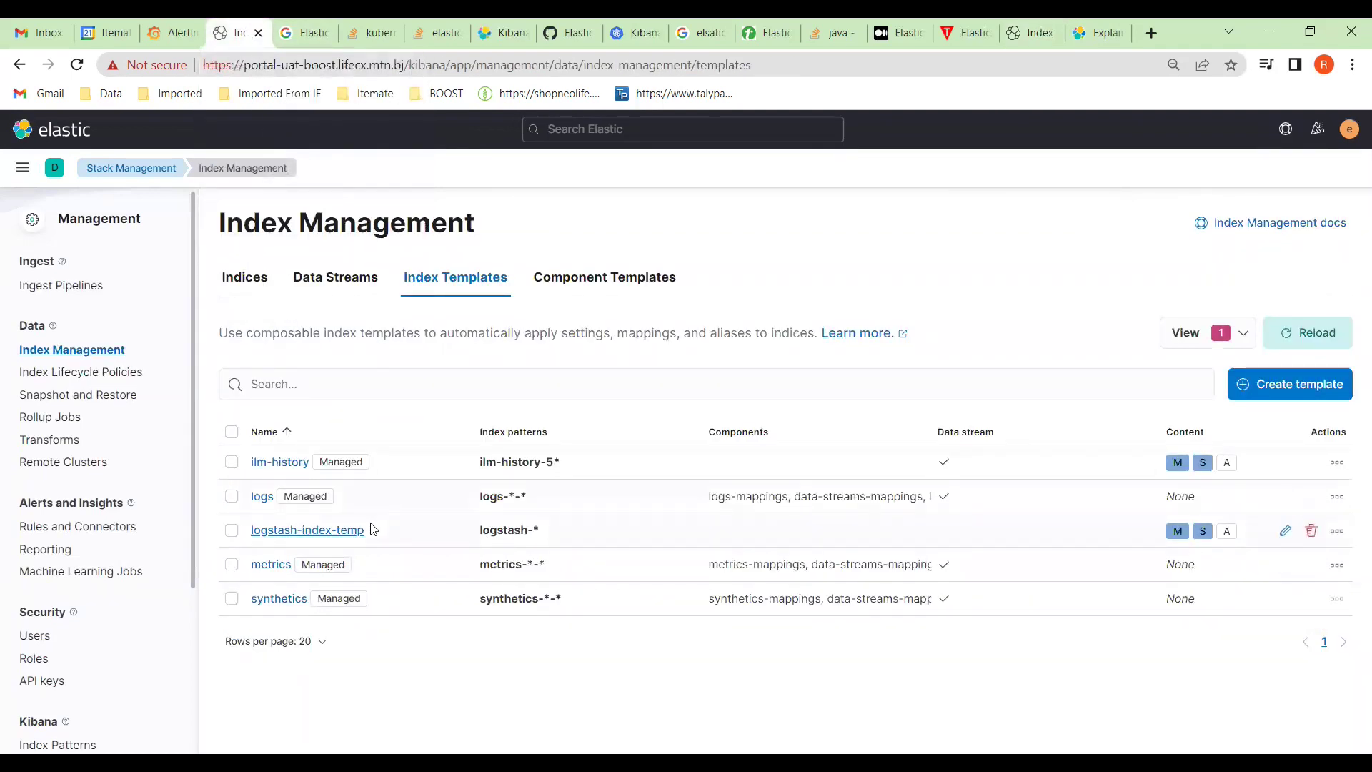
pyautogui.click(94, 378)
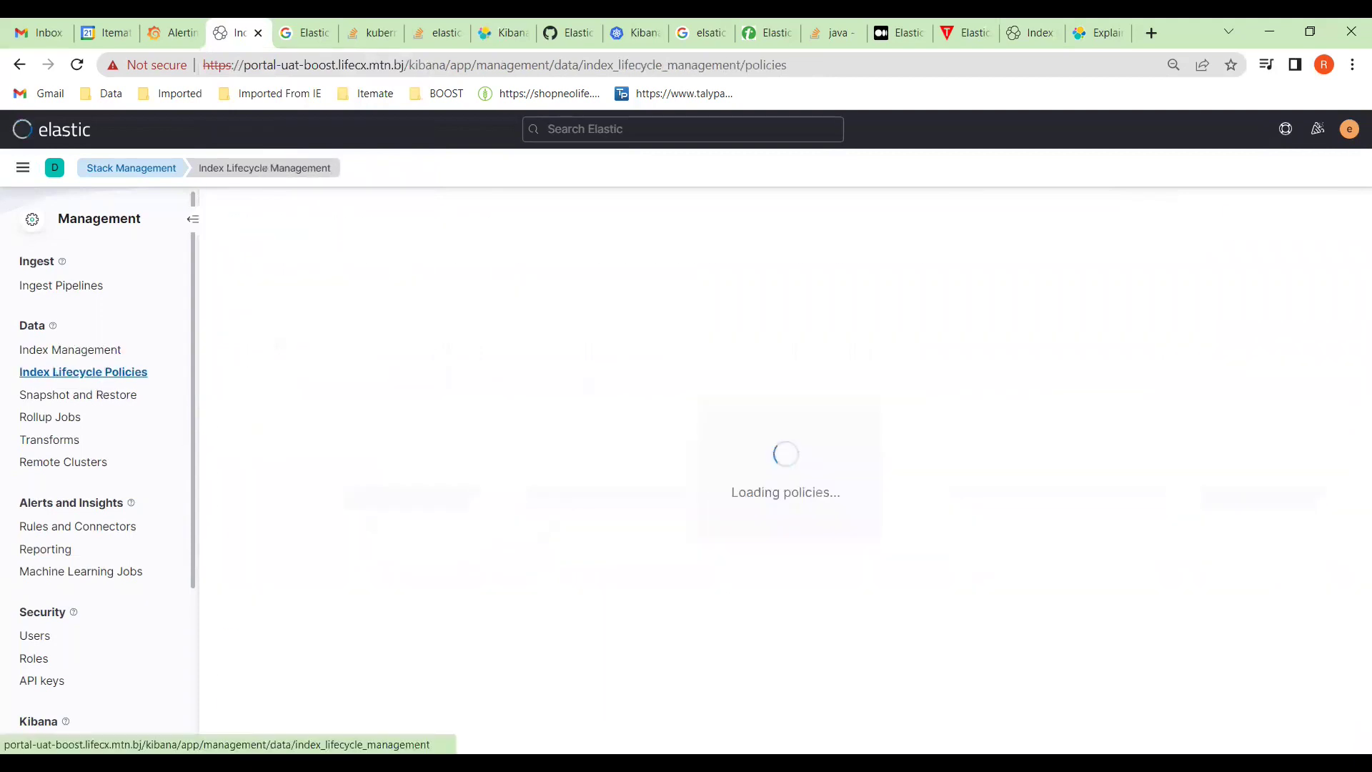
pyautogui.scroll(-1, 1287, 682)
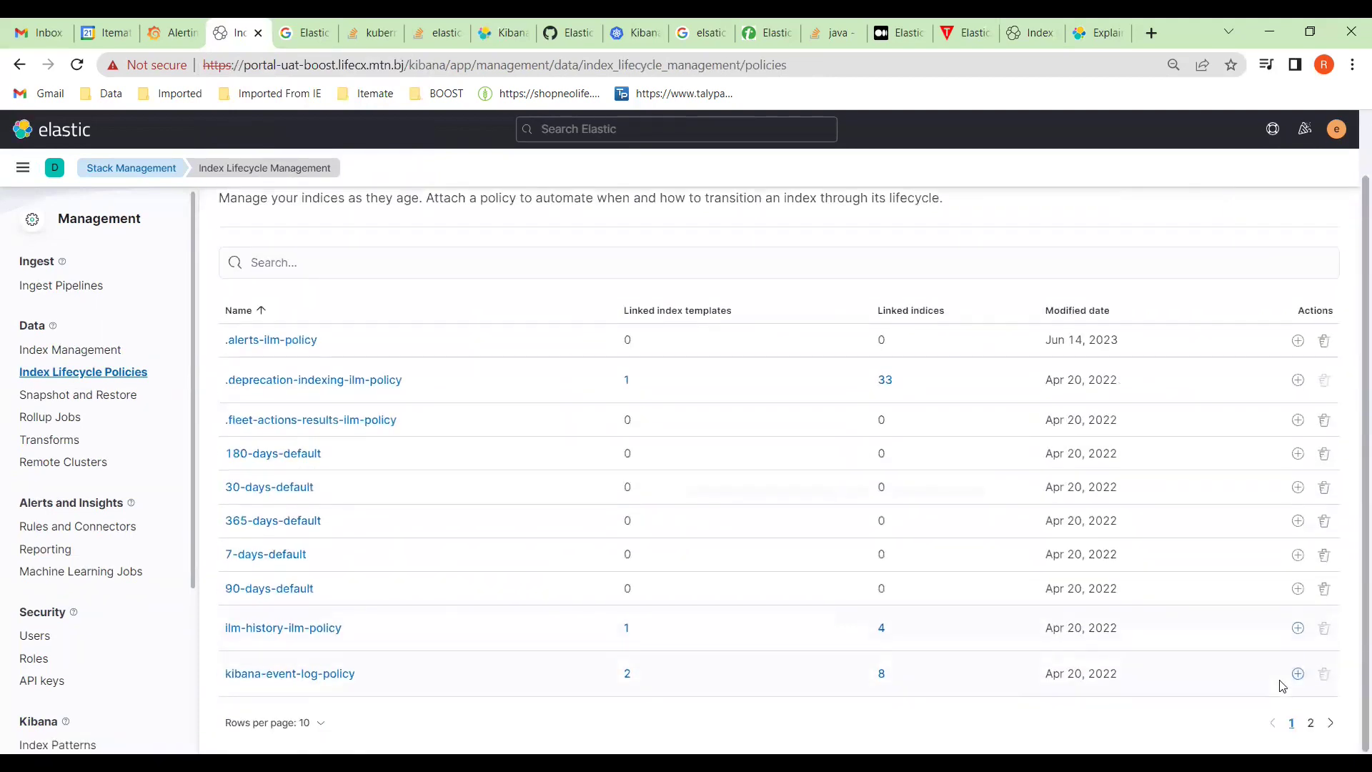
pyautogui.click(1312, 724)
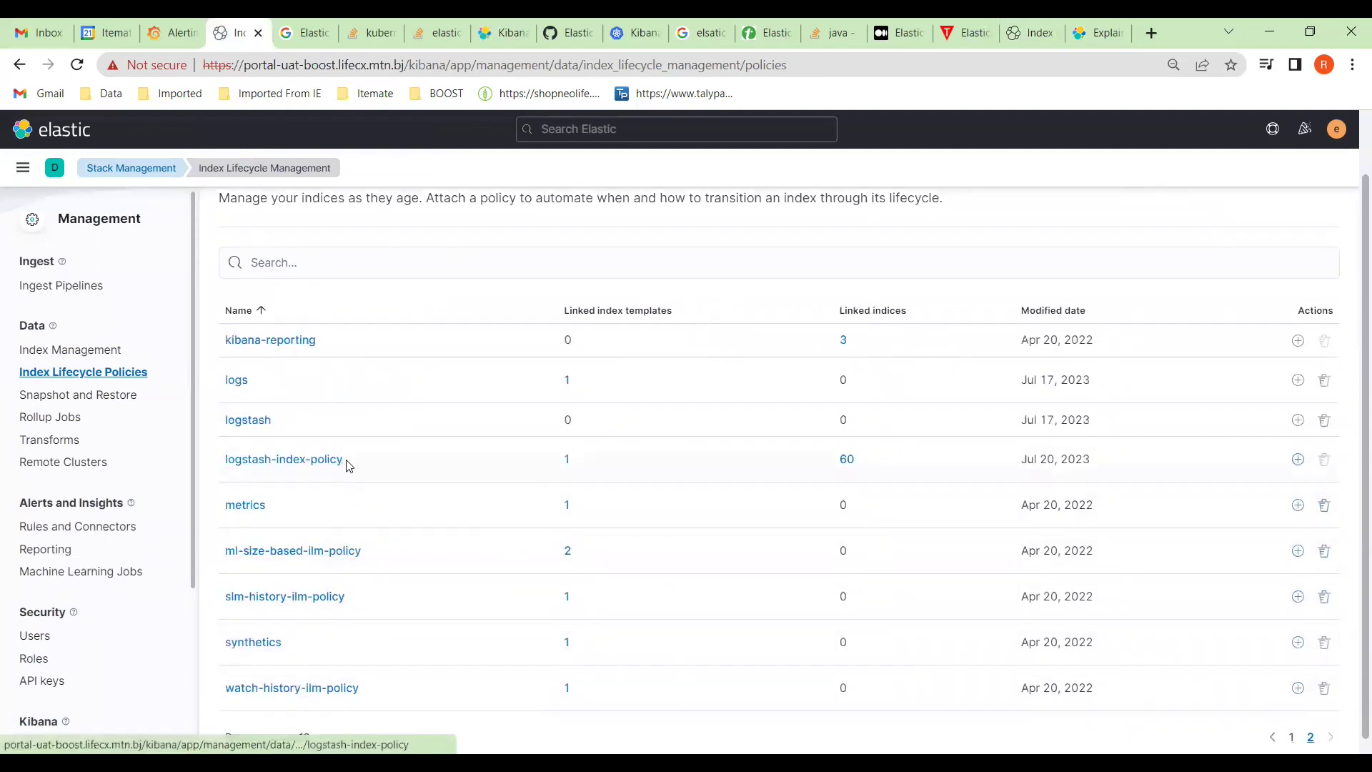
# - Copy the name of the logstash-index-policy lifecycle policy from the mtn.bj policy list
pyautogui.moveTo(348, 464); pyautogui.dragTo(224, 467)
pyautogui.hotkey('ctrl', 'c')
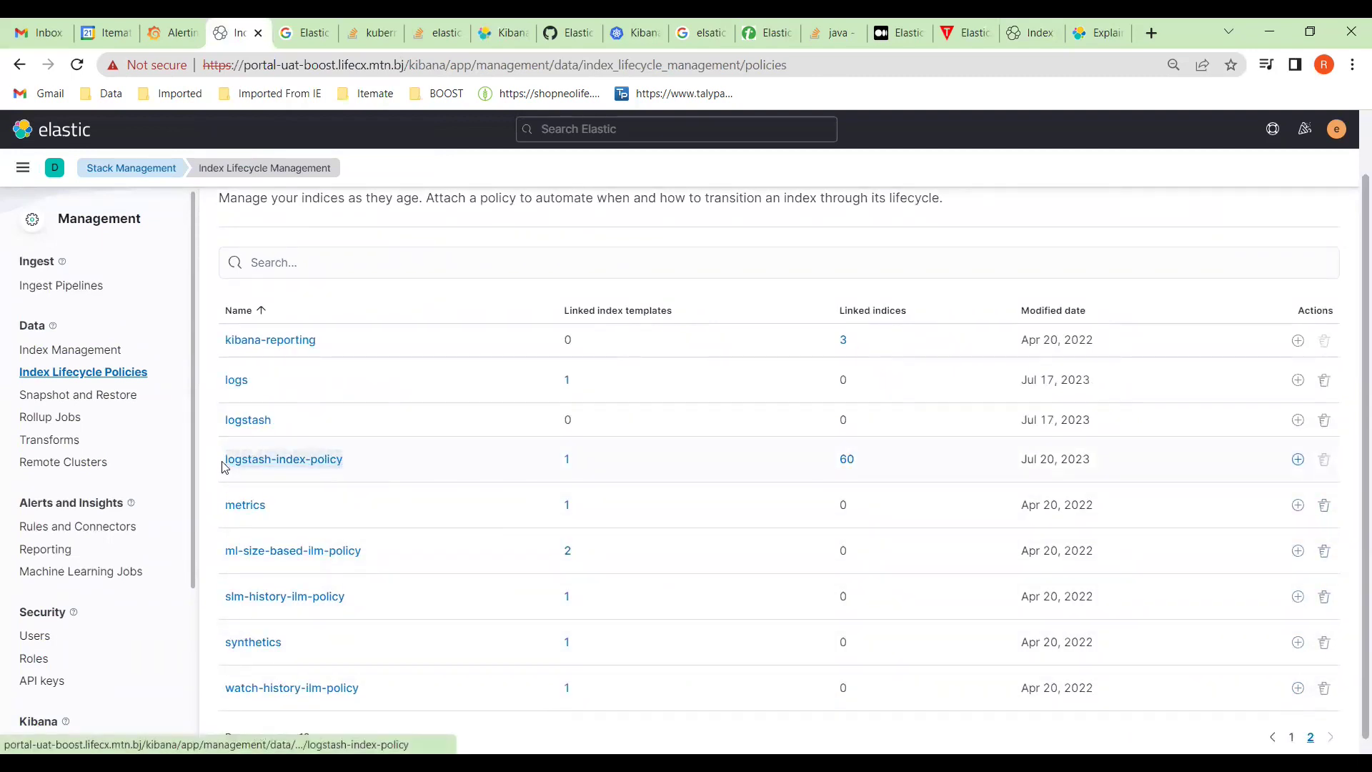
pyautogui.rightClick(251, 461)
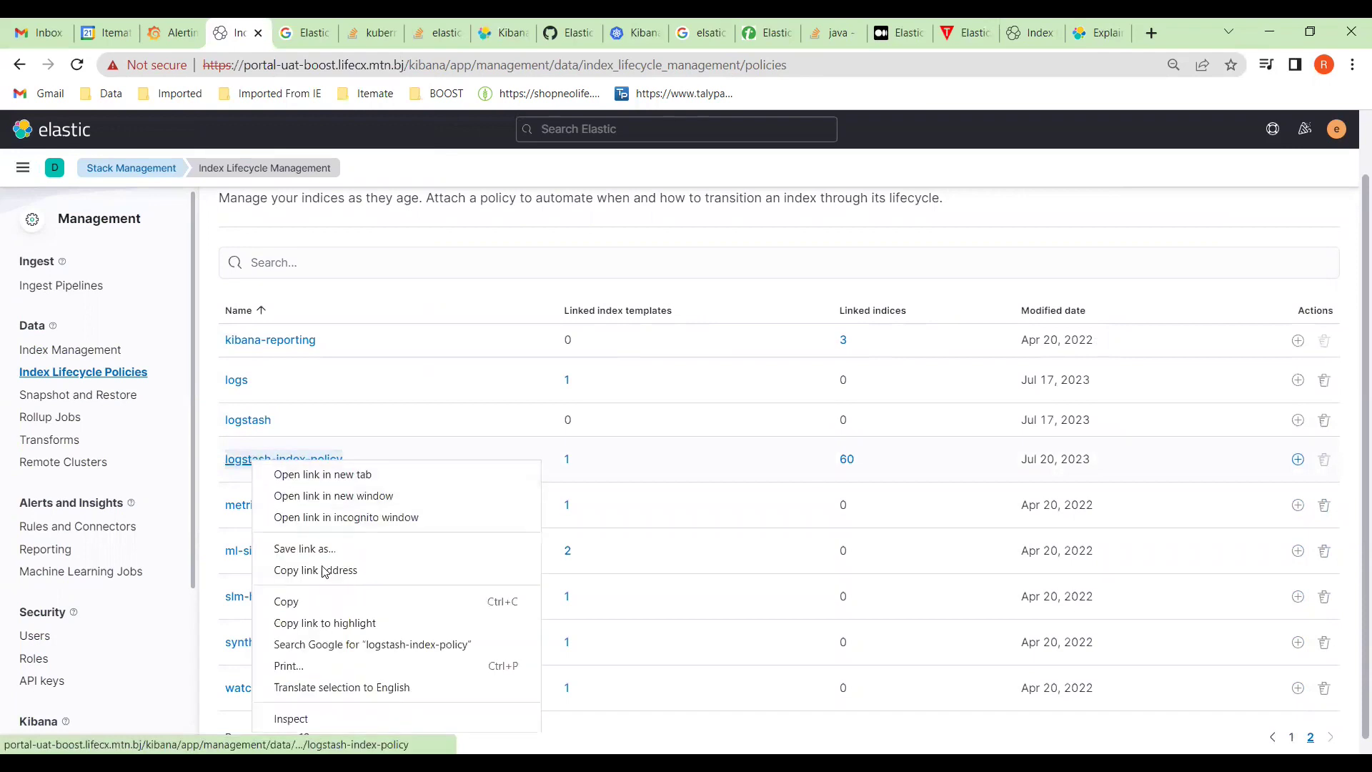
pyautogui.click(1011, 64)
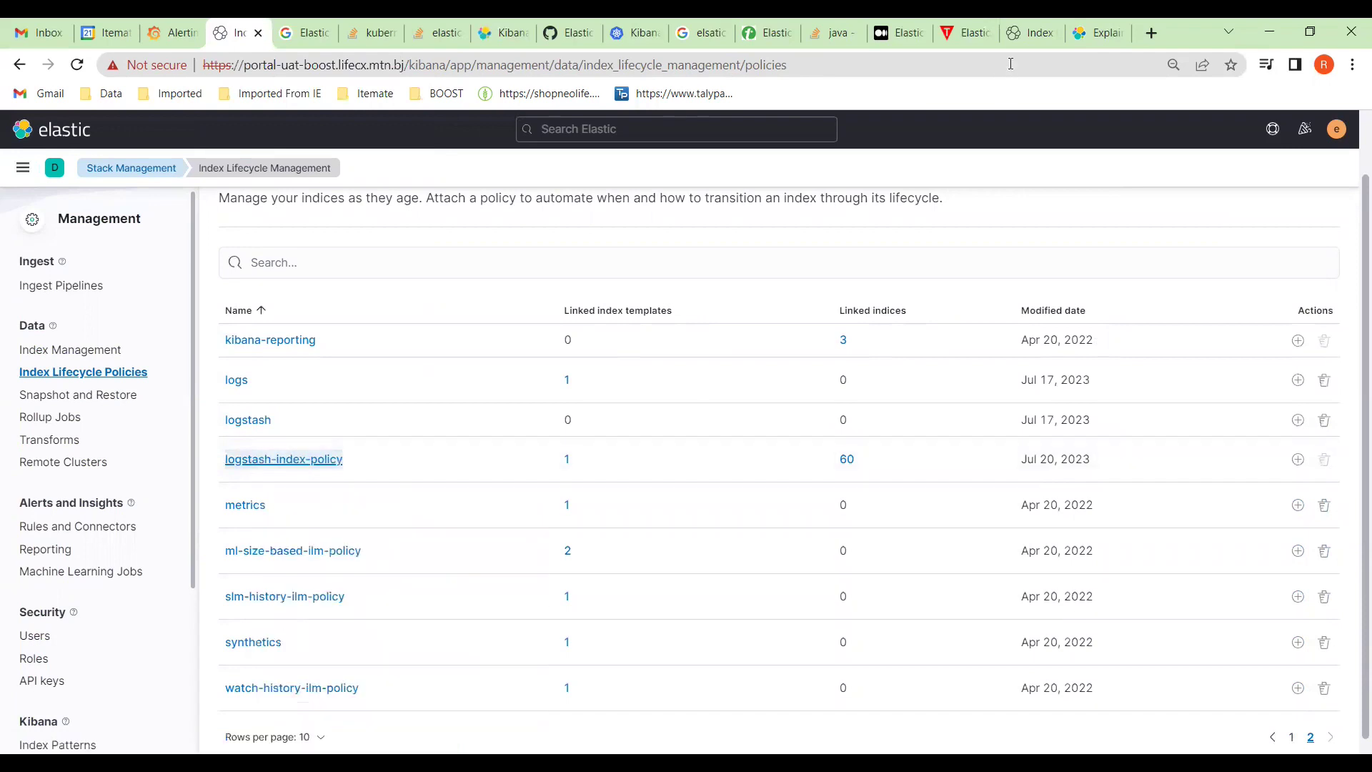
# - Start a new lifecycle policy in the mtn.com.gh Kibana and name it logstash-index-policy
pyautogui.click(1032, 32)
pyautogui.click(1283, 227)
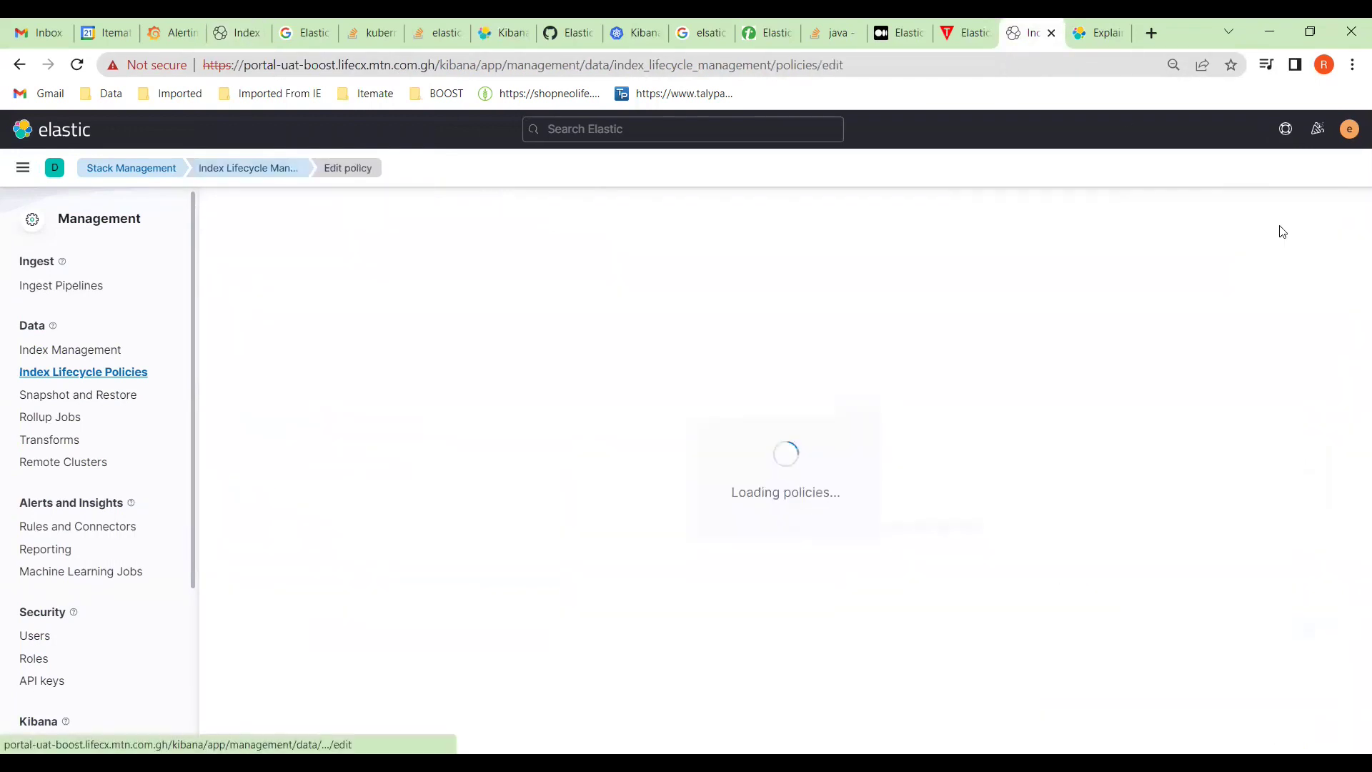
pyautogui.click(292, 308)
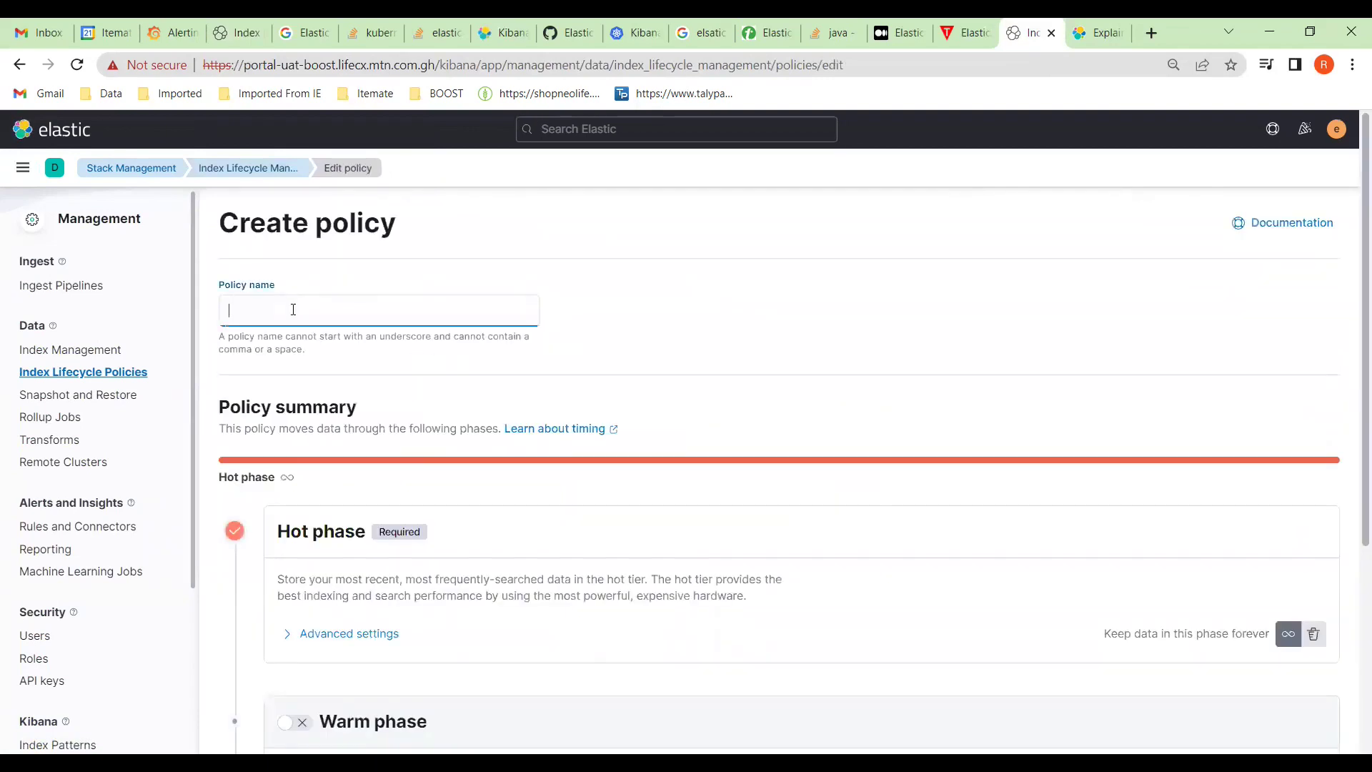
pyautogui.hotkey('ctrl', 'v')
# - Review the policy's hot, warm and cold phases and expand the hot phase's advanced settings
pyautogui.scroll(-2, 436, 478)
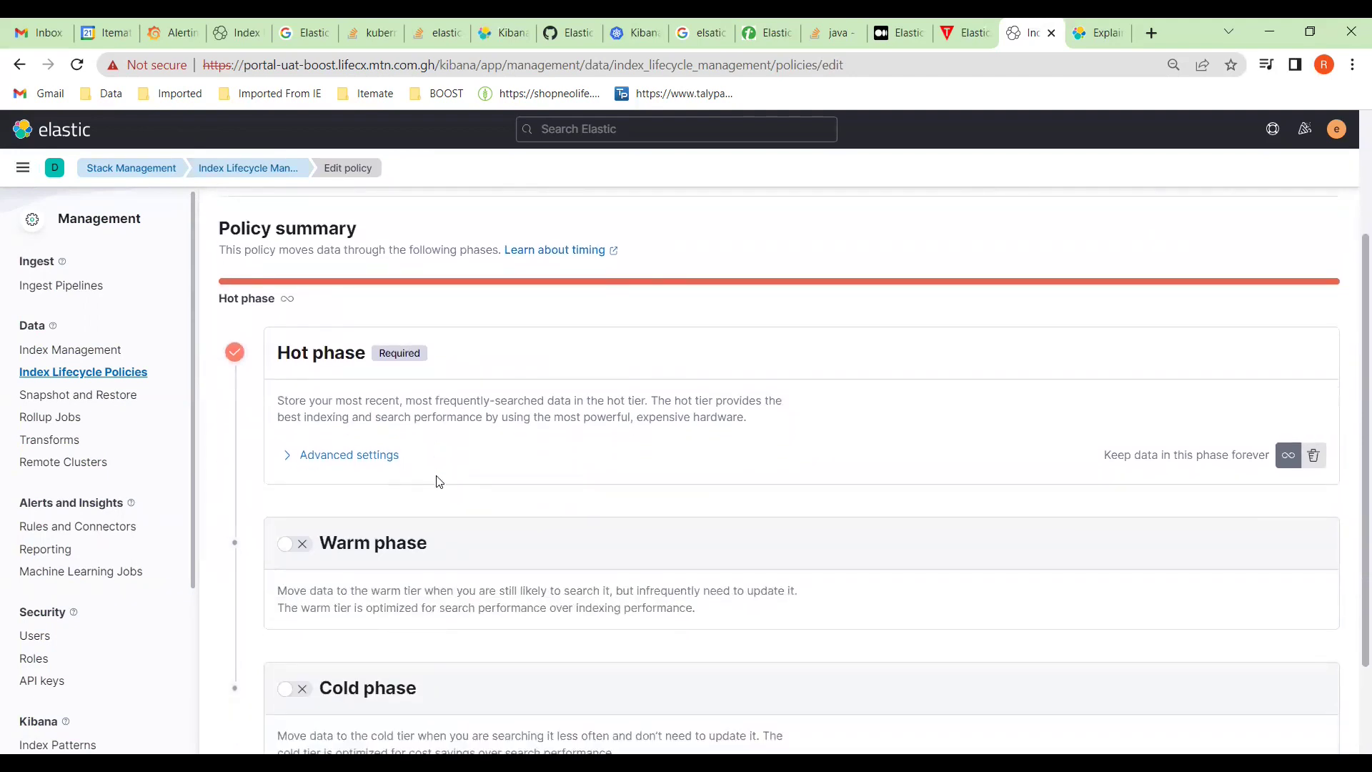
pyautogui.scroll(1, 439, 482)
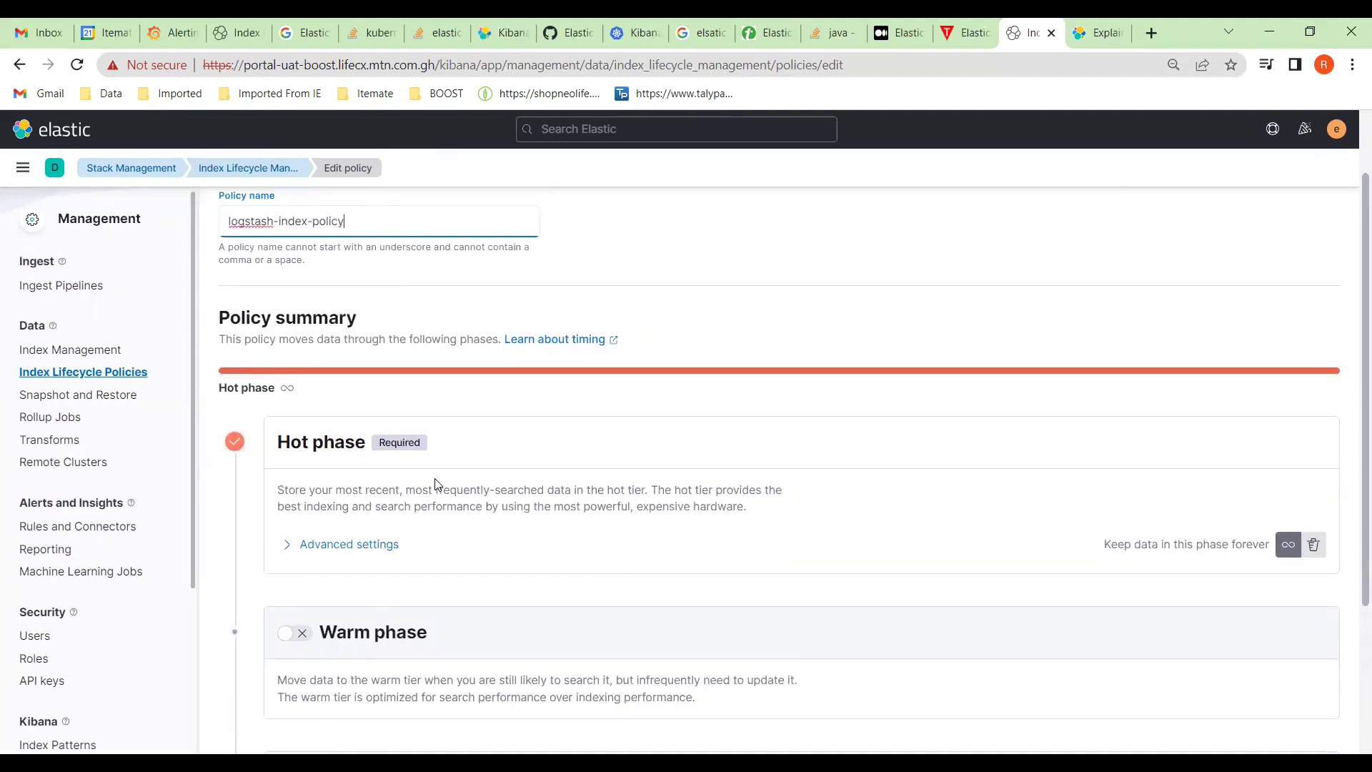
pyautogui.scroll(-2, 438, 484)
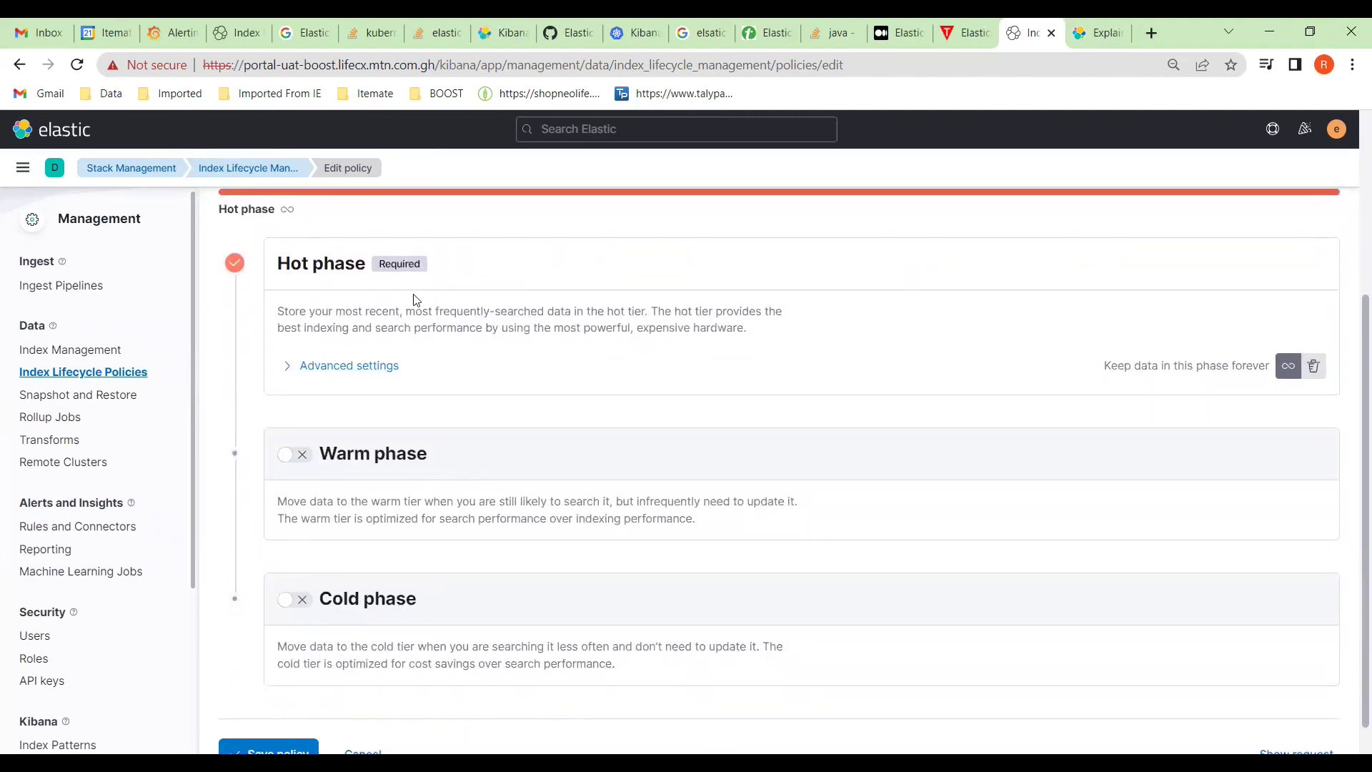
pyautogui.scroll(-1, 403, 443)
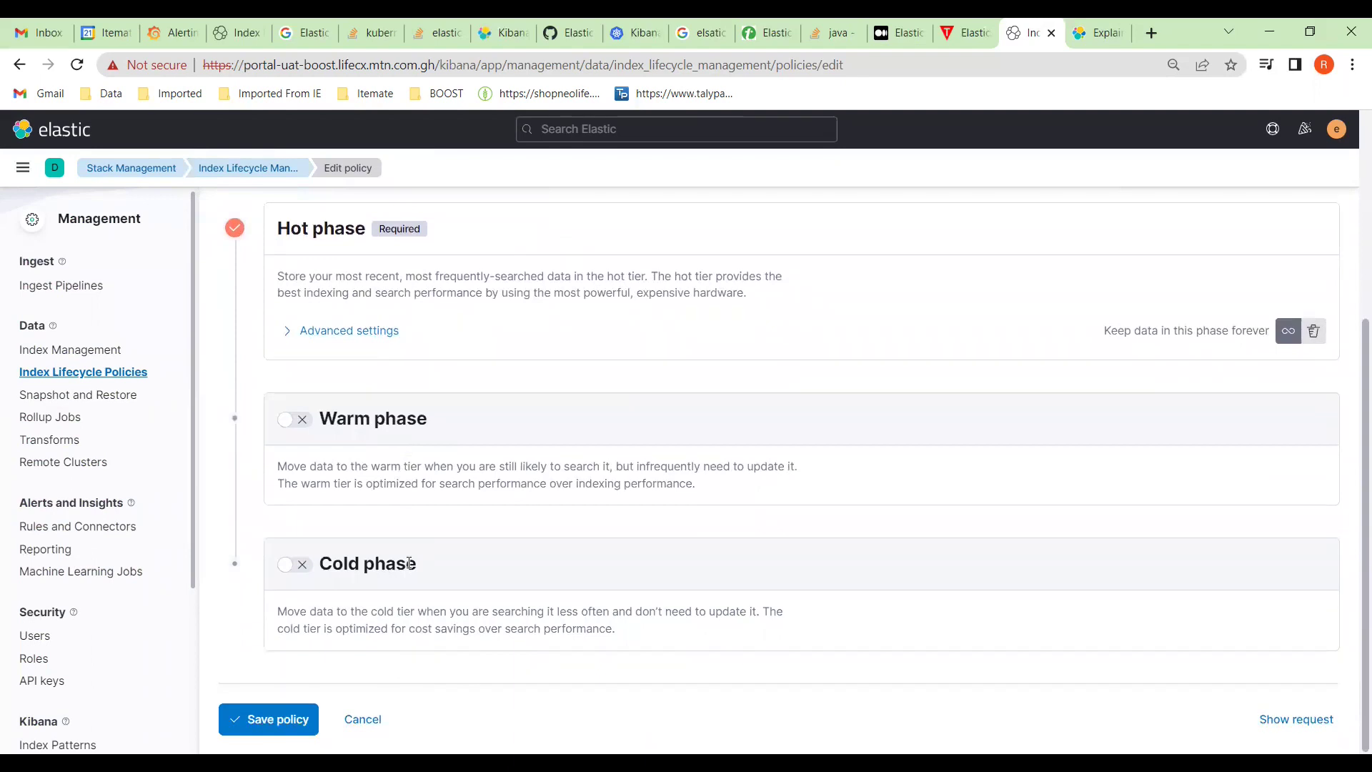
pyautogui.scroll(1, 383, 479)
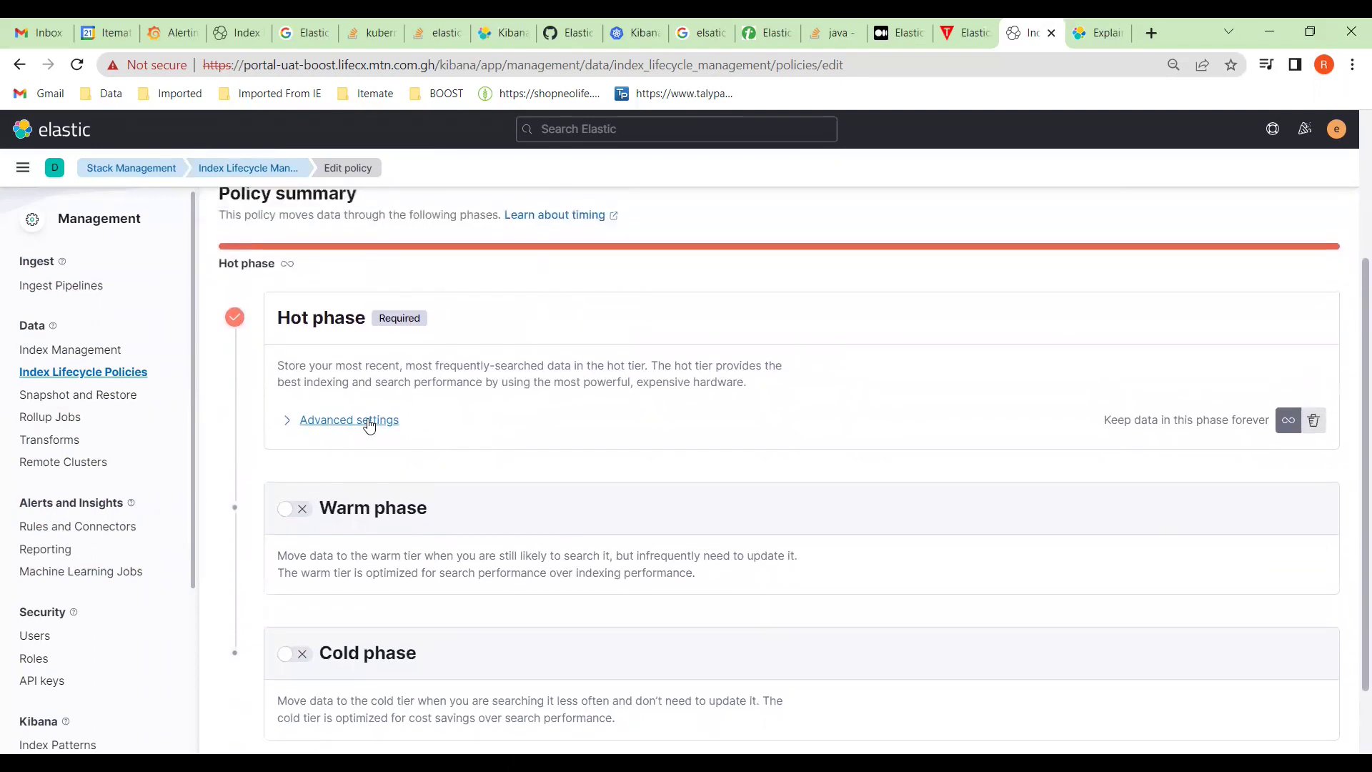
pyautogui.scroll(-1, 373, 439)
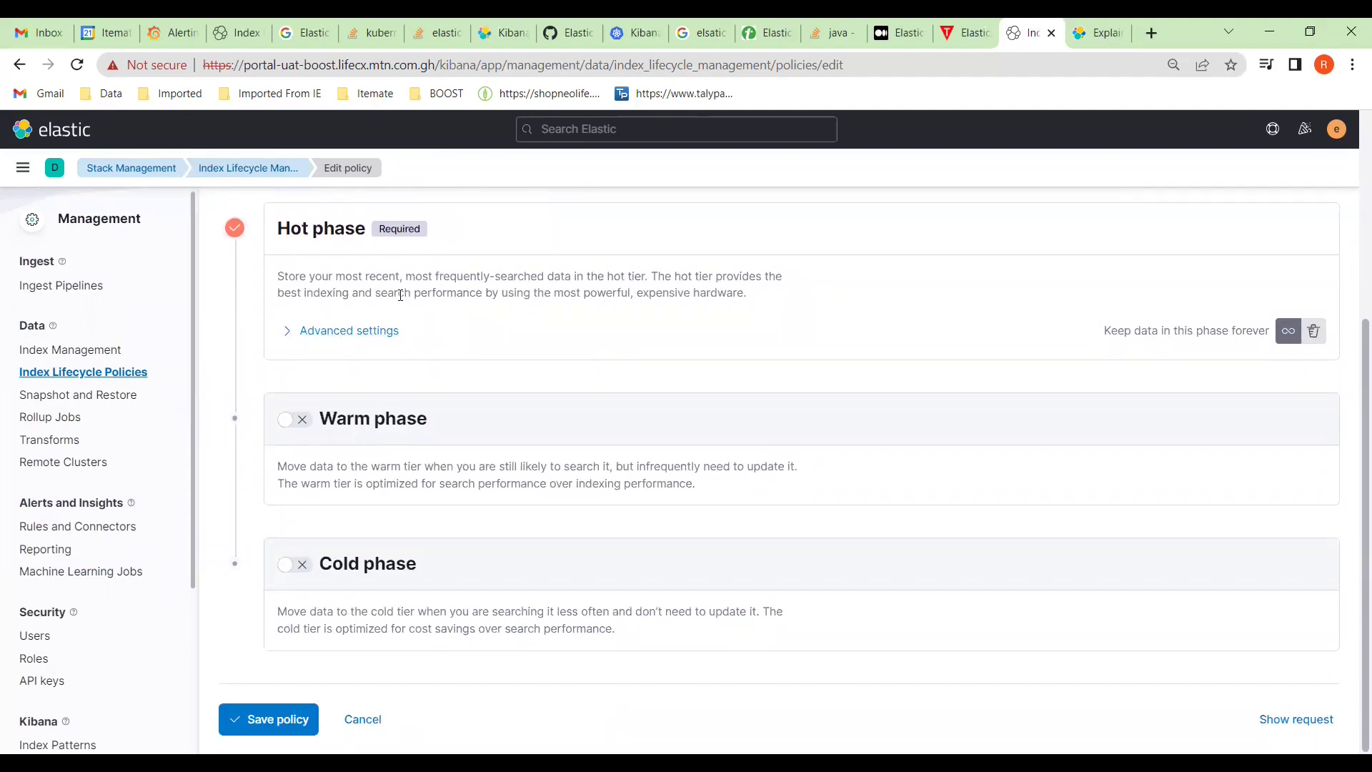
pyautogui.click(363, 333)
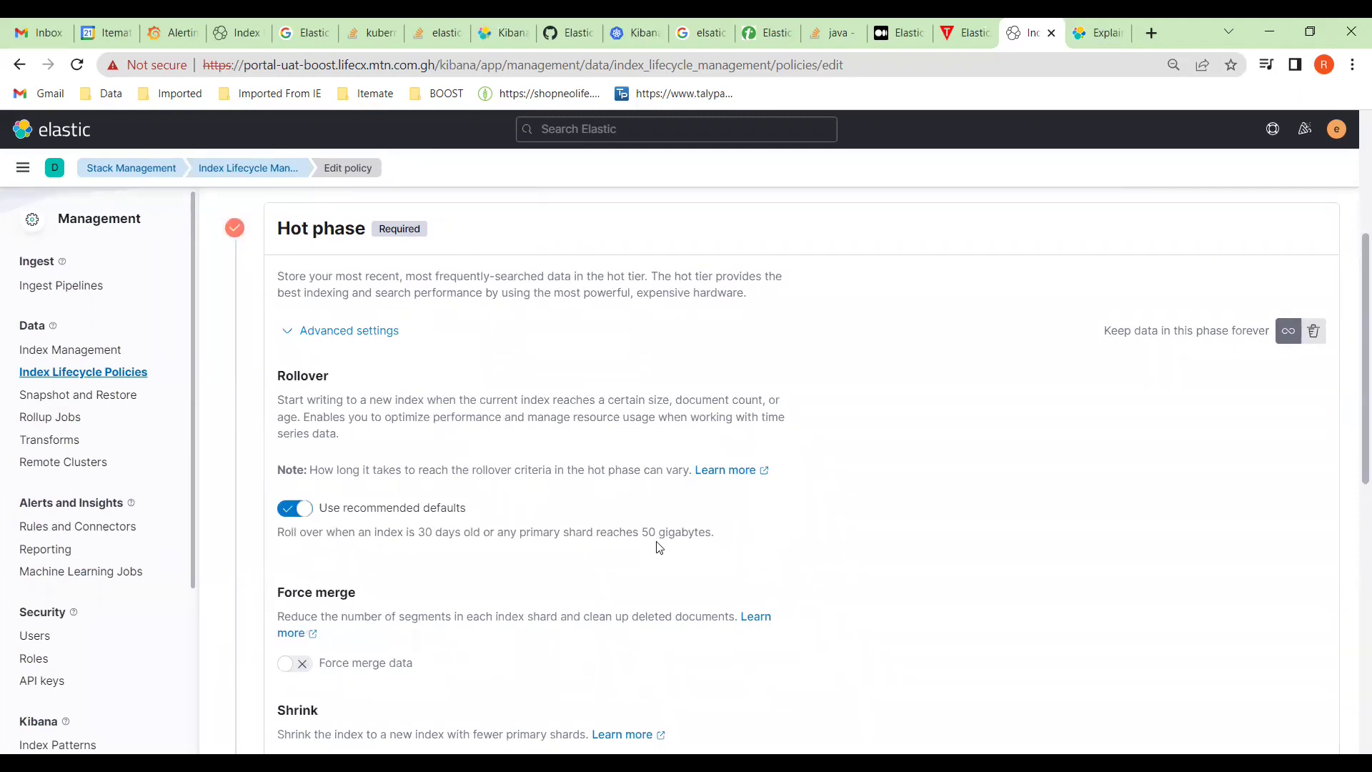
pyautogui.scroll(-2, 659, 548)
pyautogui.scroll(1, 659, 547)
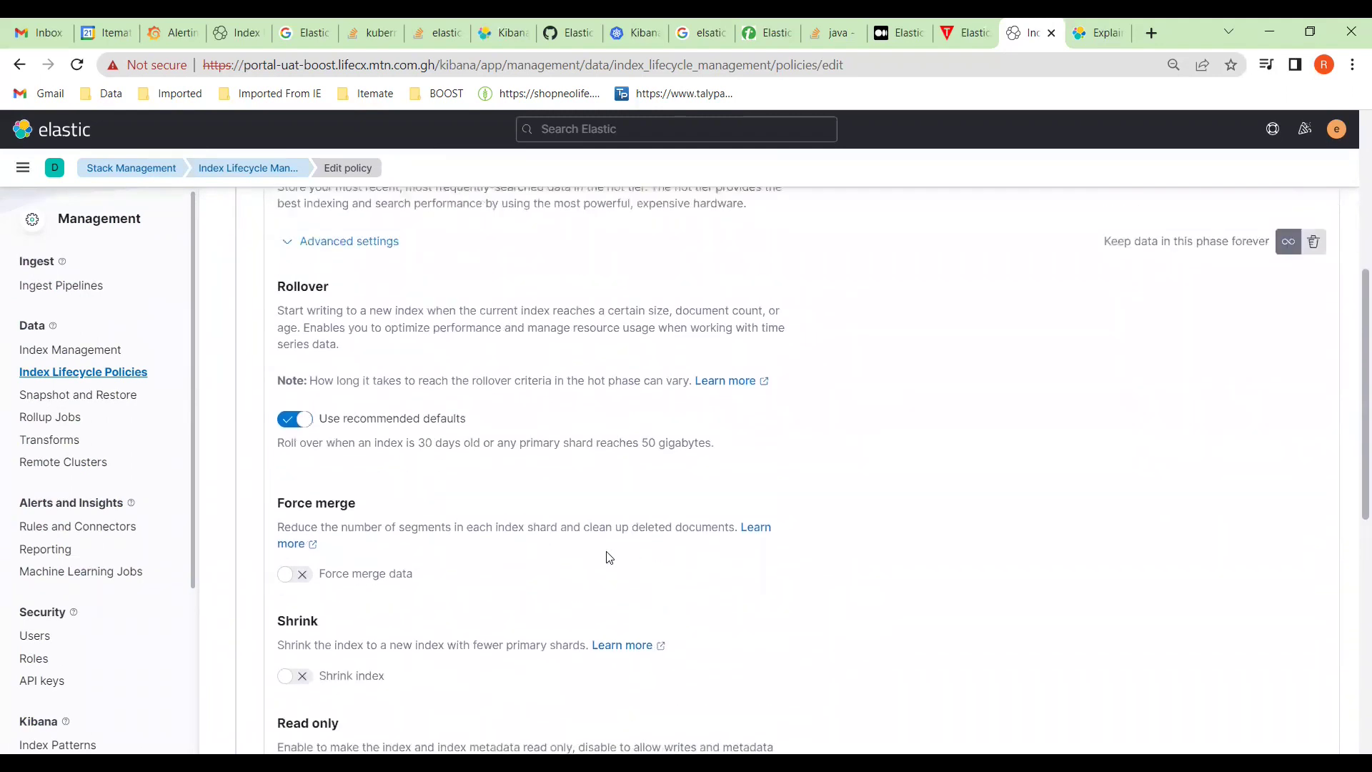
# - Turn off the recommended rollover defaults and disable rollover for the hot phase
pyautogui.click(292, 424)
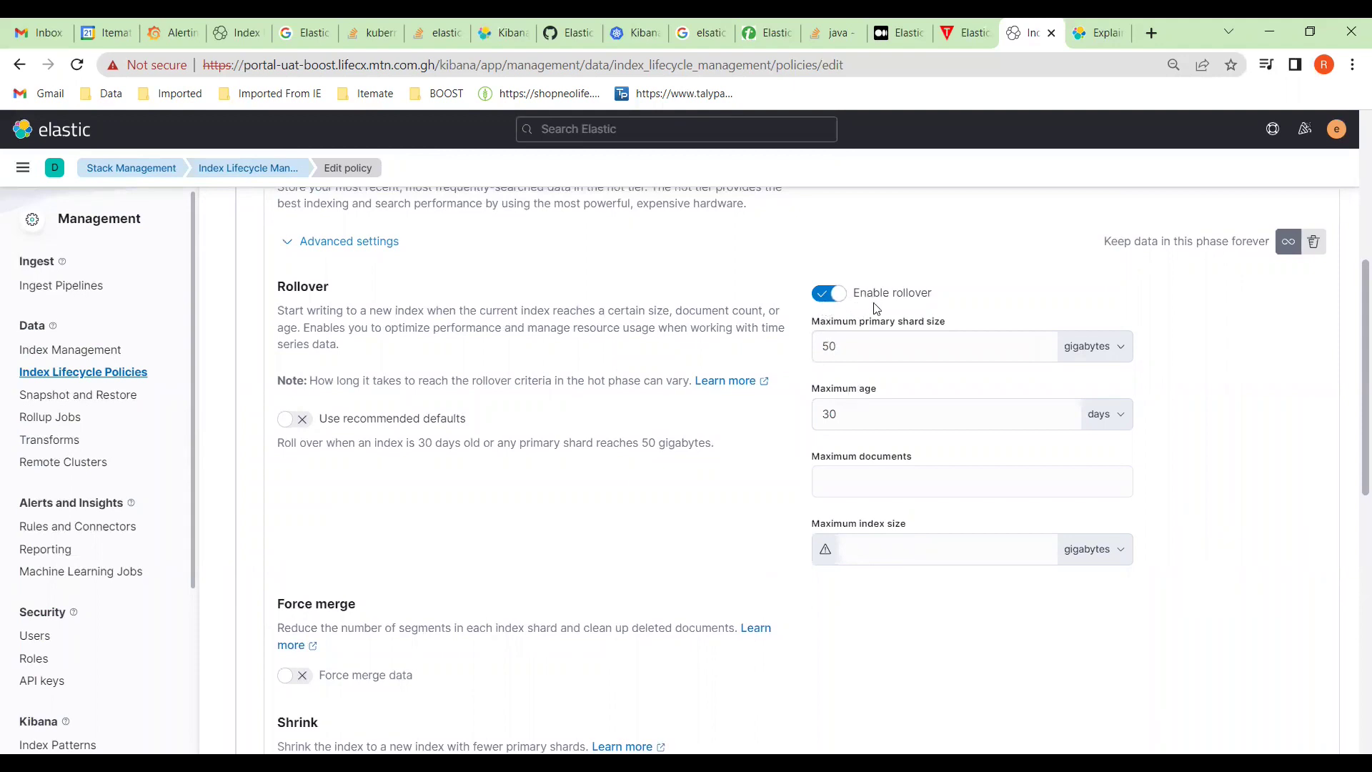
pyautogui.click(838, 413)
pyautogui.scroll(3, 643, 349)
pyautogui.scroll(-5, 642, 350)
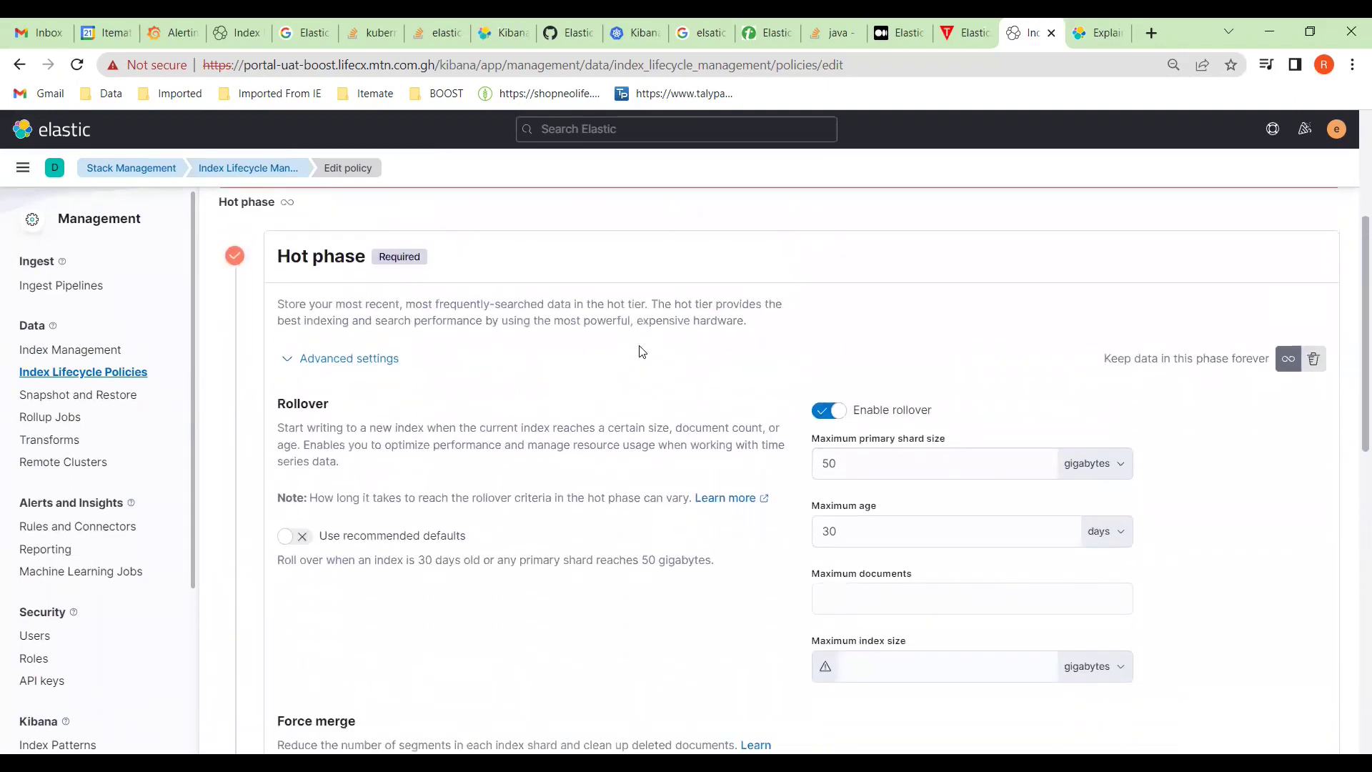
pyautogui.scroll(3, 642, 351)
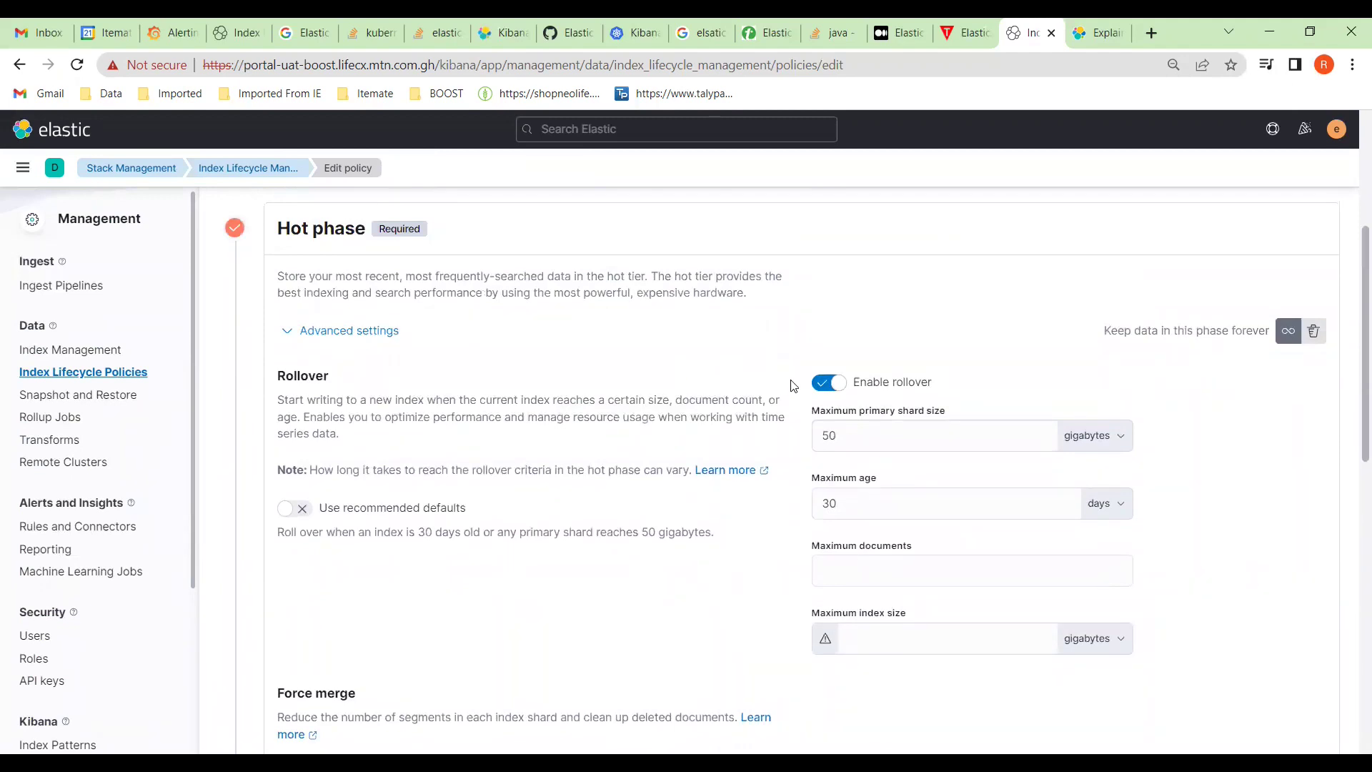
pyautogui.click(821, 385)
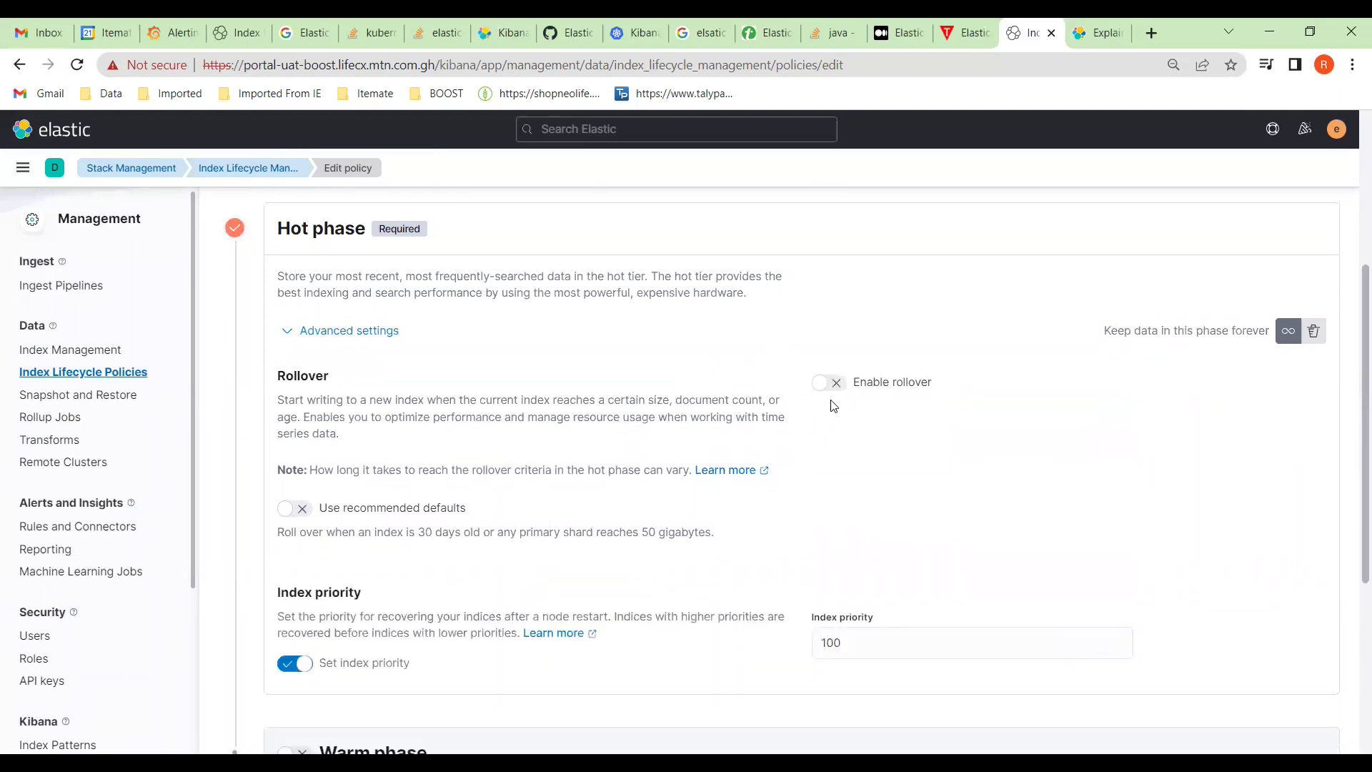
# - Set the hot phase to delete data after this phase instead of keeping it forever
pyautogui.scroll(-5, 832, 406)
pyautogui.scroll(6, 835, 404)
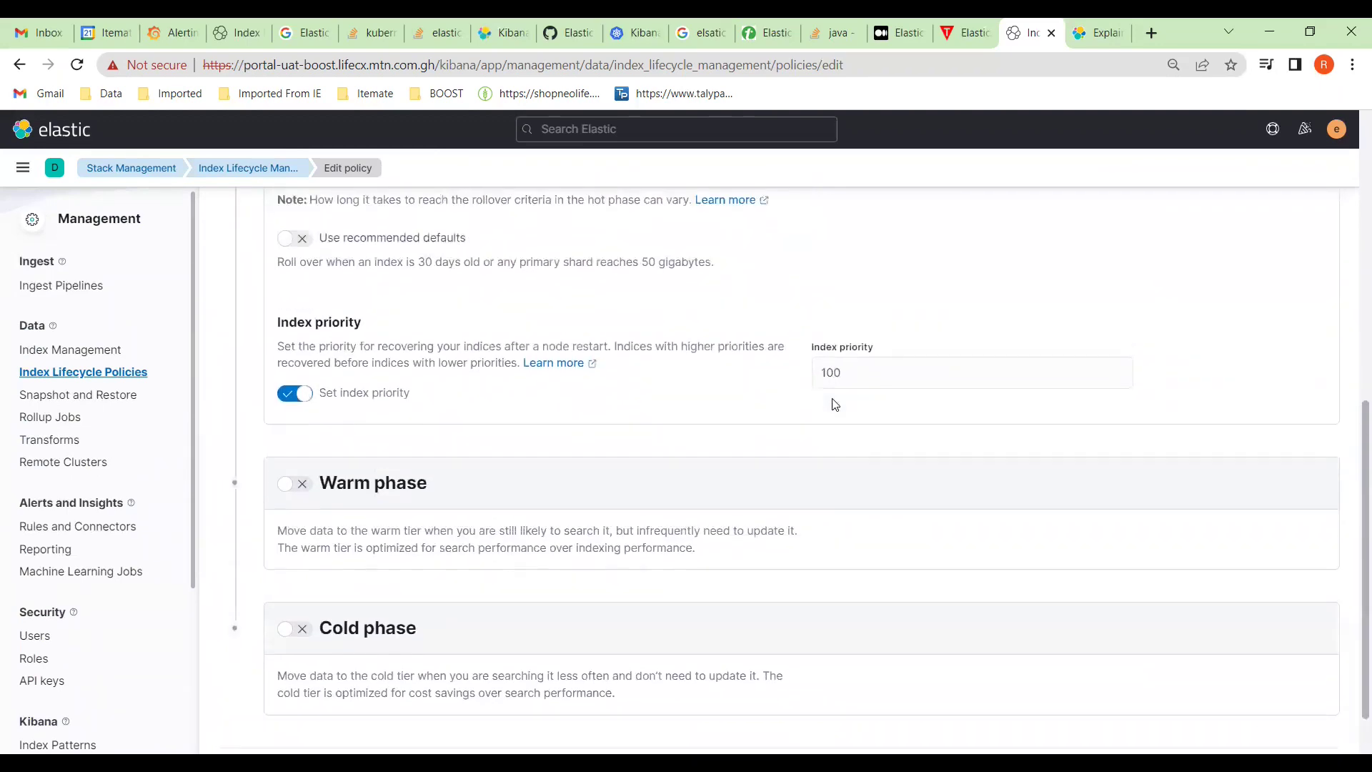
pyautogui.scroll(-3, 835, 406)
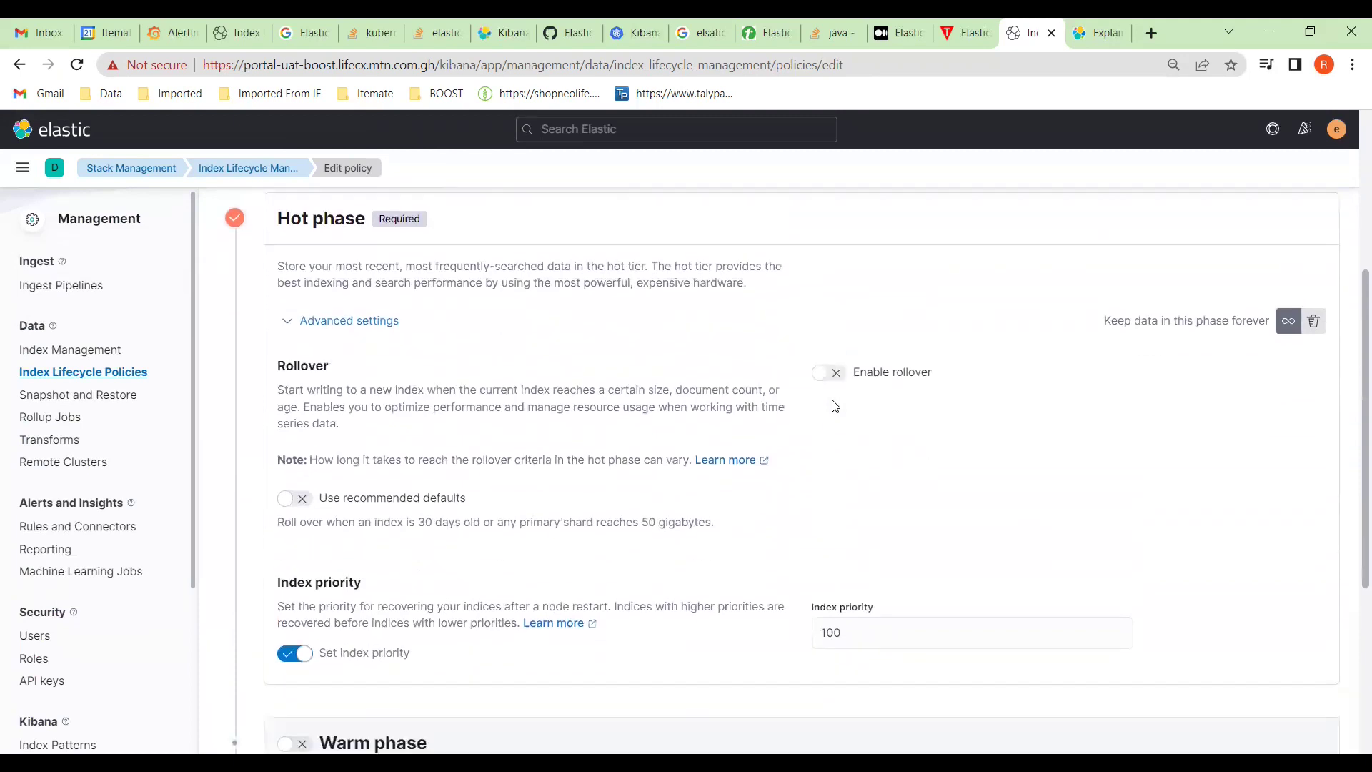
pyautogui.scroll(3, 834, 406)
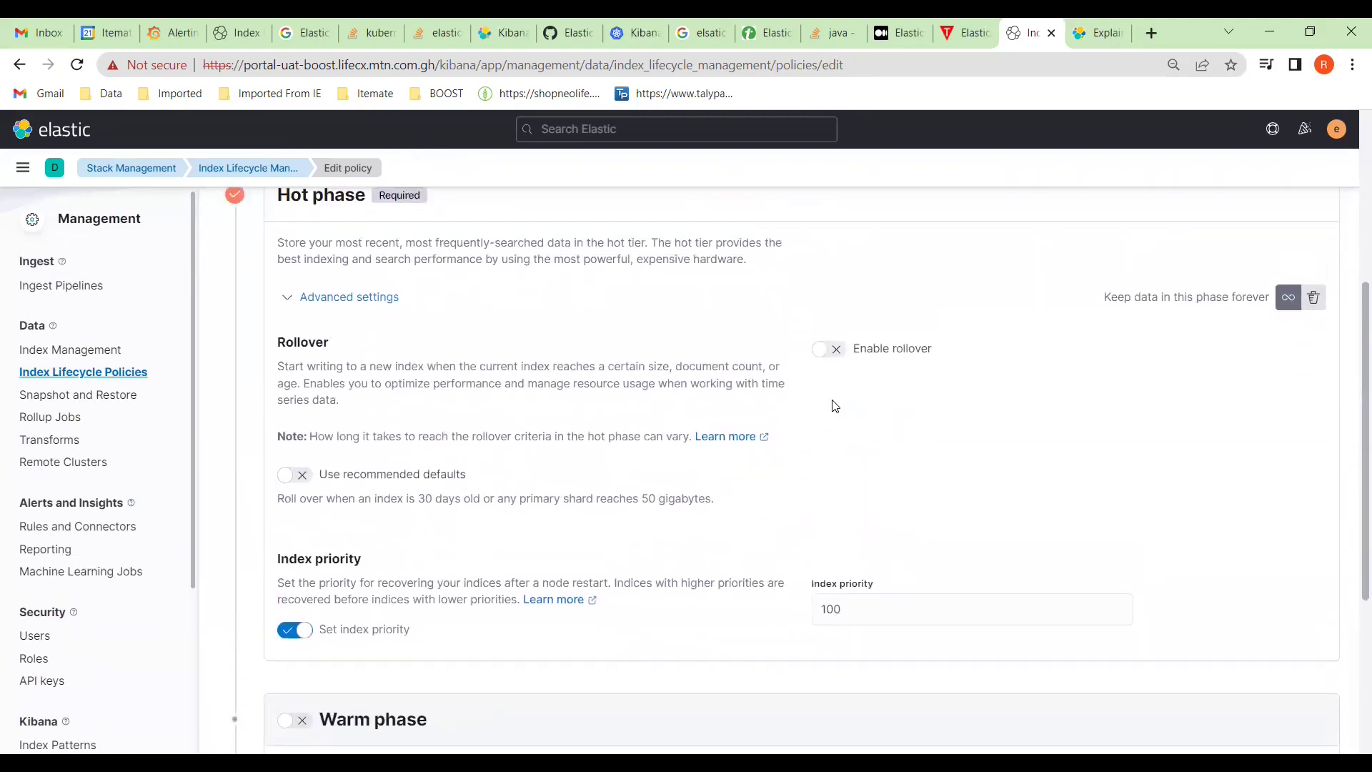
pyautogui.scroll(-1, 835, 406)
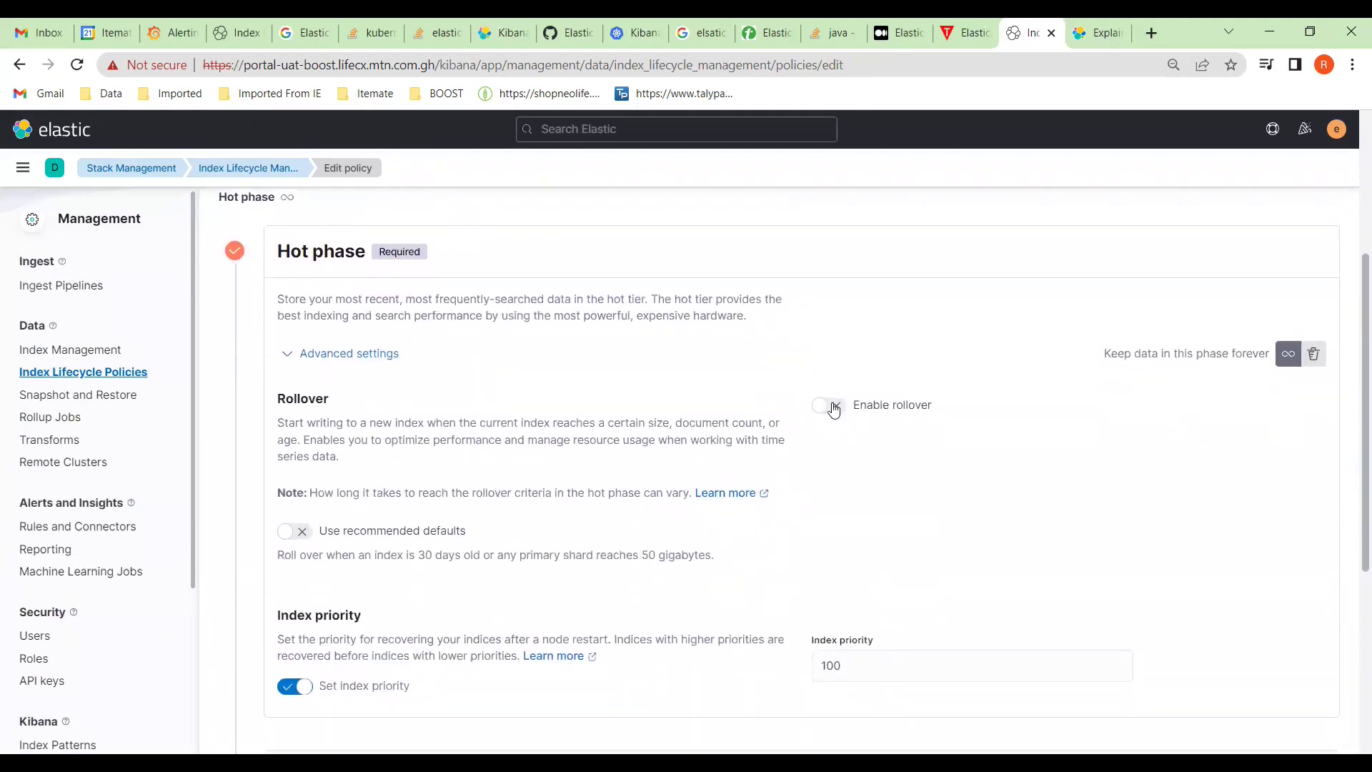
pyautogui.click(1319, 359)
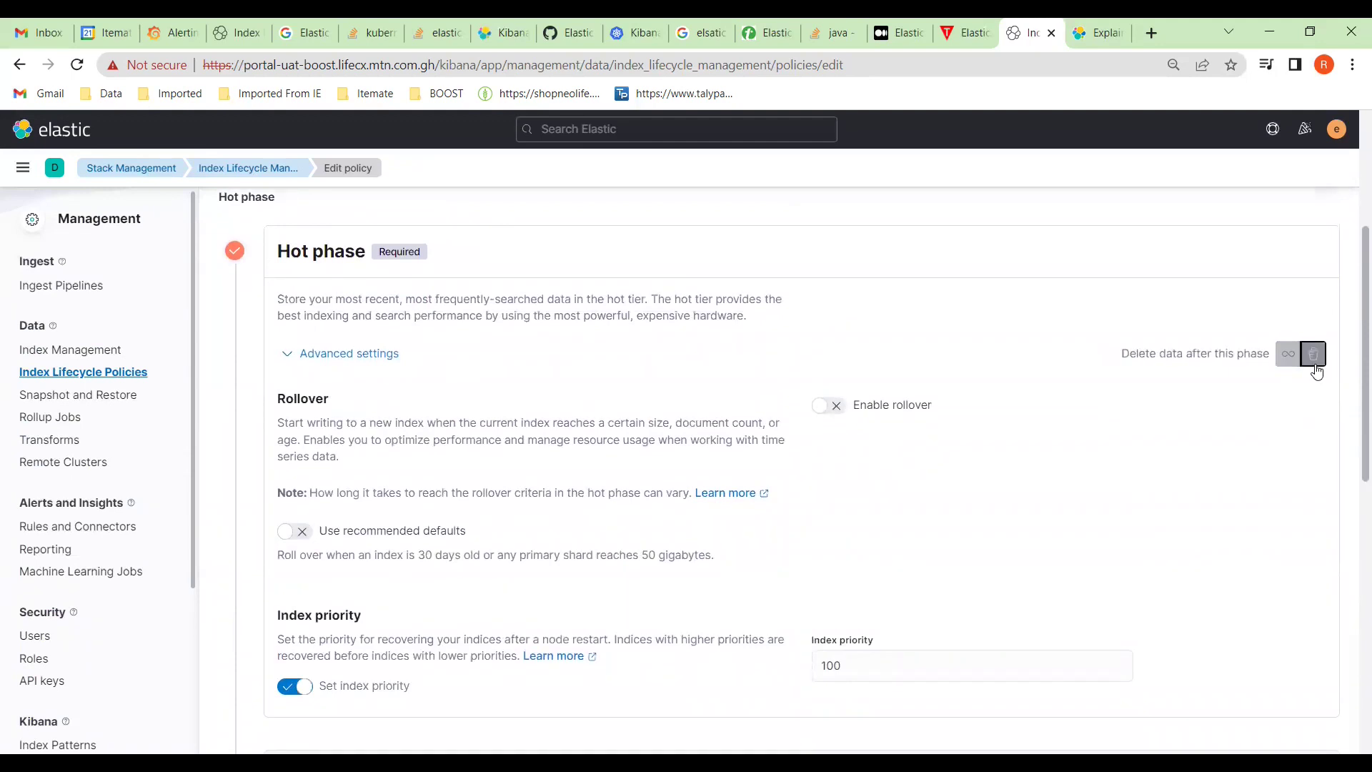
# - Set the delete phase to start when data is 60 days old and save the policy
pyautogui.scroll(-3, 917, 441)
pyautogui.scroll(-6, 917, 441)
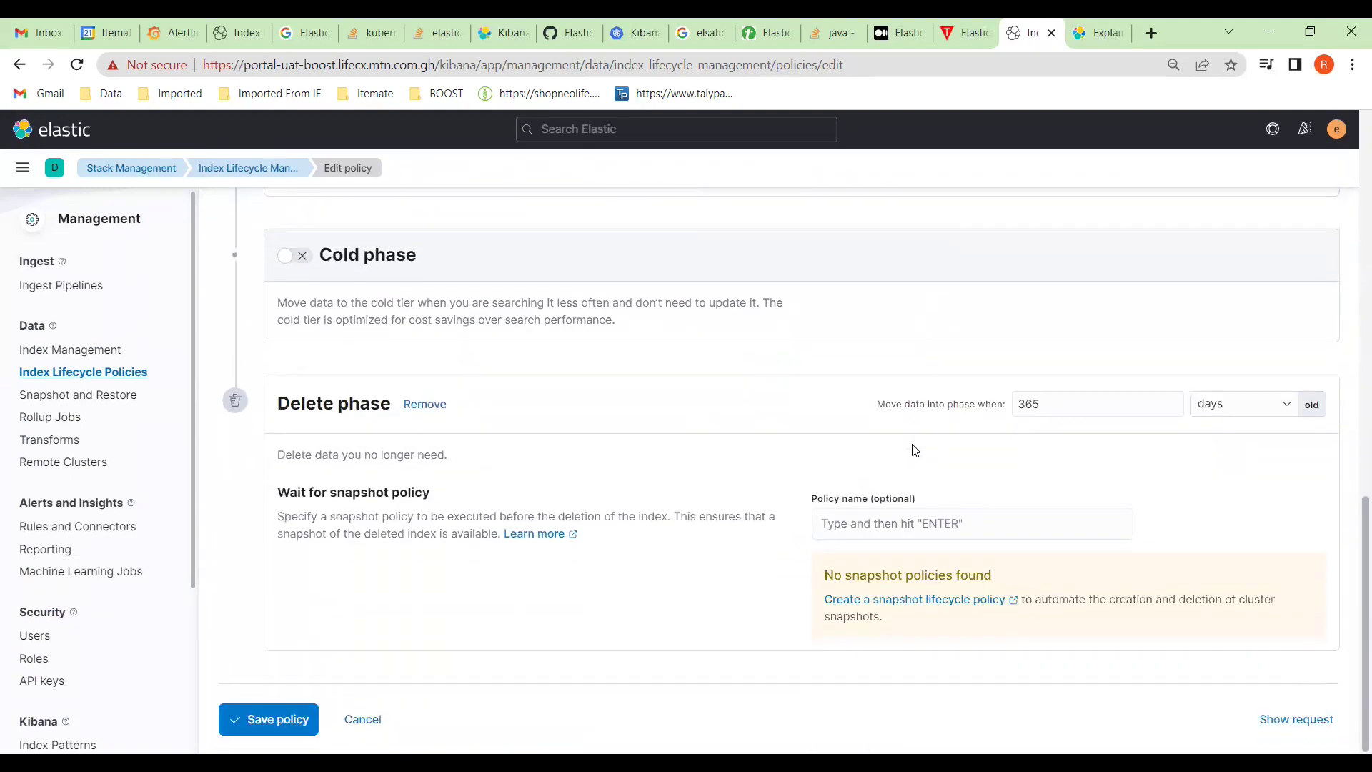
pyautogui.click(1050, 404)
pyautogui.press('BackSpace')
pyautogui.press('BackSpace')
pyautogui.press('BackSpace')
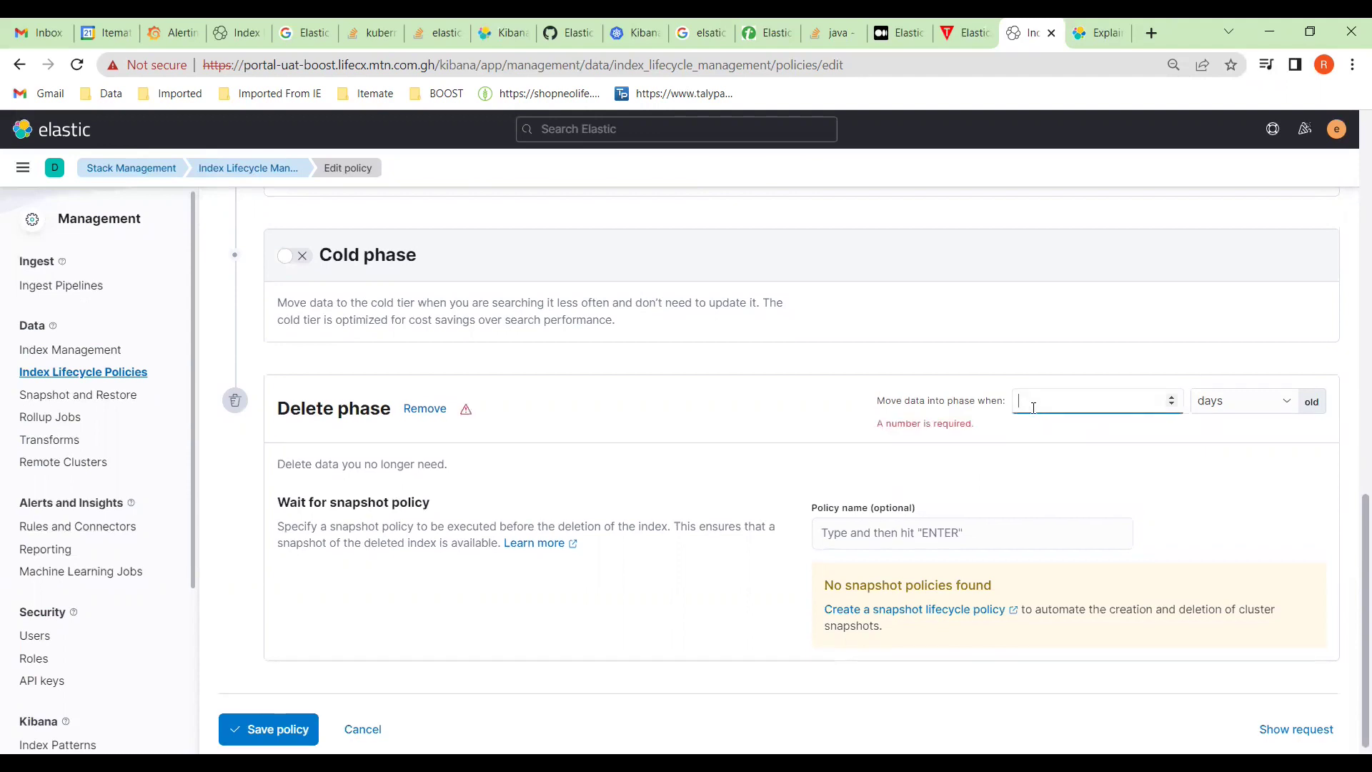
pyautogui.write('60')
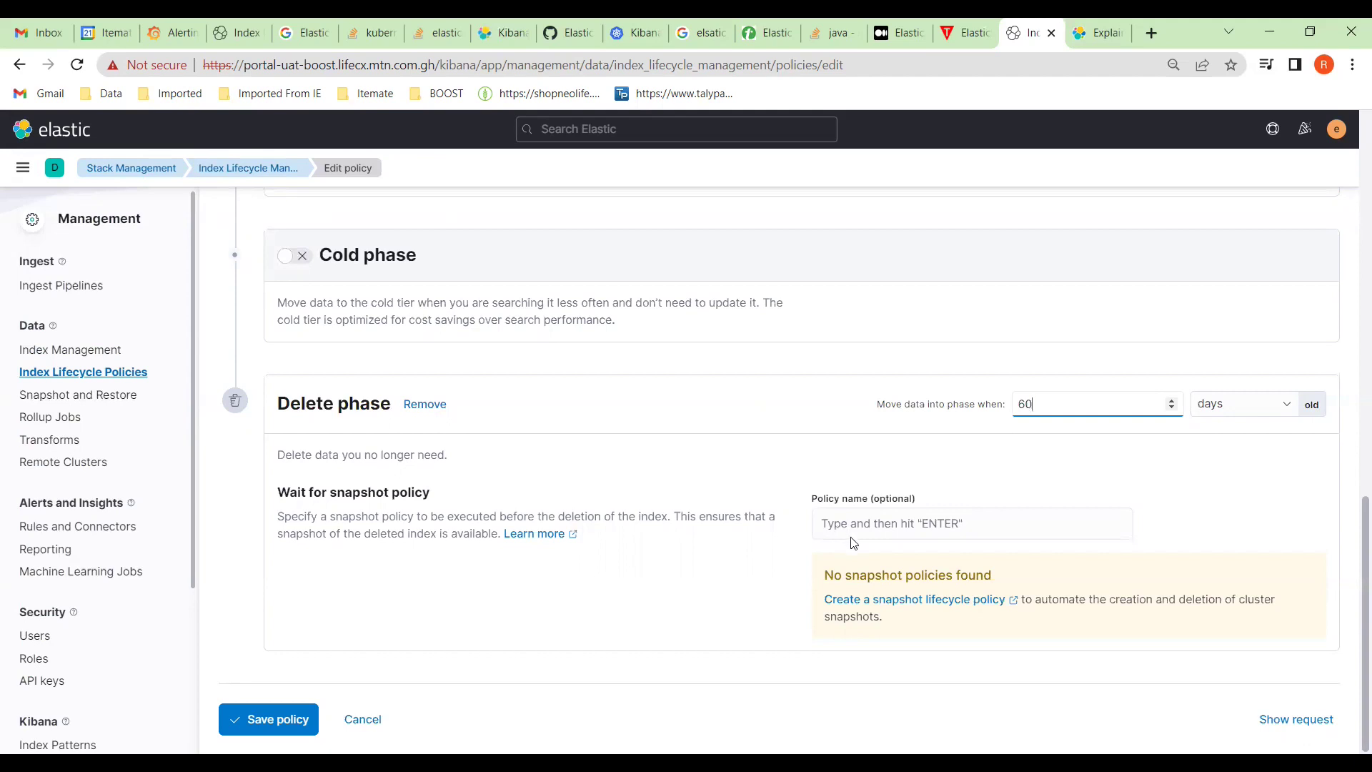
pyautogui.click(266, 723)
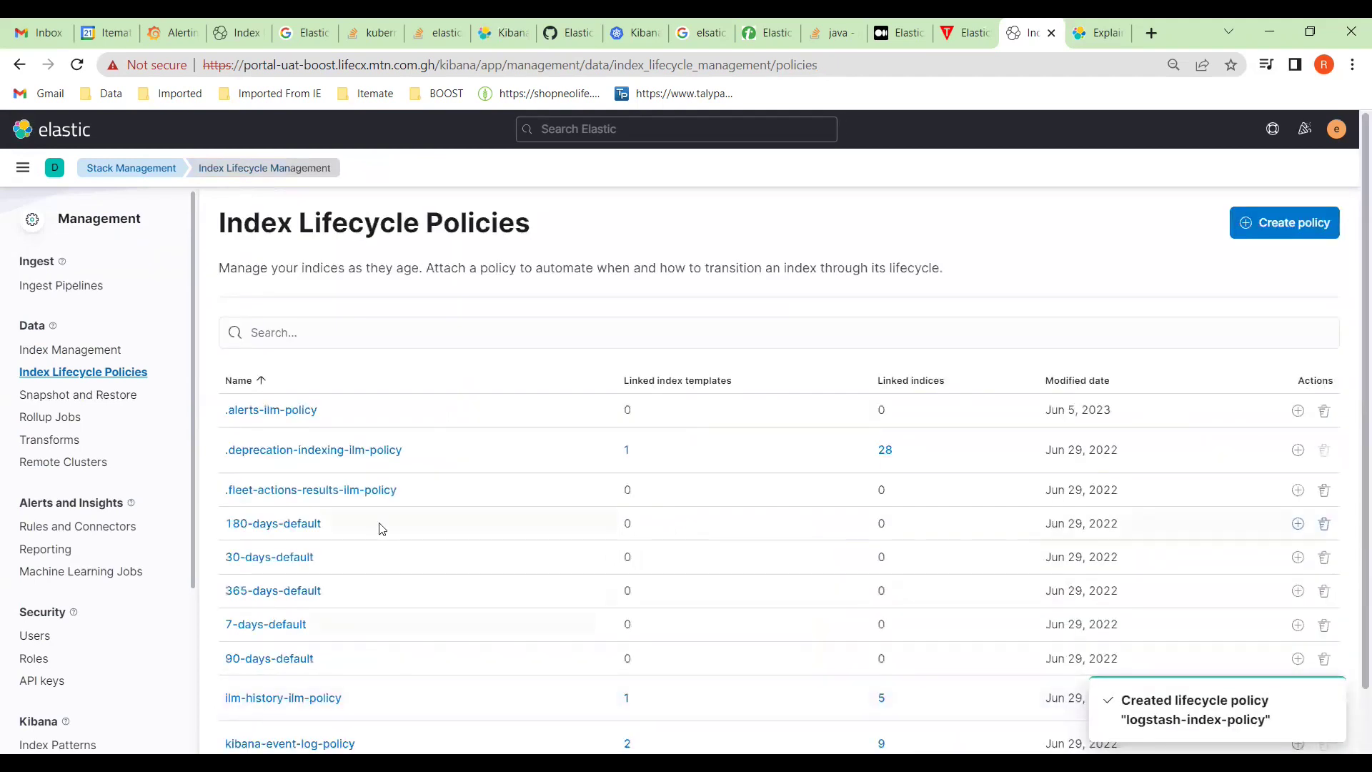
# - Dismiss the notification and check for the new policy on page 2 of the policy list
pyautogui.scroll(-1, 383, 536)
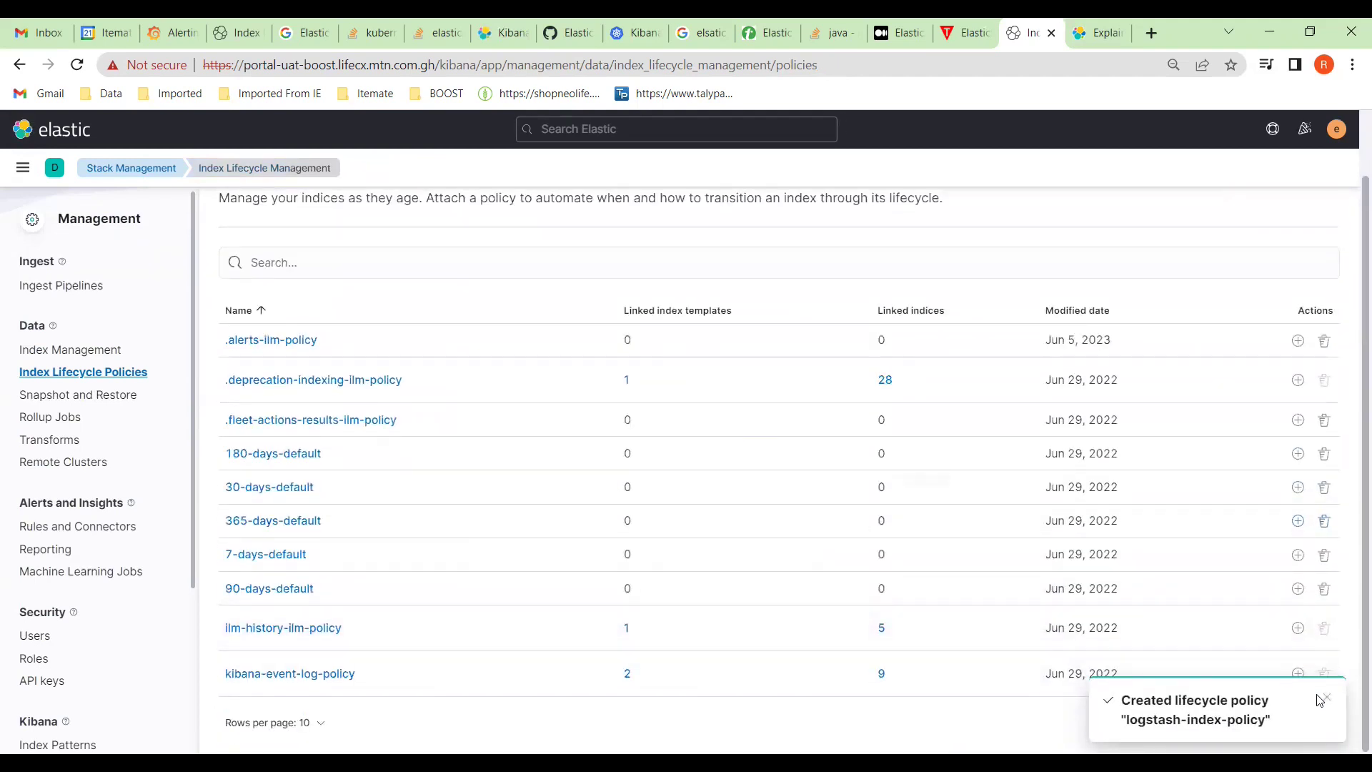
pyautogui.click(1333, 700)
pyautogui.click(1312, 724)
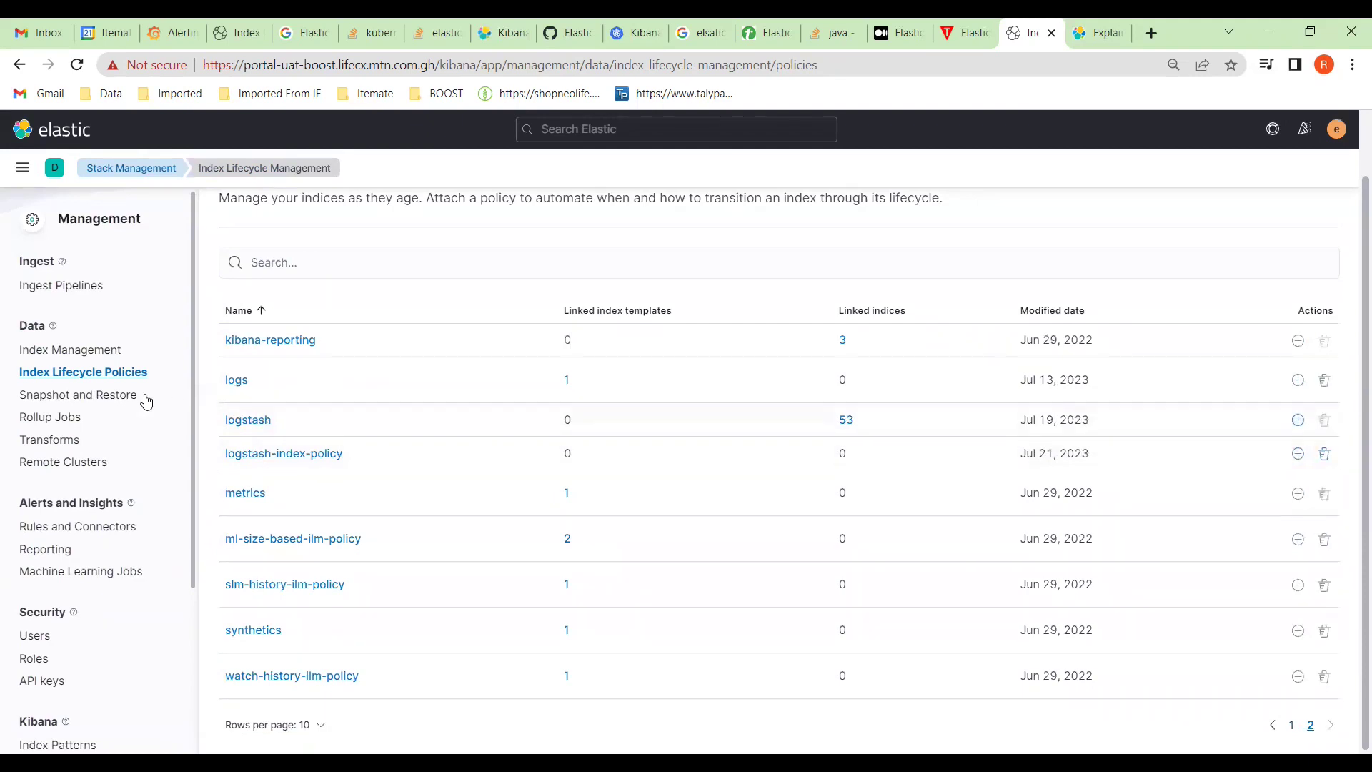
# - Open the index templates list in Index Management
pyautogui.click(95, 353)
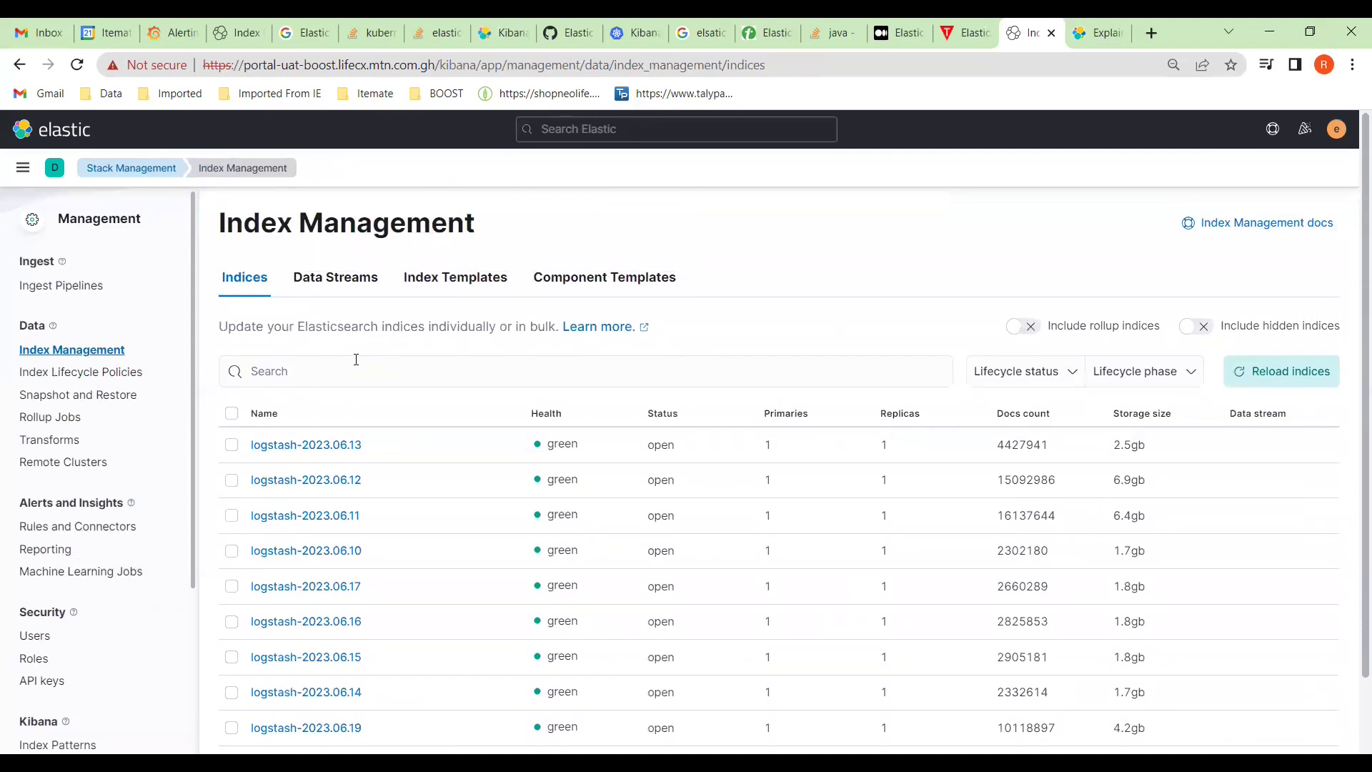
pyautogui.click(459, 283)
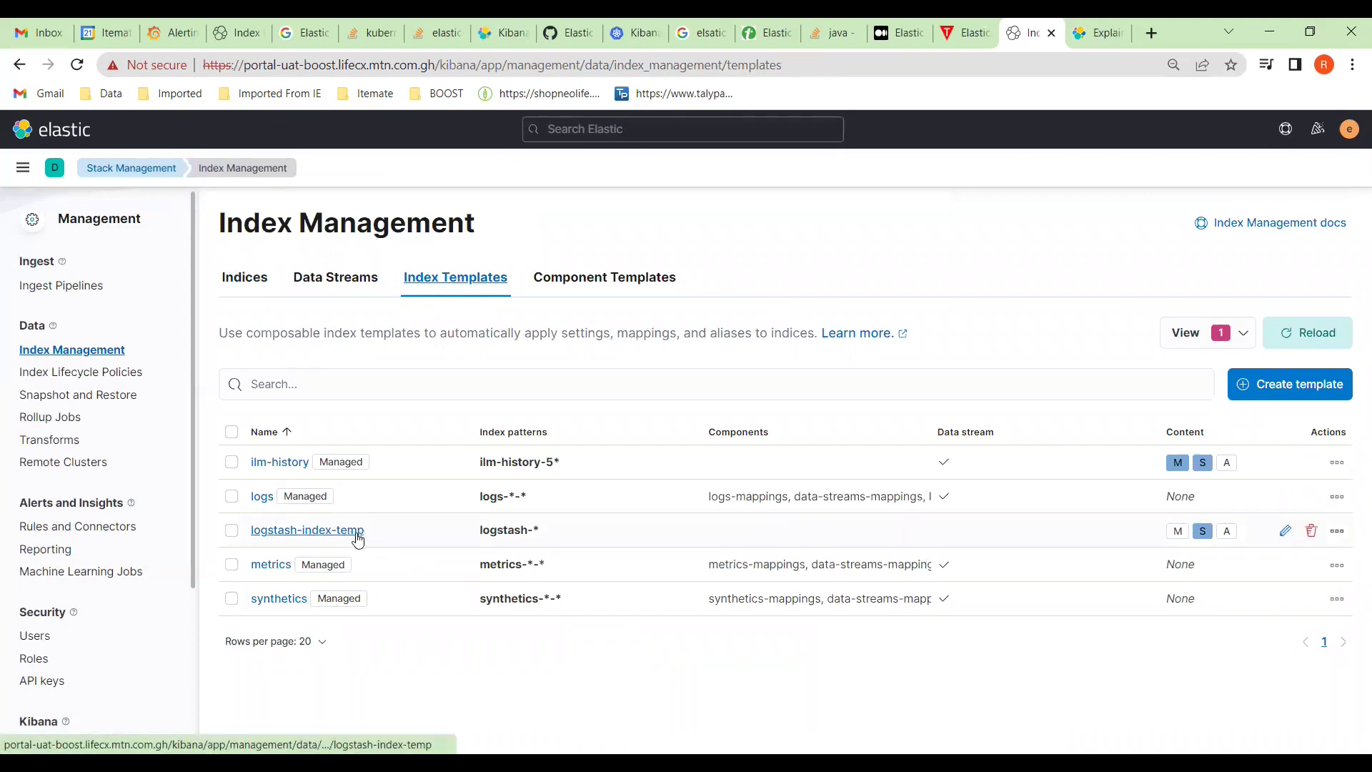
# - Open the logstash-index-temp template for editing and review its logistics settings
pyautogui.click(318, 532)
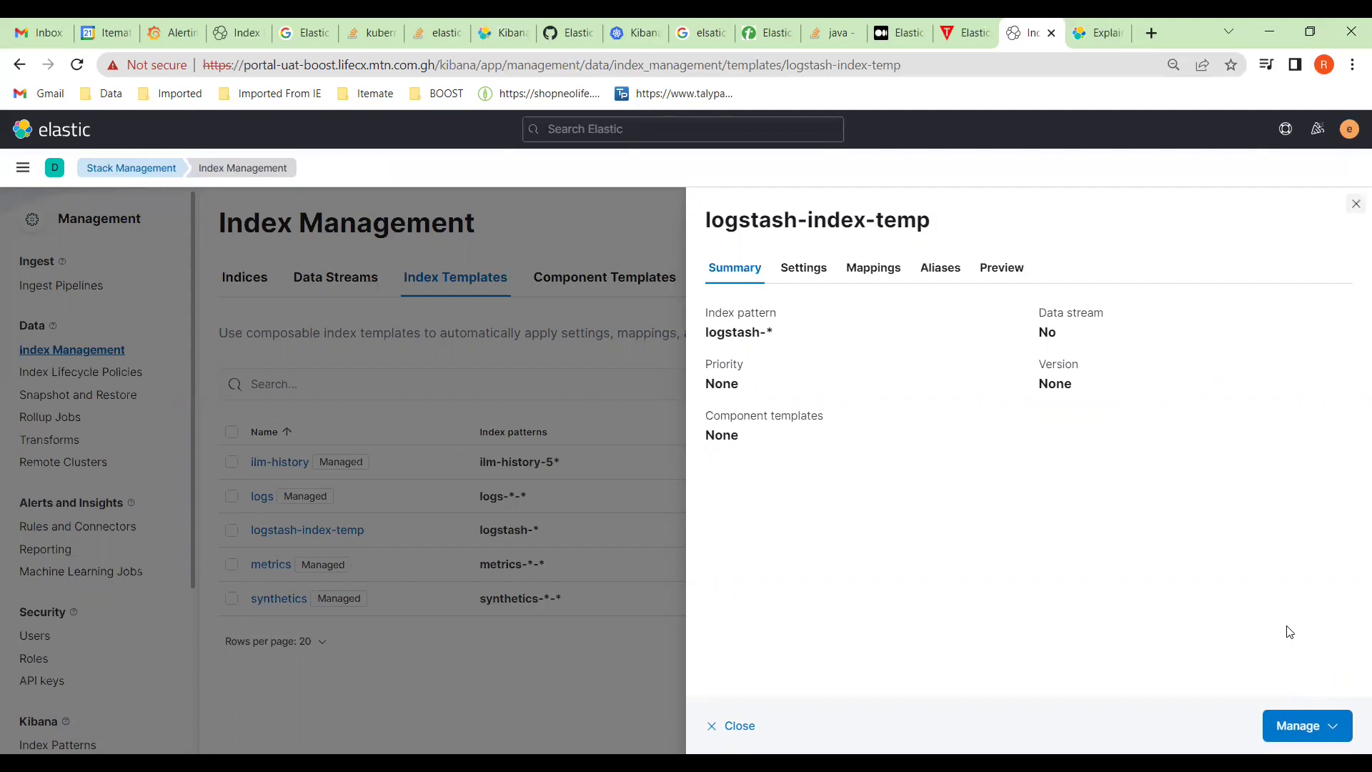
pyautogui.click(1298, 726)
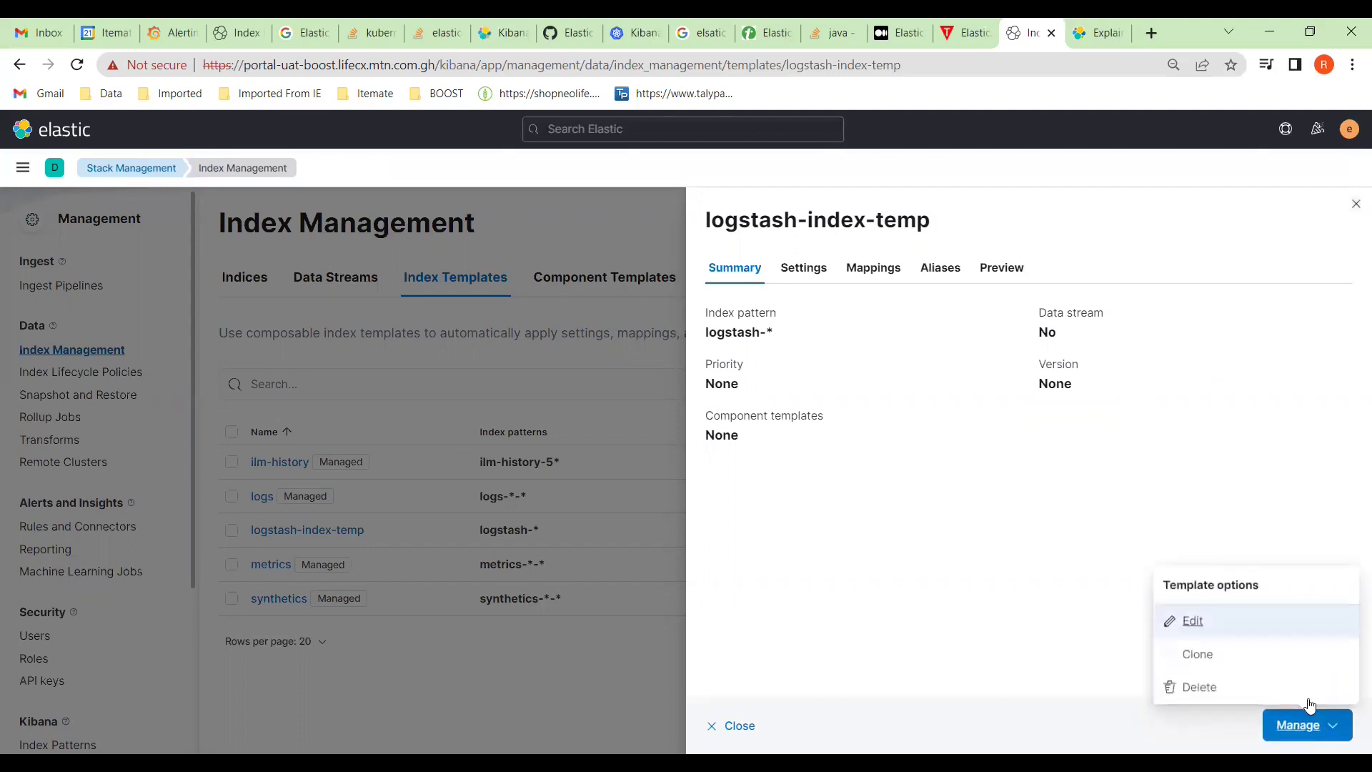
pyautogui.click(1193, 622)
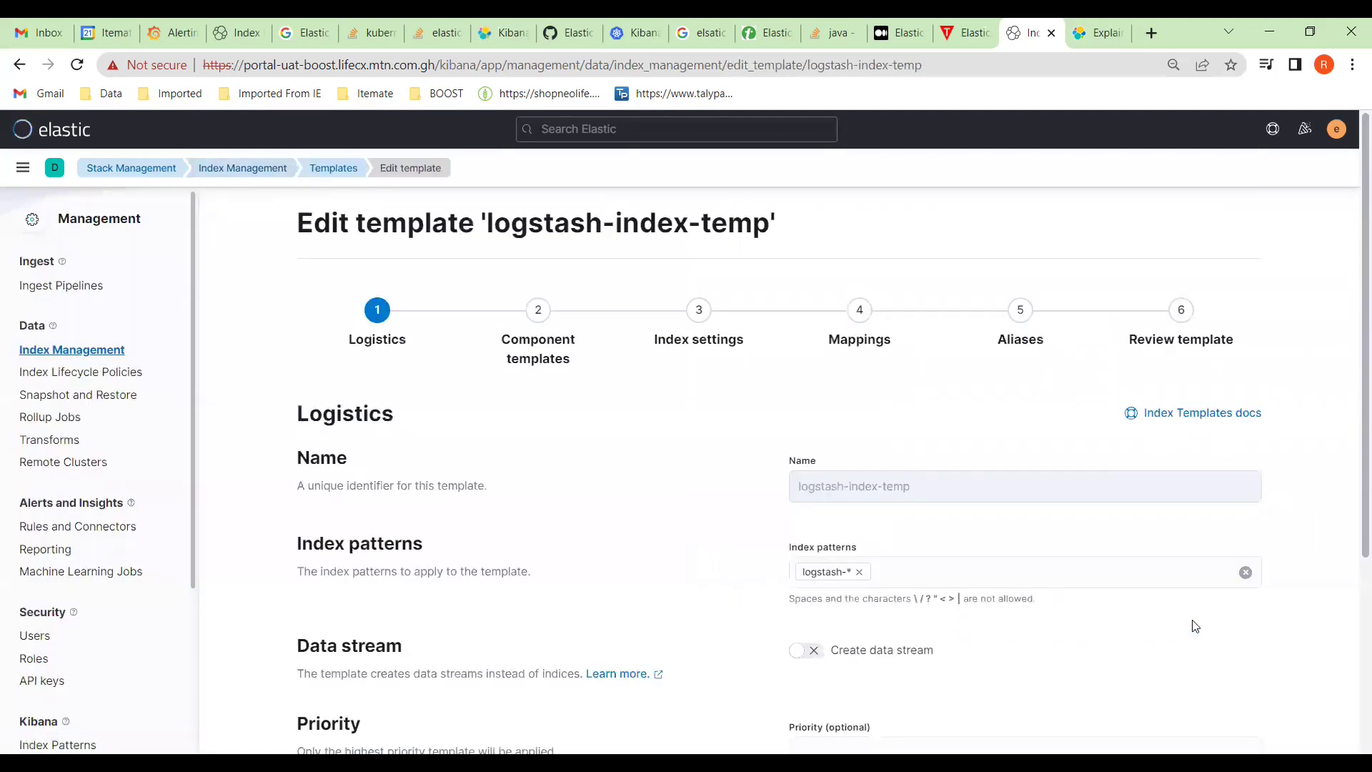
pyautogui.scroll(-4, 711, 414)
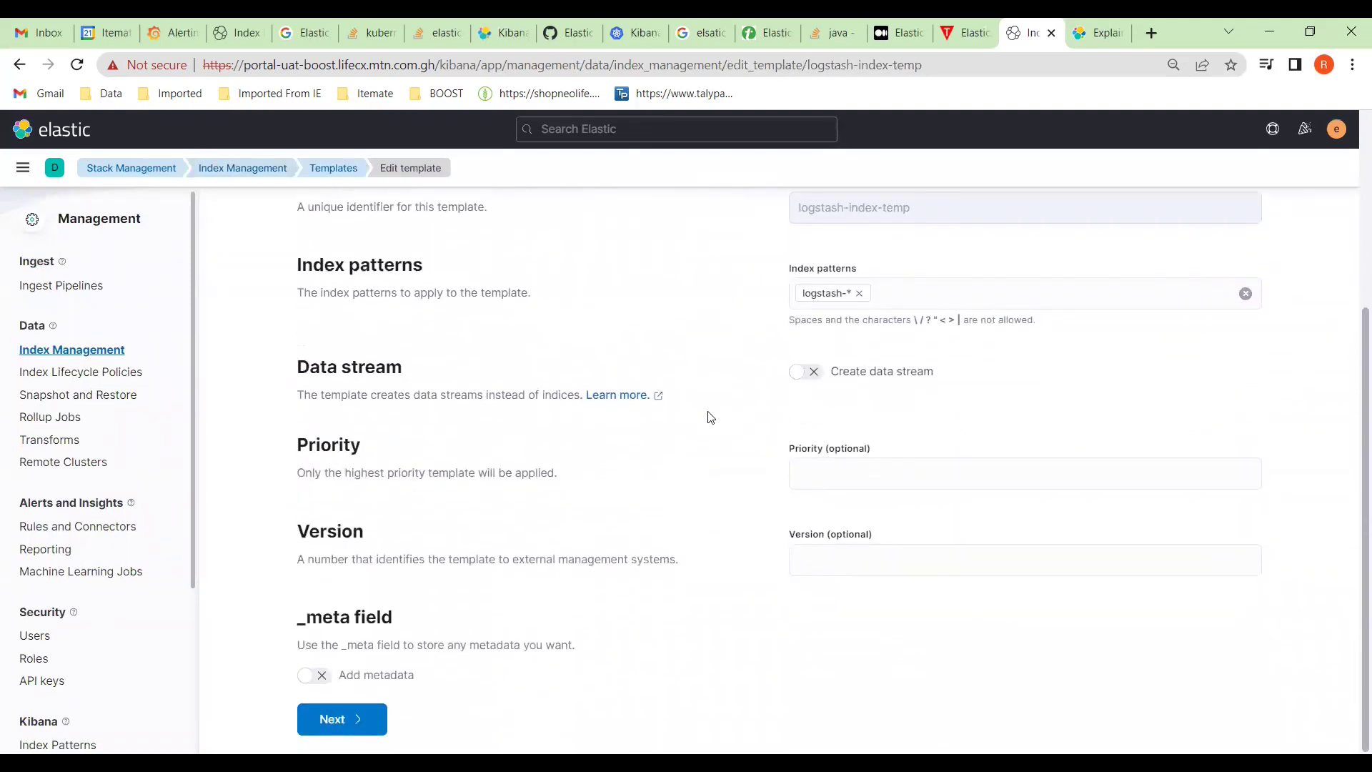
pyautogui.scroll(3, 711, 416)
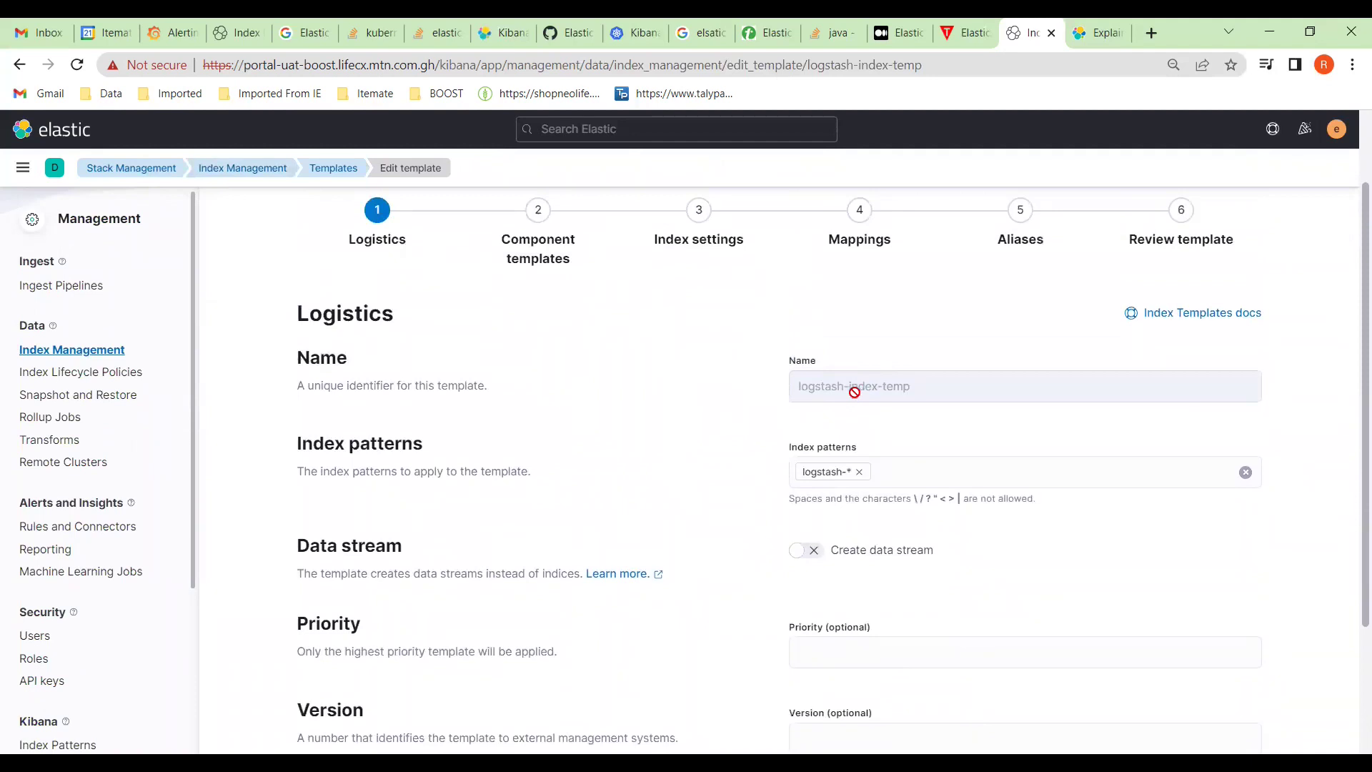
pyautogui.scroll(1, 854, 392)
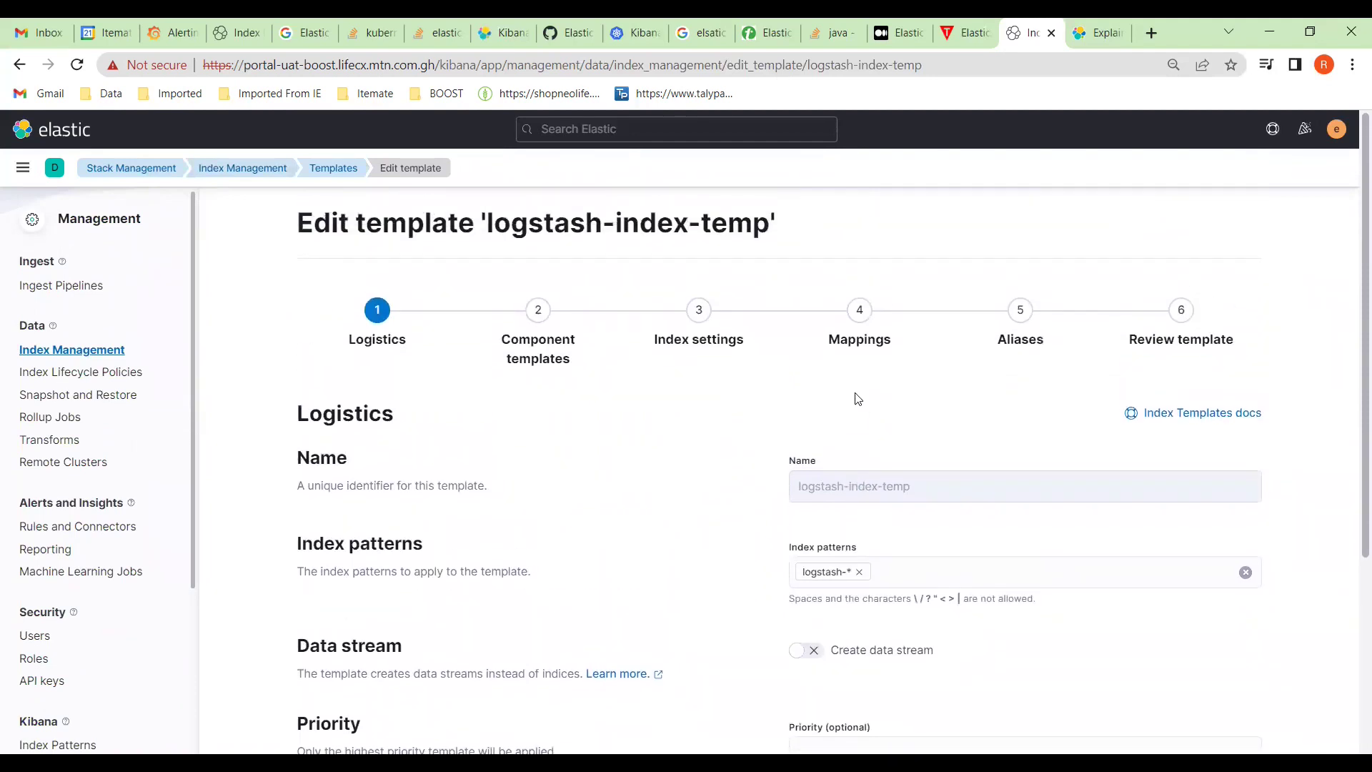
pyautogui.scroll(-1, 898, 486)
pyautogui.scroll(-2, 898, 486)
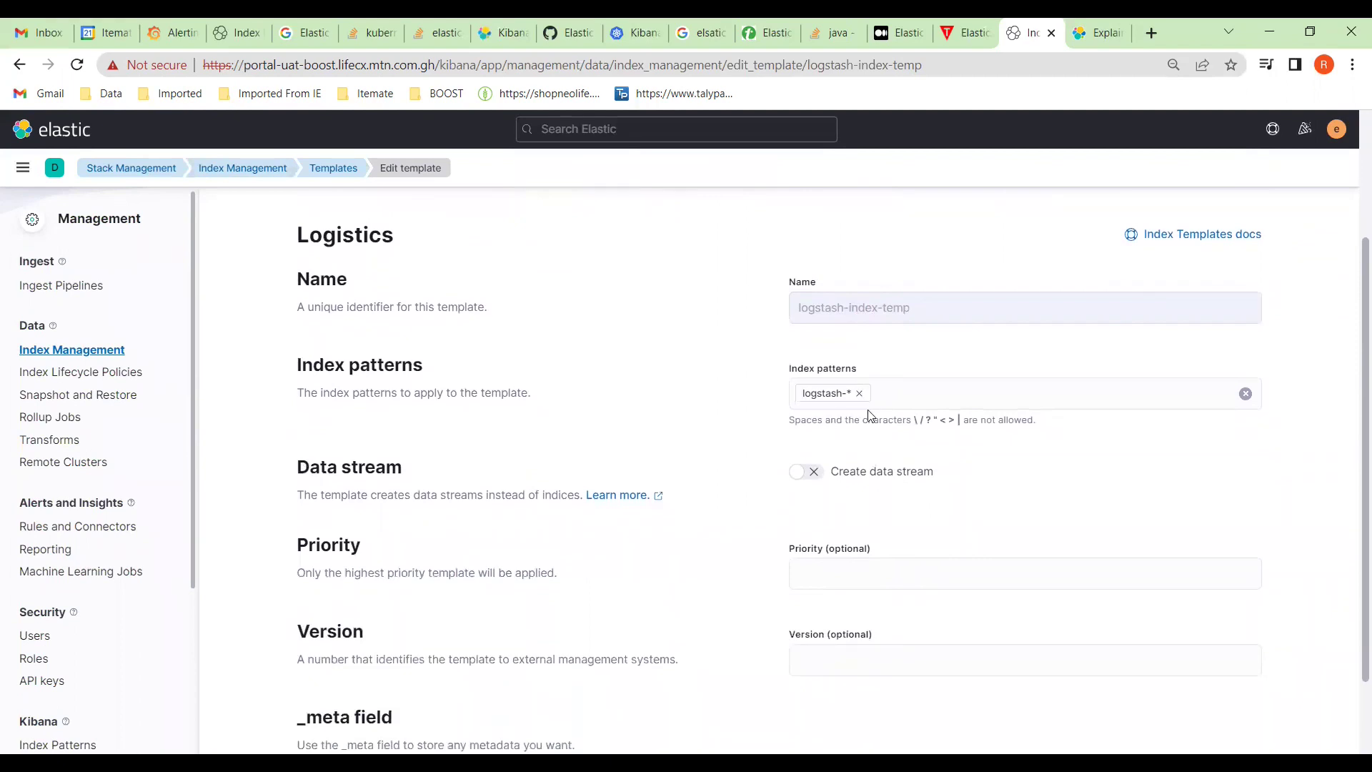
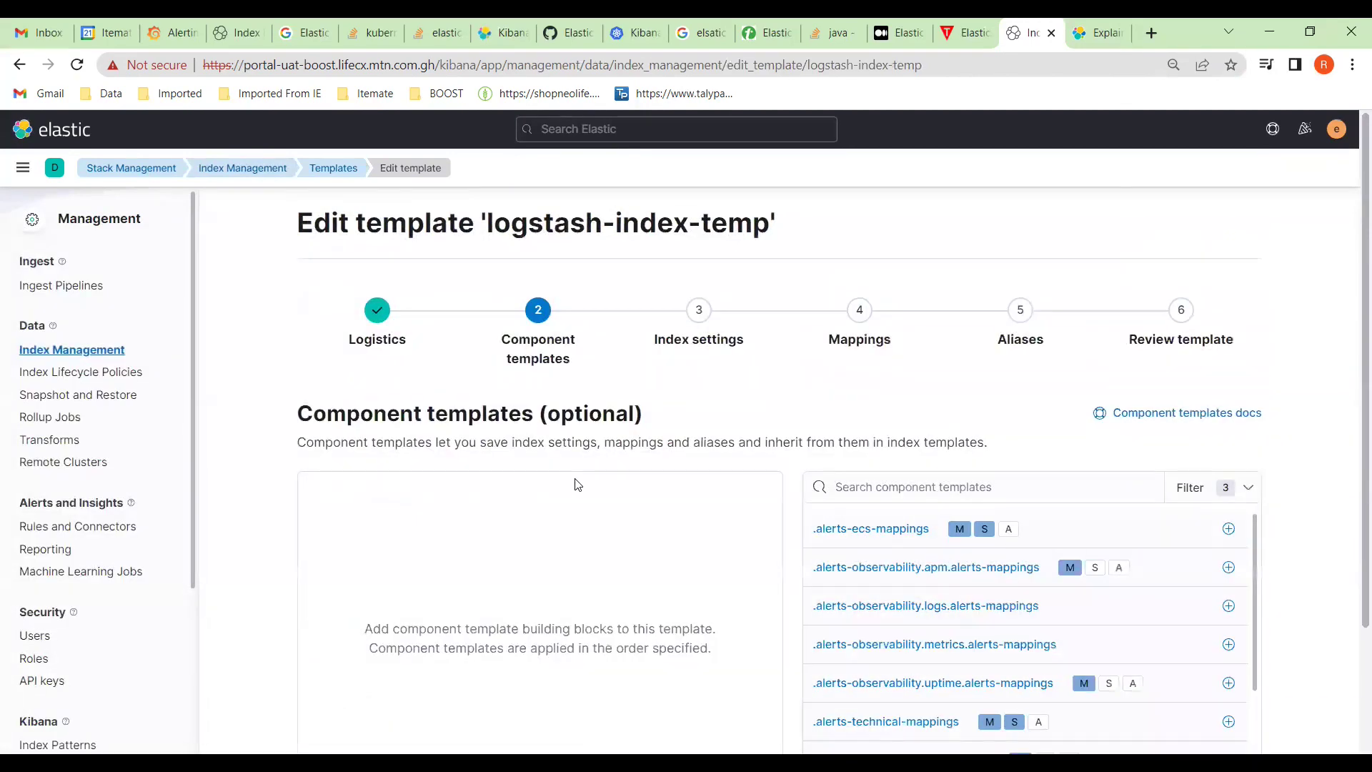
# - Look through the available component templates and proceed to the index settings of logstash-index-temp
pyautogui.scroll(1, 577, 482)
pyautogui.scroll(-1, 577, 486)
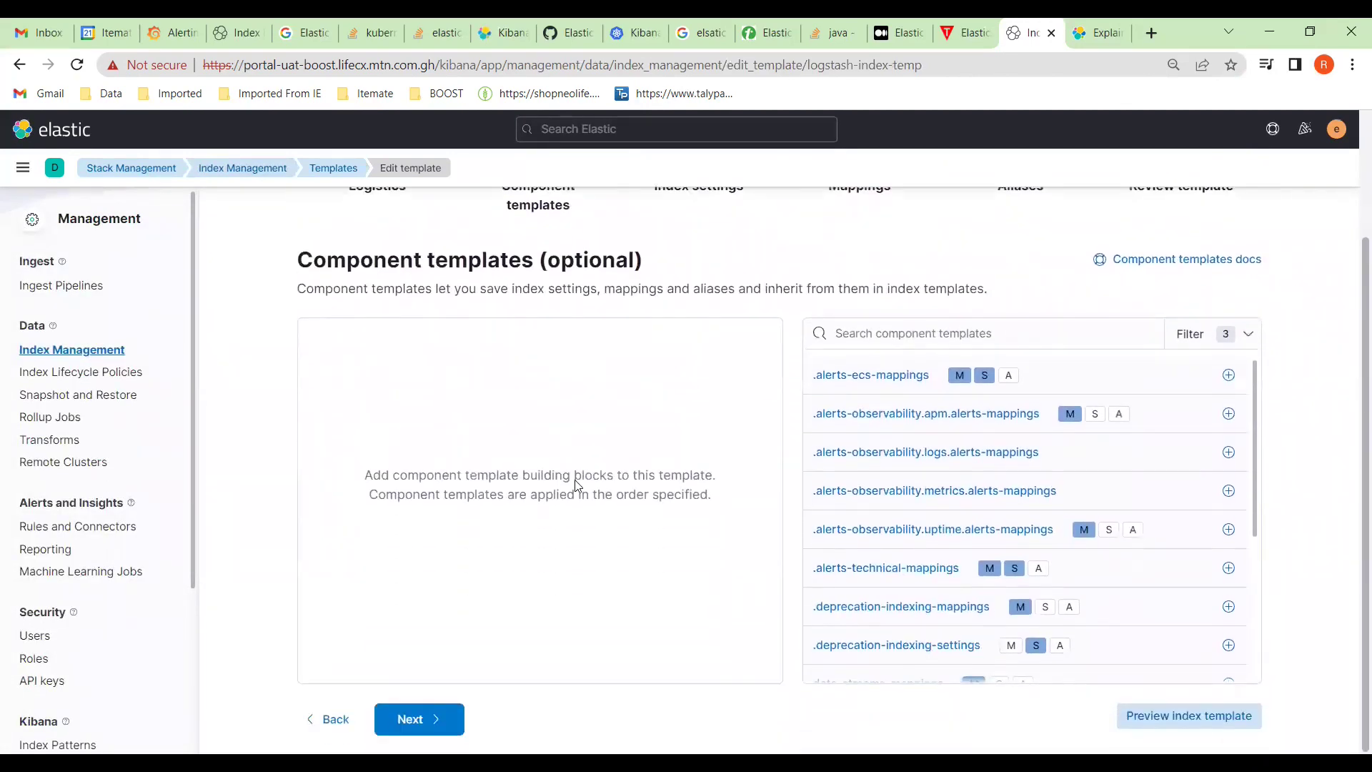
pyautogui.scroll(-3, 907, 448)
pyautogui.scroll(-1, 905, 450)
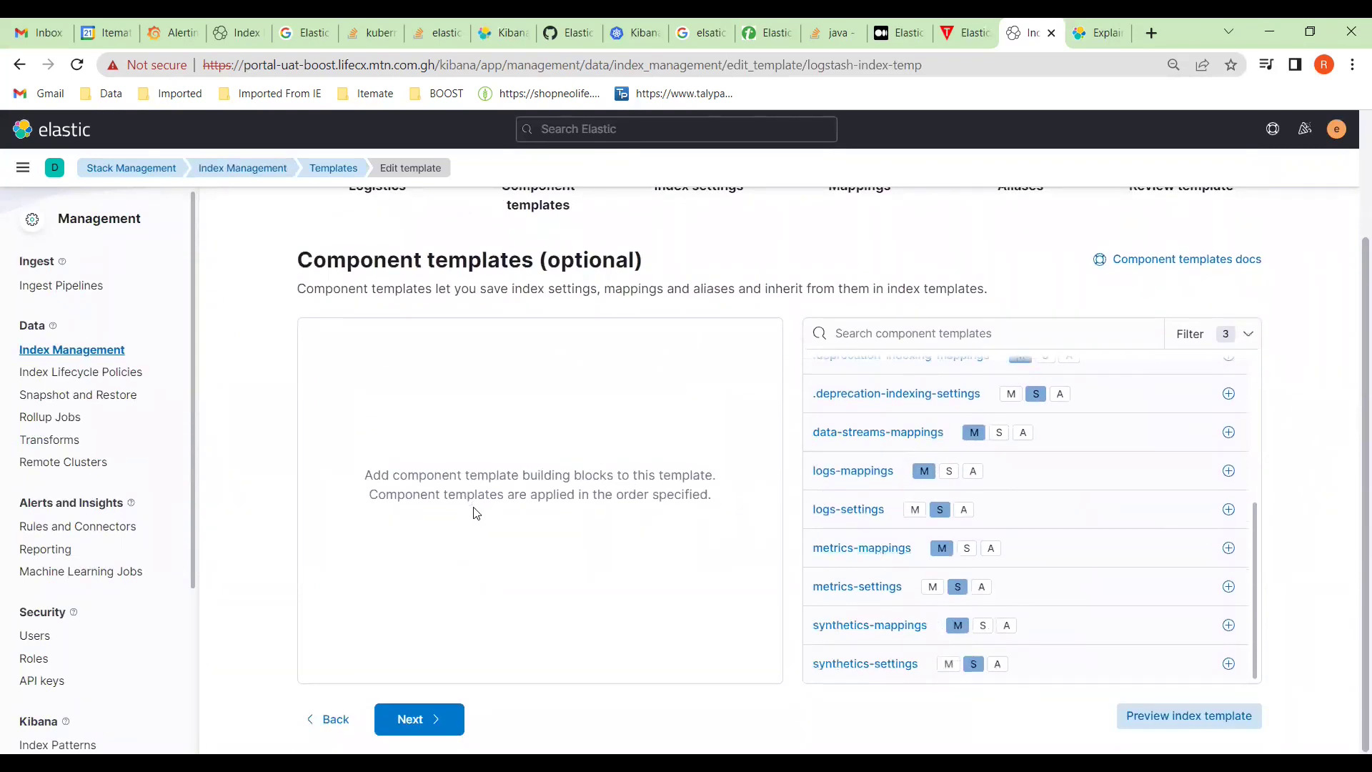
pyautogui.click(409, 720)
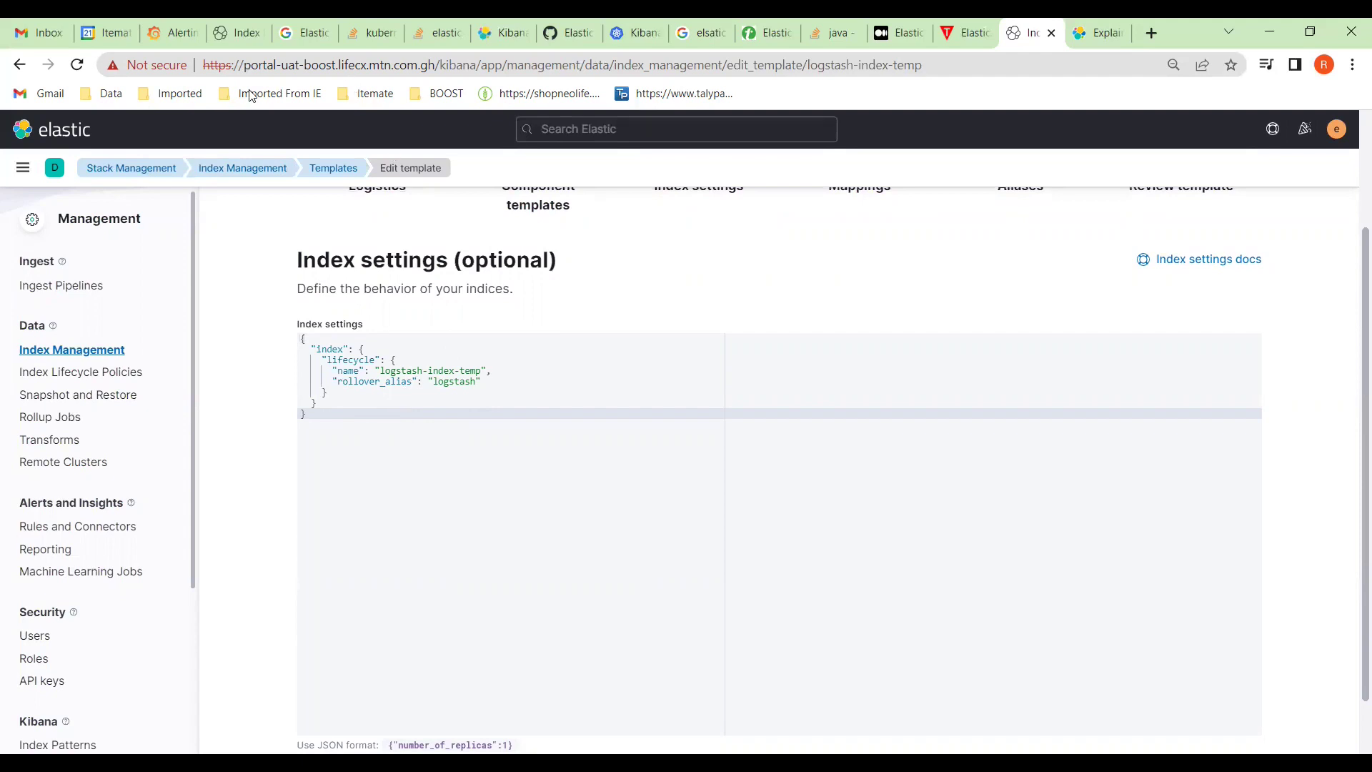
# - Switch to the mtn.bj Kibana environment and open its logstash-index-temp index template for editing
pyautogui.click(237, 41)
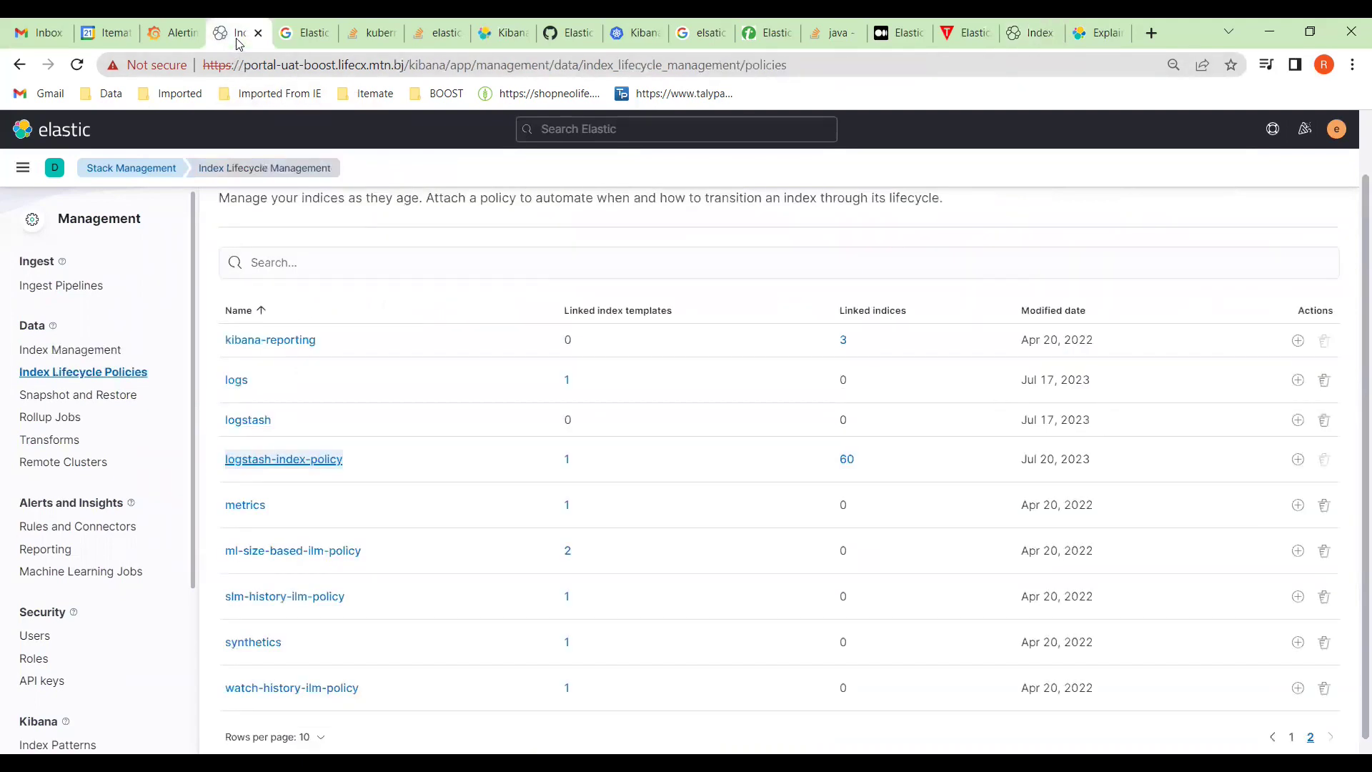
pyautogui.click(84, 351)
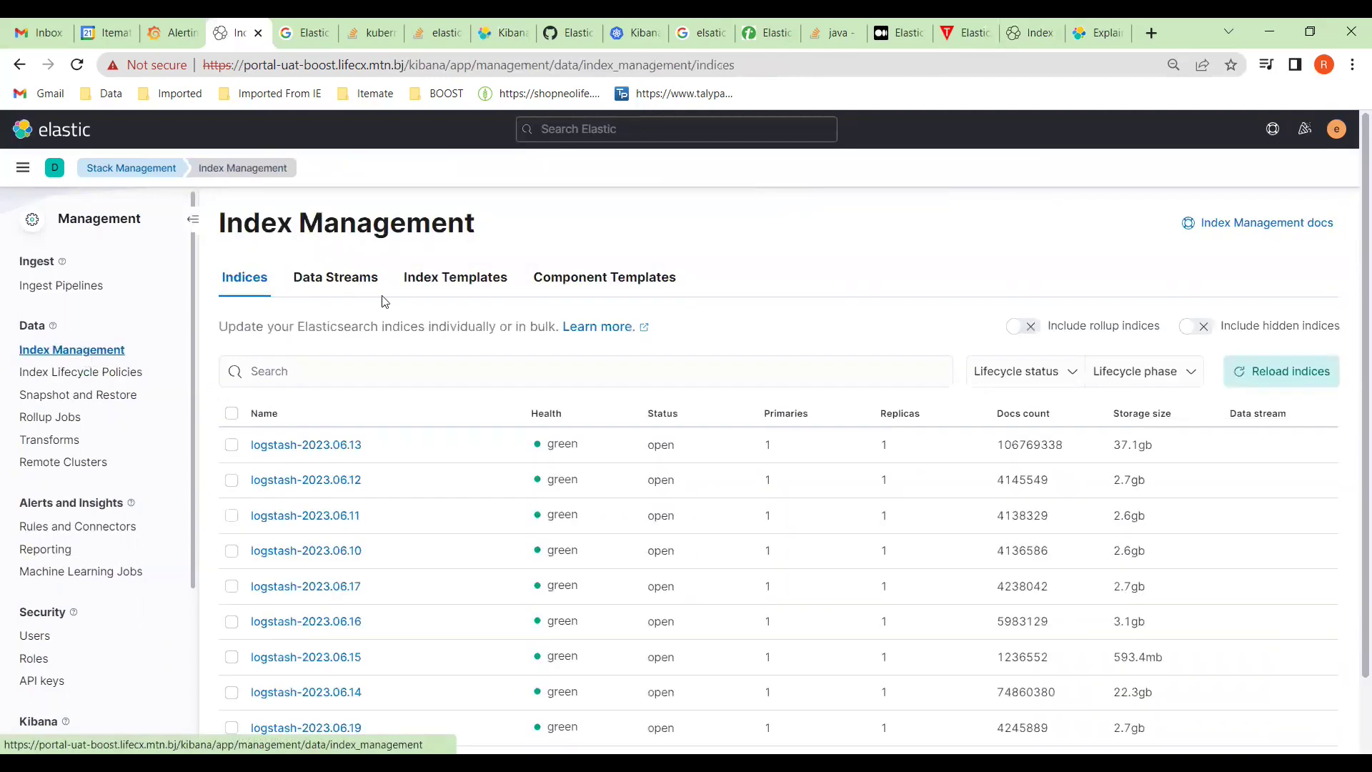
pyautogui.click(472, 282)
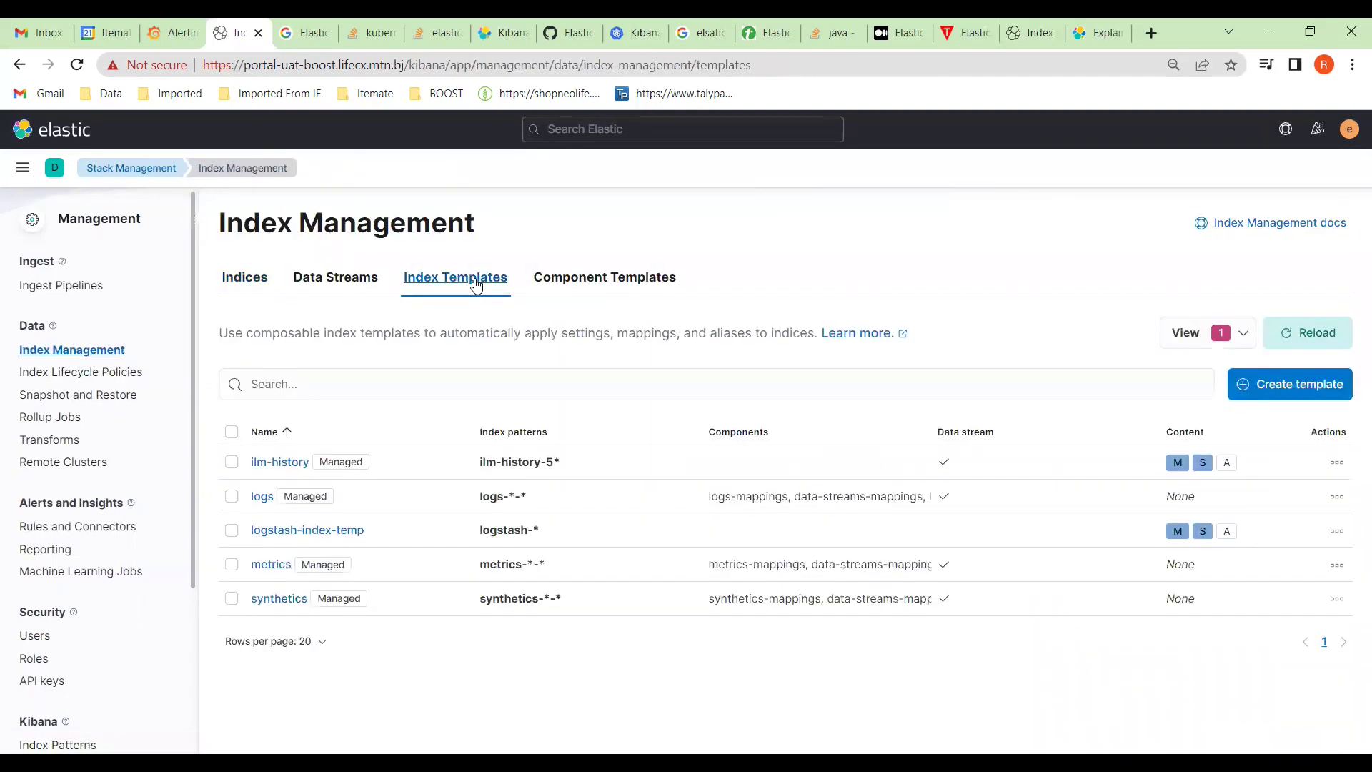
pyautogui.click(318, 533)
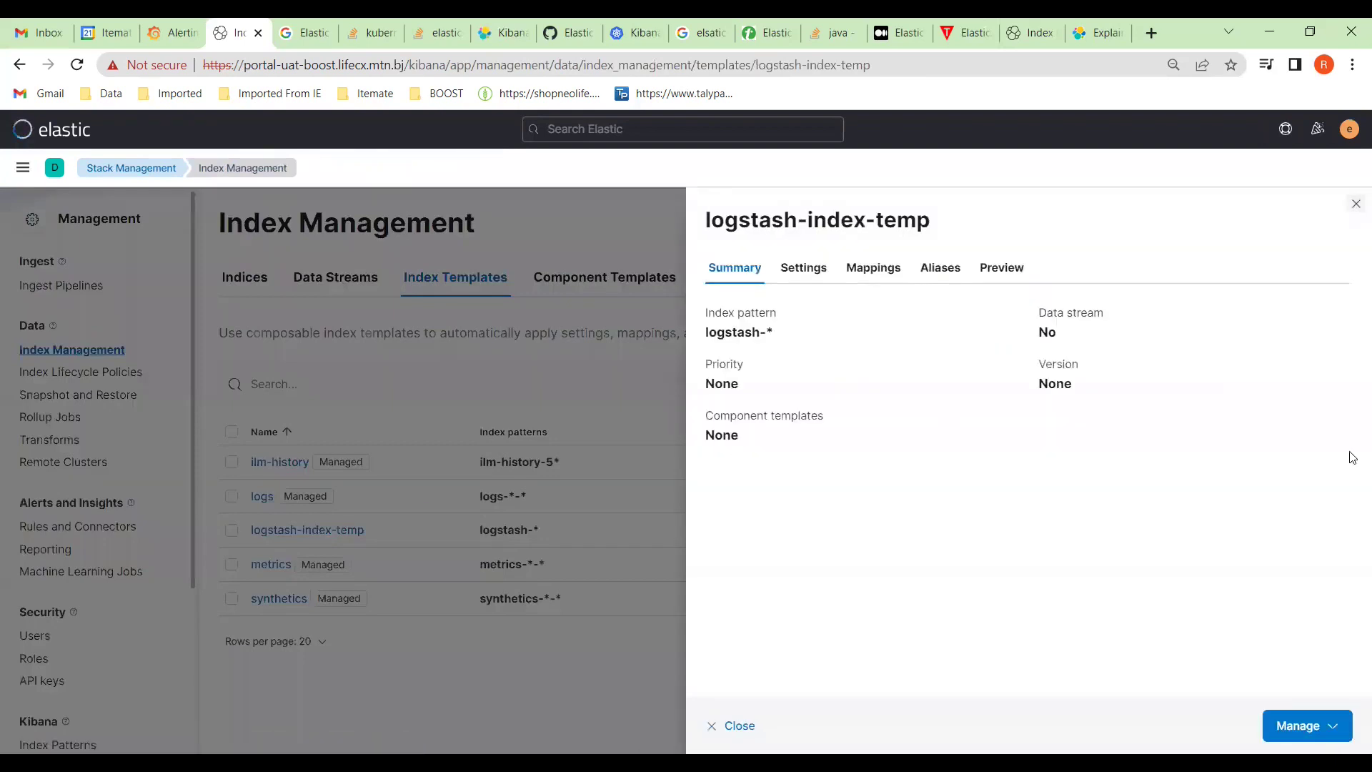
pyautogui.click(1327, 726)
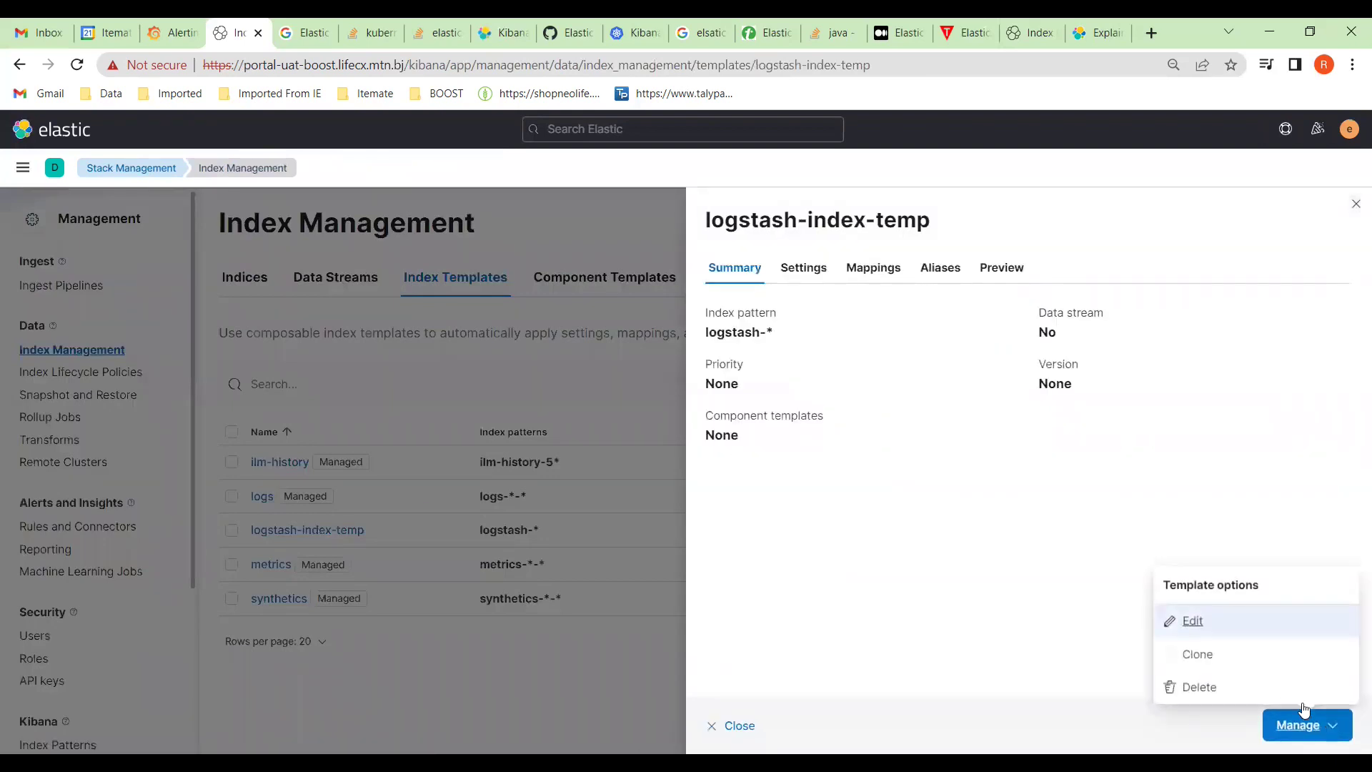
pyautogui.click(1207, 621)
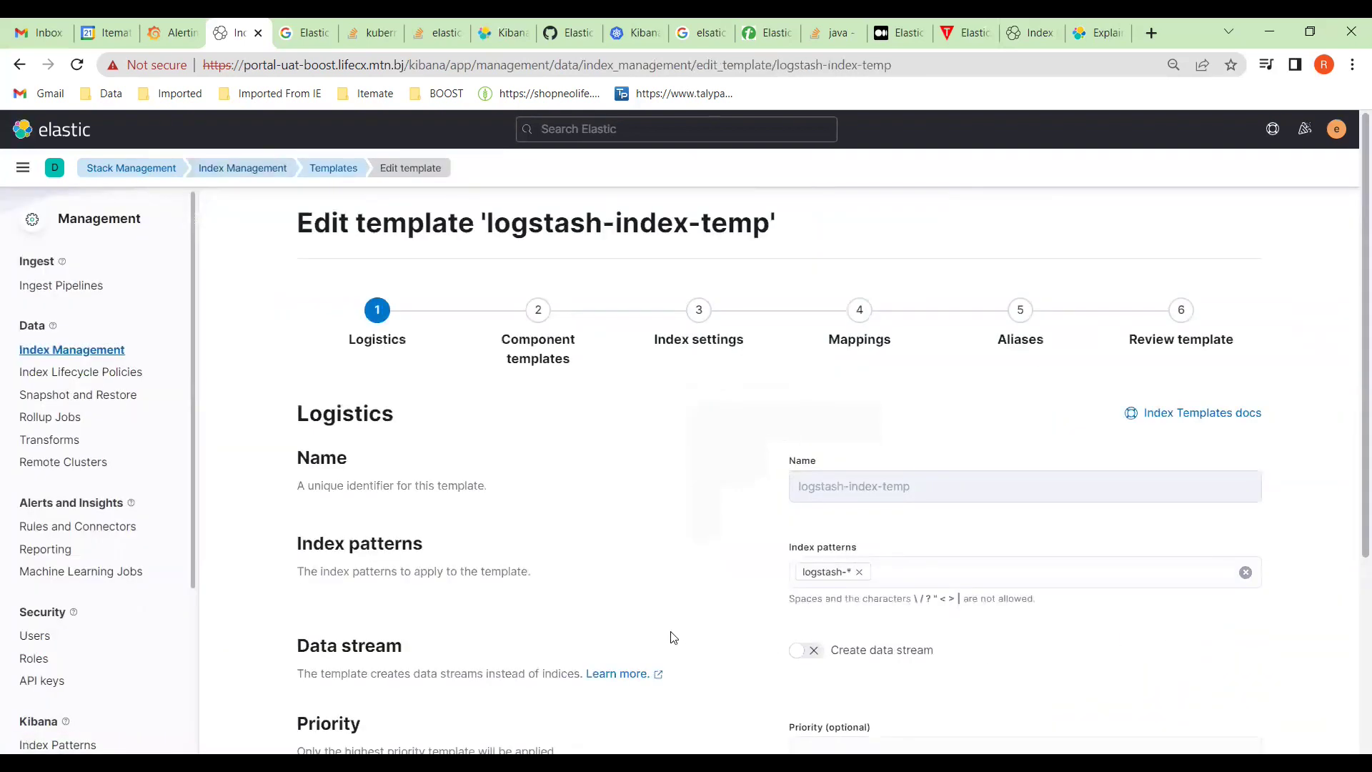
# - Advance past logistics and component templates to the index settings of the mtn.bj reference template
pyautogui.scroll(-3, 672, 613)
pyautogui.click(358, 726)
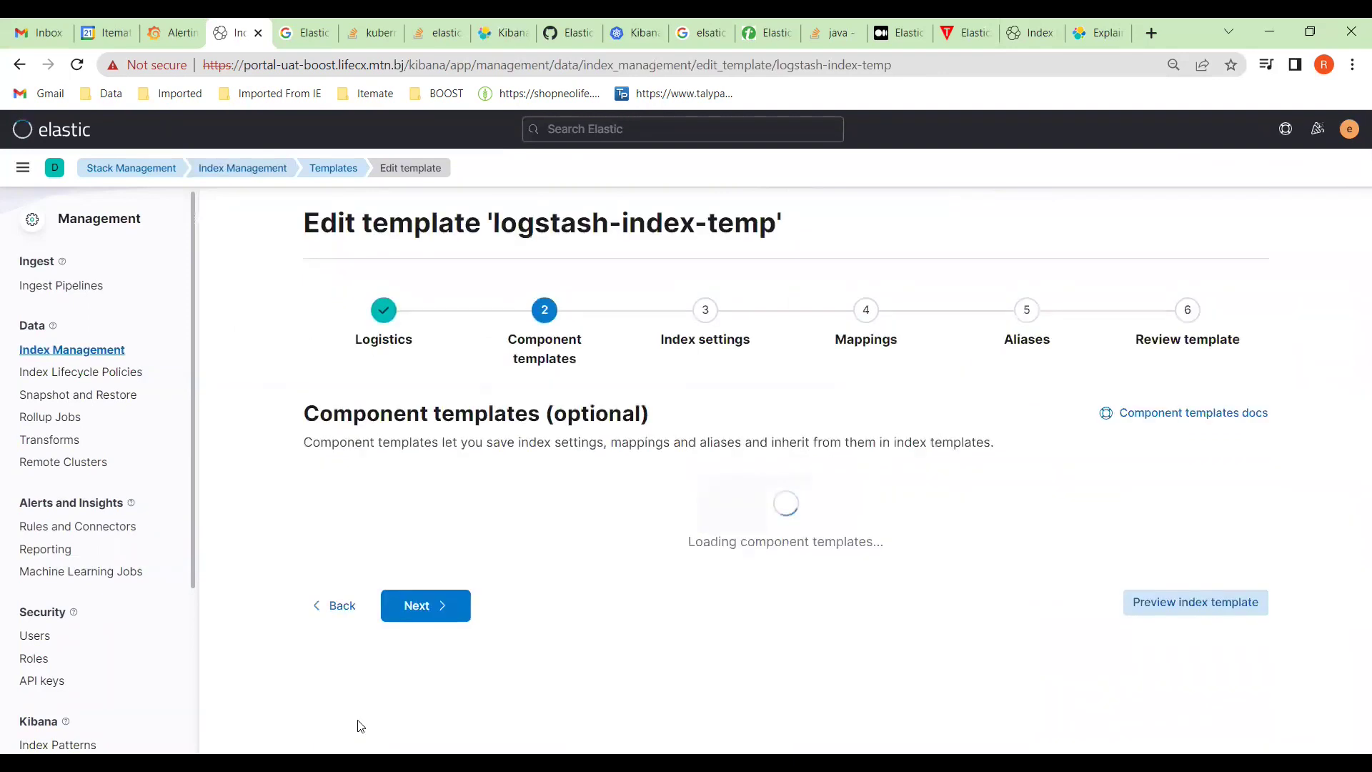
pyautogui.scroll(-3, 403, 651)
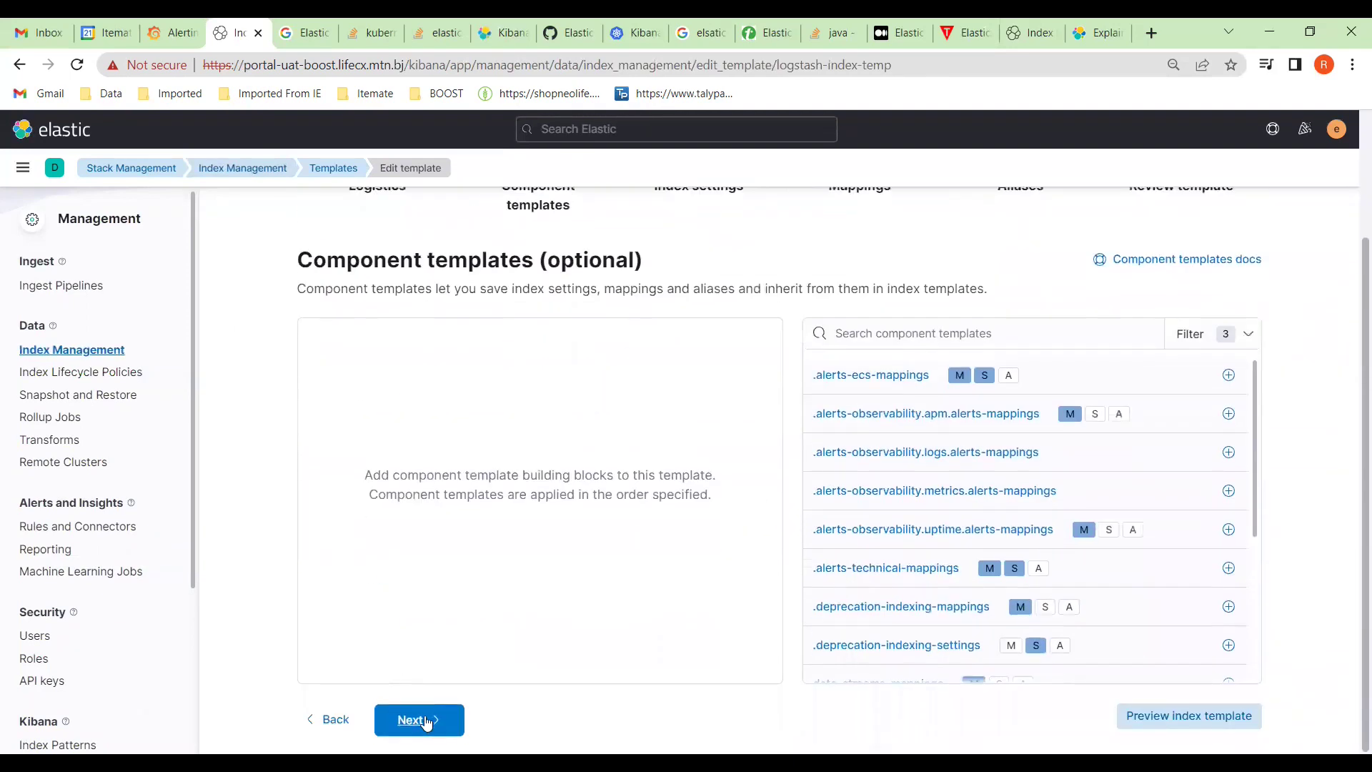
pyautogui.click(422, 721)
pyautogui.scroll(-2, 471, 672)
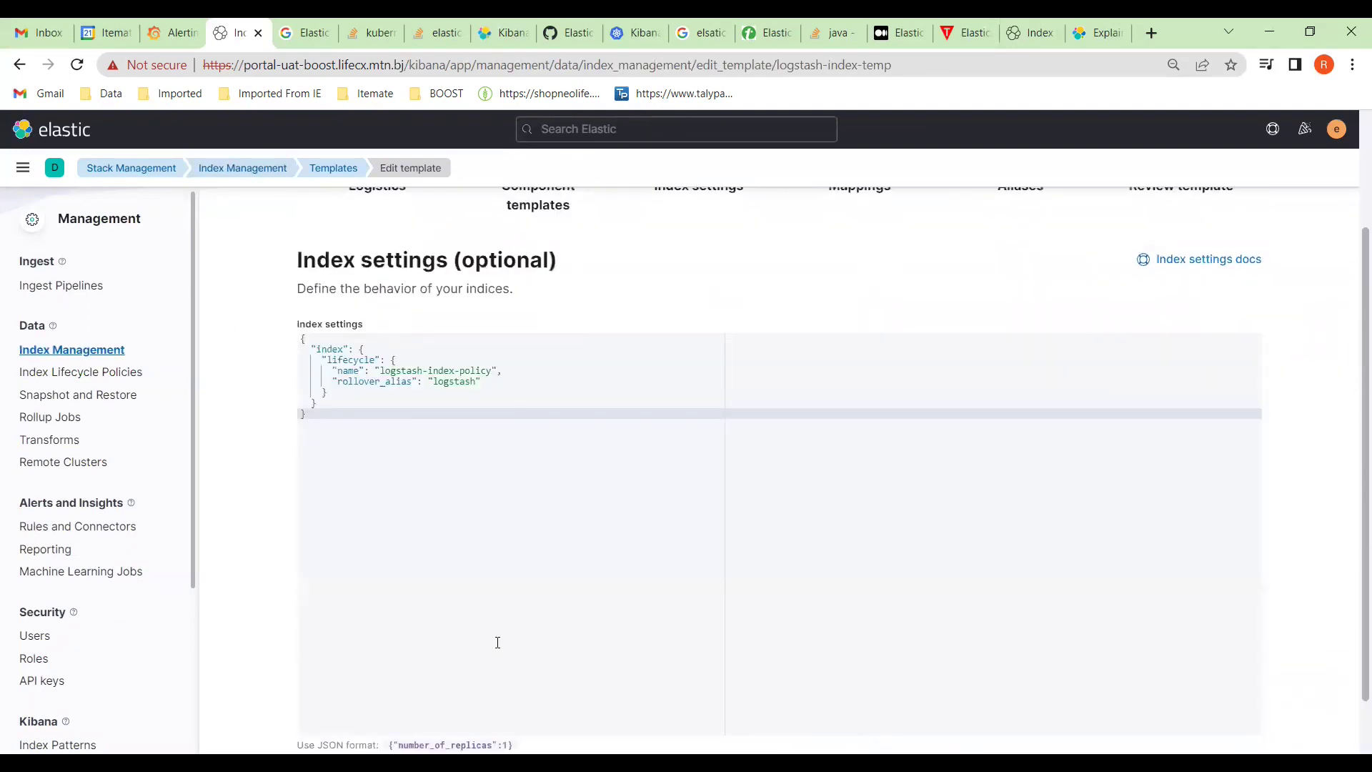
pyautogui.scroll(2, 497, 642)
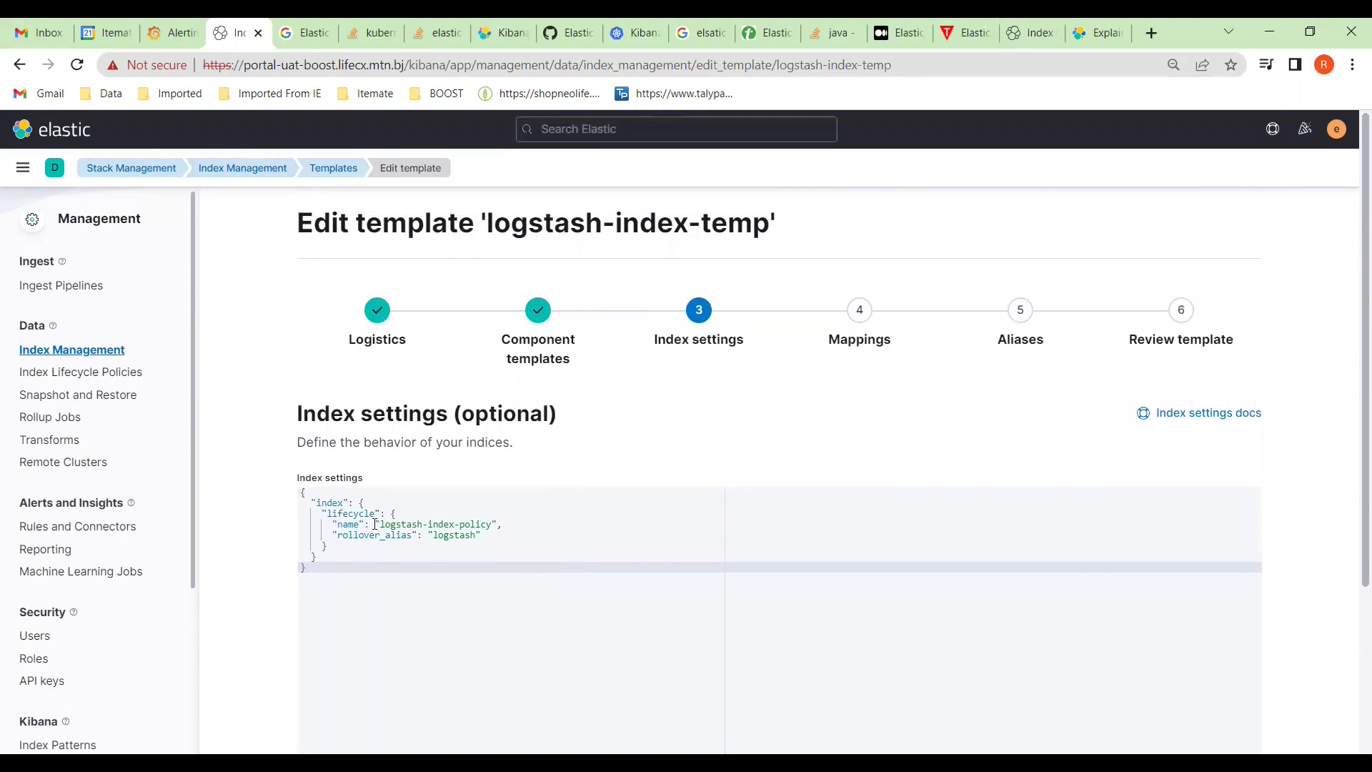
# - Copy the quoted lifecycle policy name "logstash-index-policy" from the reference template's index settings
pyautogui.moveTo(374, 524); pyautogui.dragTo(500, 524)
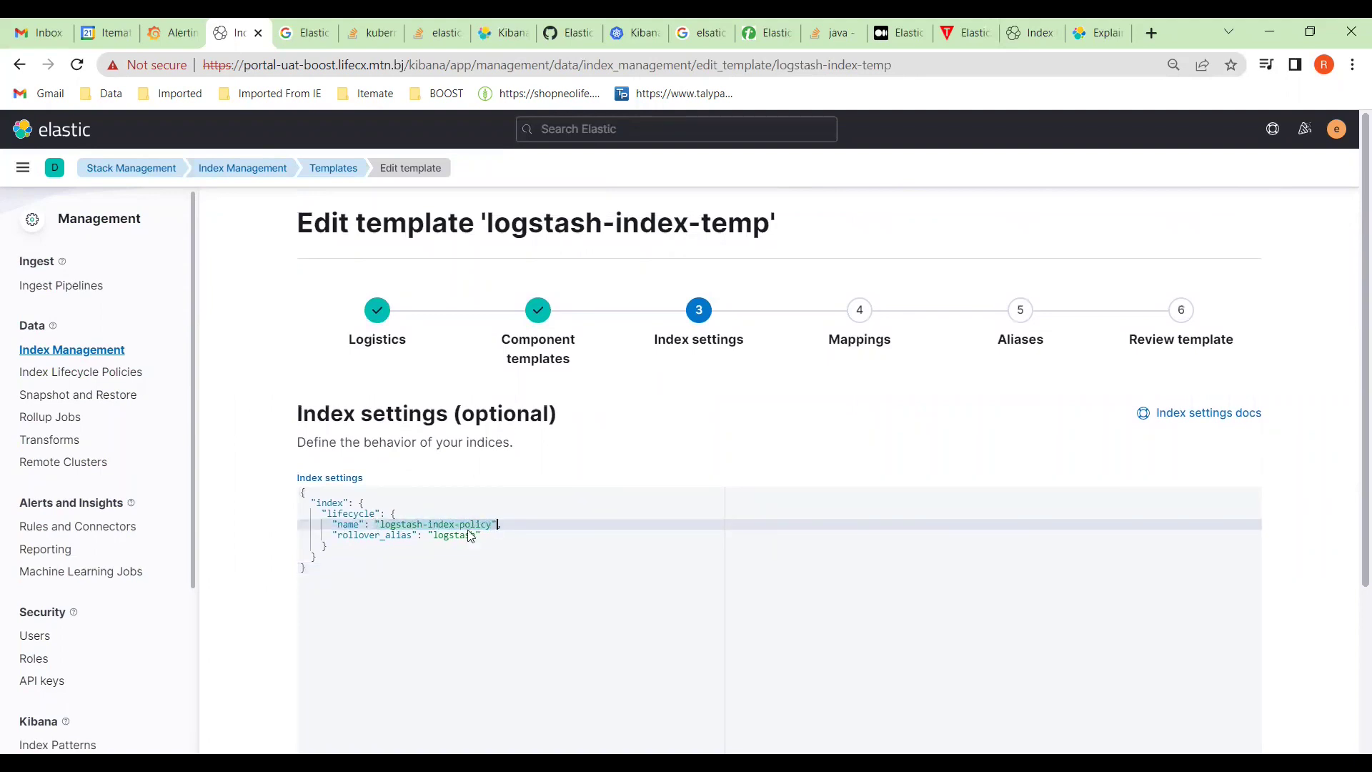
pyautogui.rightClick(469, 530)
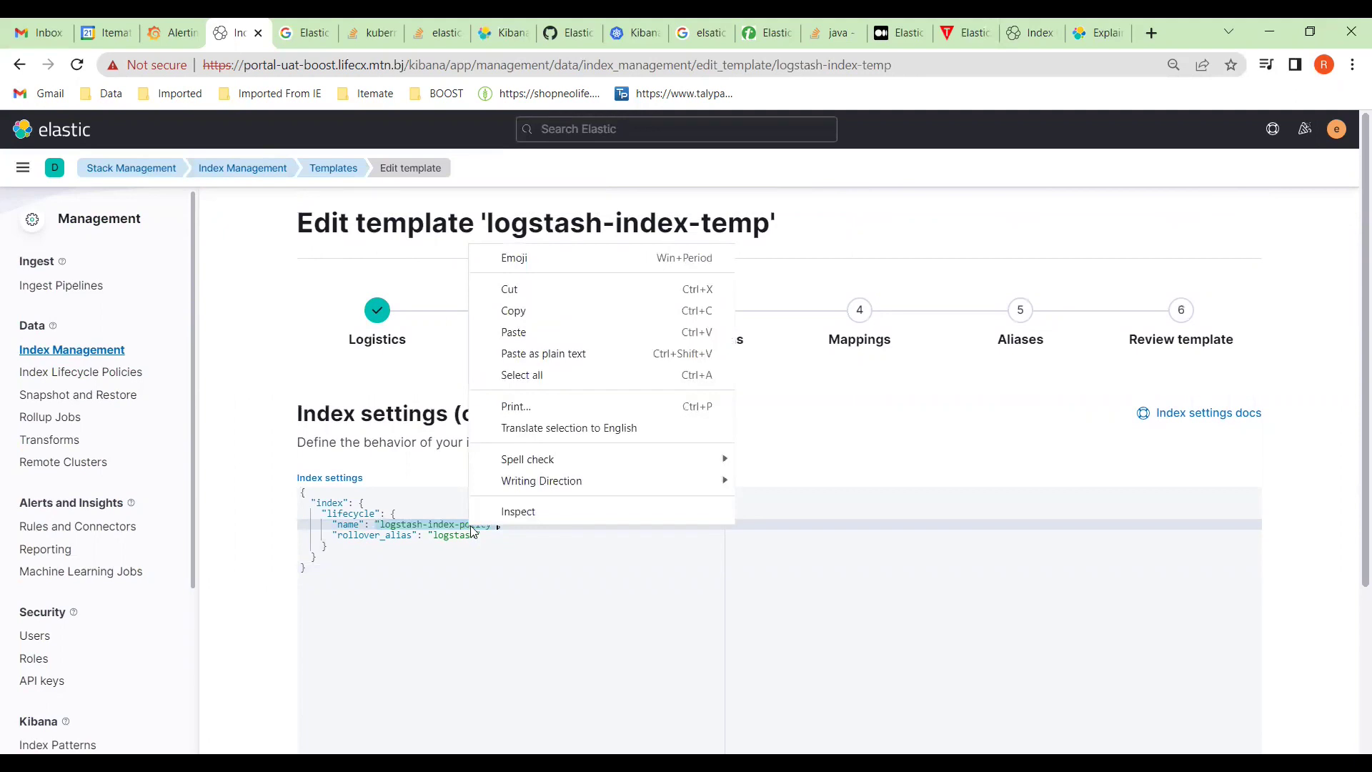
pyautogui.click(527, 314)
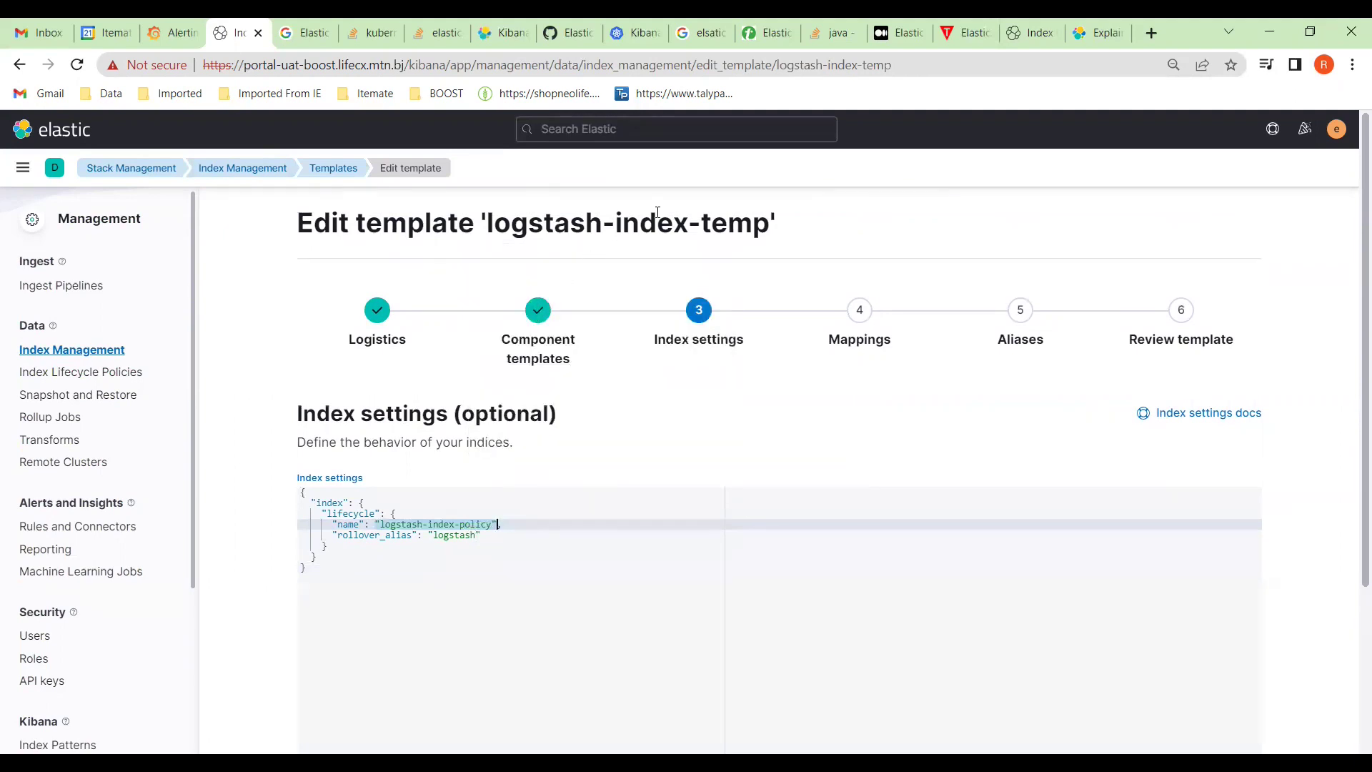
# - In the mtn.com.gh environment's template, replace the lifecycle name in the index settings JSON with "logstash-index-policy"
pyautogui.click(1019, 42)
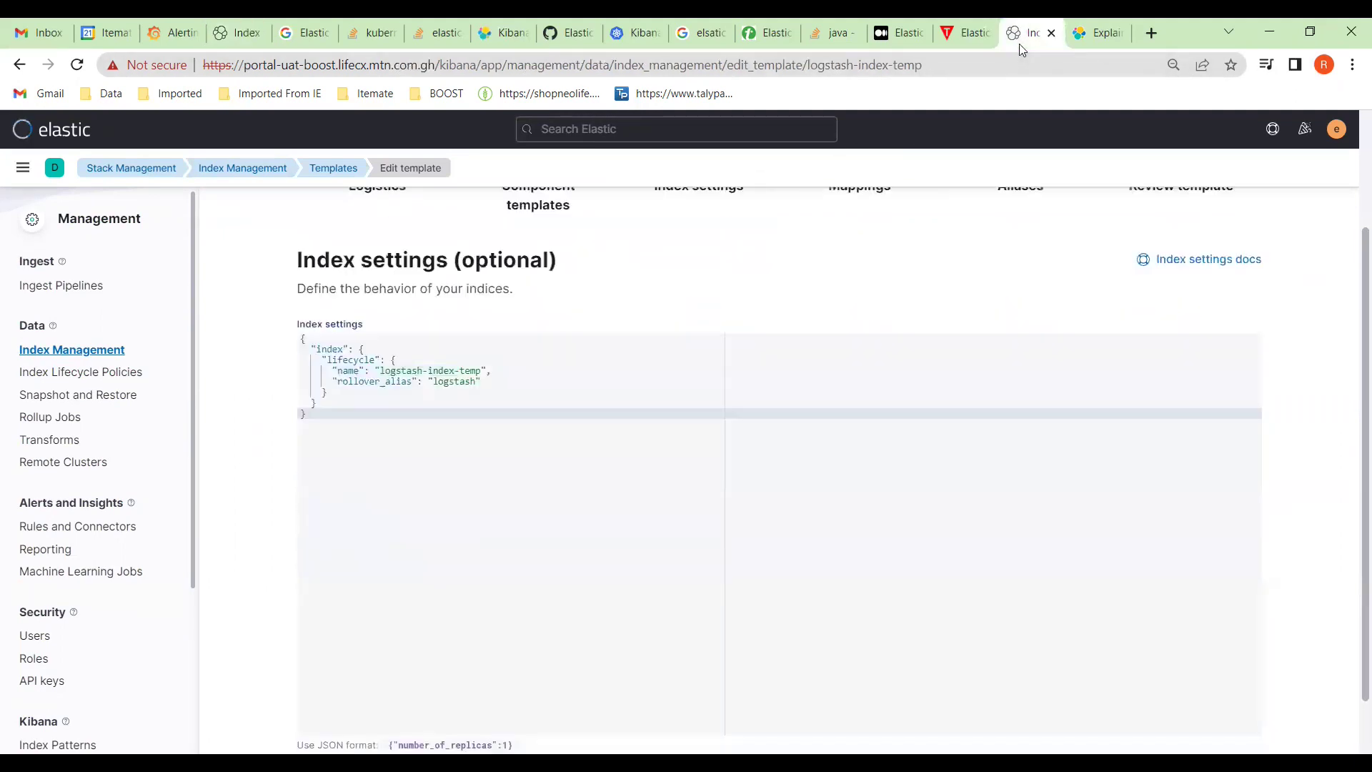
pyautogui.click(482, 370)
pyautogui.press('BackSpace')
pyautogui.press('BackSpace')
pyautogui.press('BackSpace')
pyautogui.press('BackSpace')
pyautogui.press('BackSpace')
pyautogui.press('BackSpace')
pyautogui.press('BackSpace')
pyautogui.press('BackSpace')
pyautogui.press('BackSpace')
pyautogui.press('BackSpace')
pyautogui.press('BackSpace')
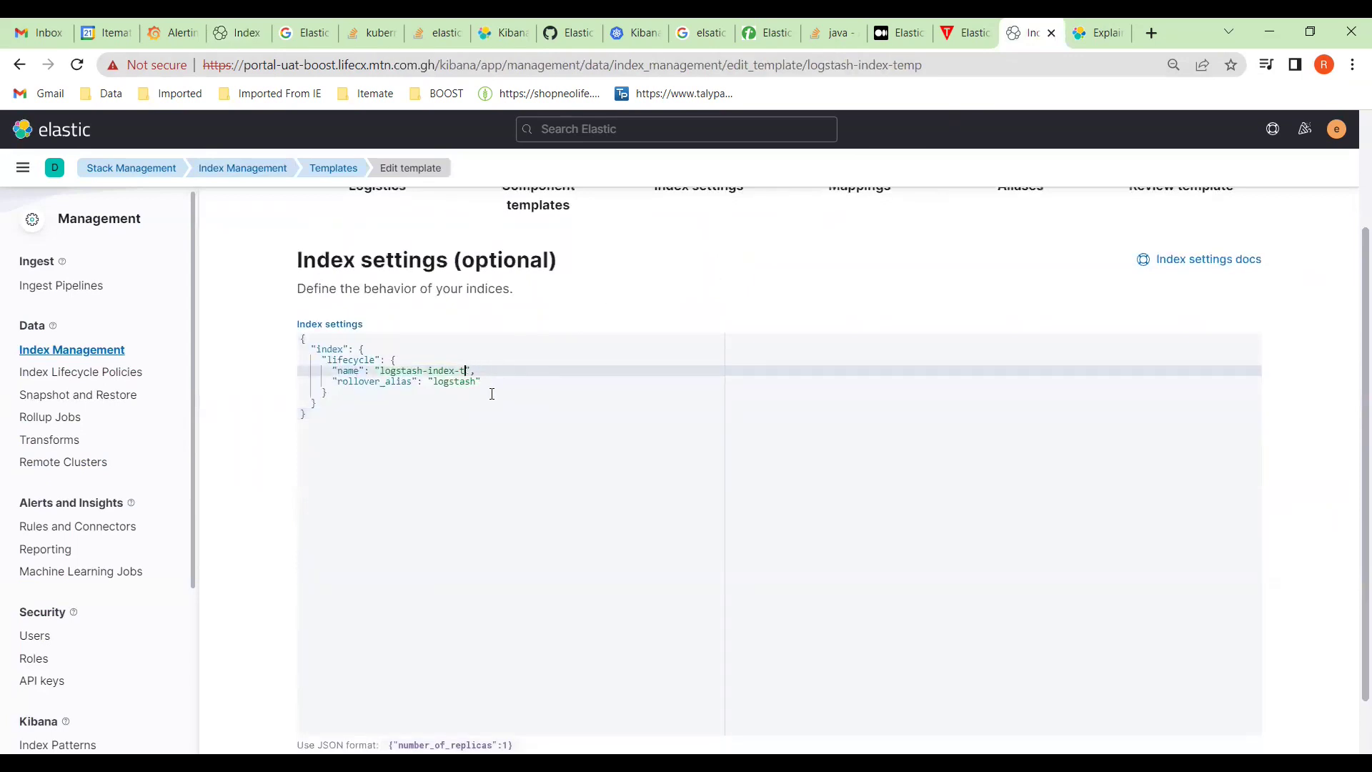
pyautogui.press('BackSpace')
pyautogui.press('BackSpace')
pyautogui.press('BackSpace')
pyautogui.press('BackSpace')
pyautogui.press('BackSpace')
pyautogui.press('BackSpace')
pyautogui.press('BackSpace')
pyautogui.press('BackSpace')
pyautogui.hotkey('ctrl', 'v')
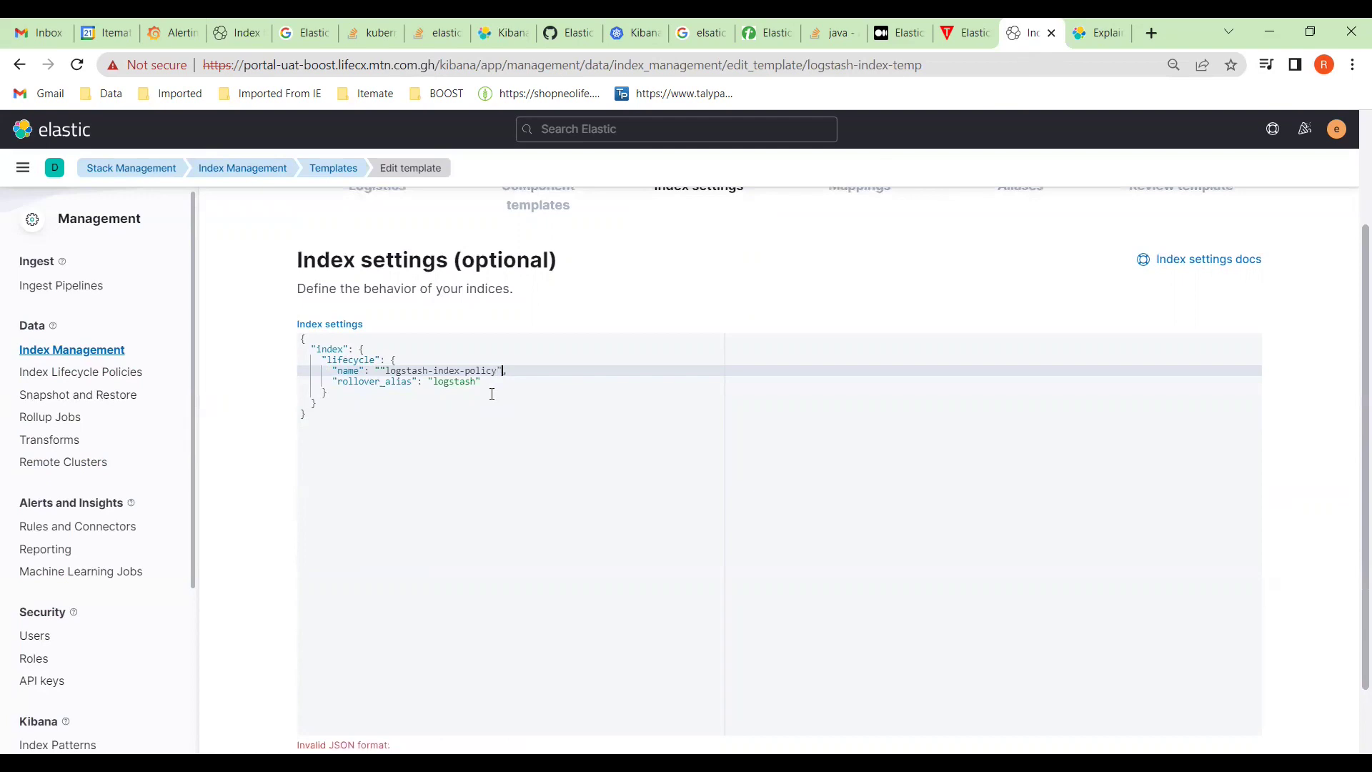
pyautogui.click(385, 375)
pyautogui.press('BackSpace')
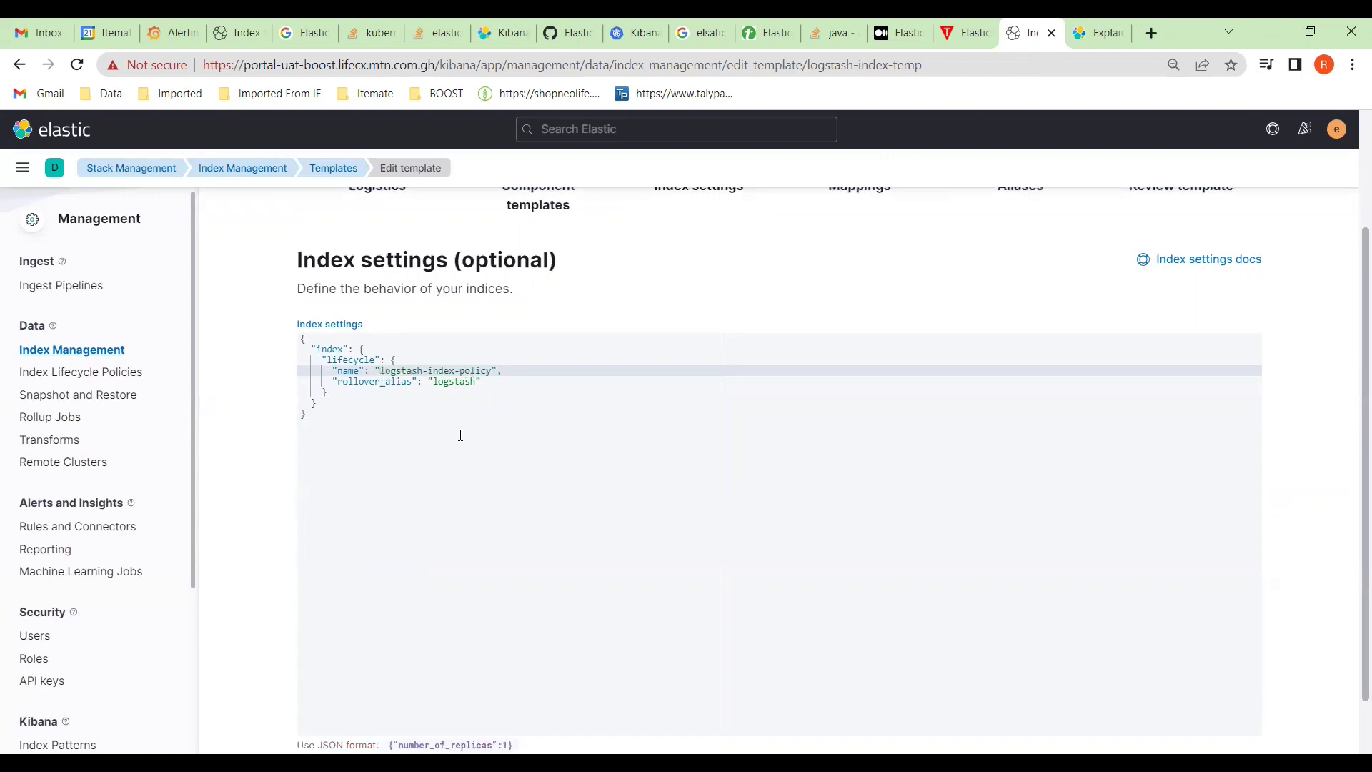
# - Recheck the index settings and proceed through the mappings and aliases stages to the template review
pyautogui.scroll(-1, 460, 435)
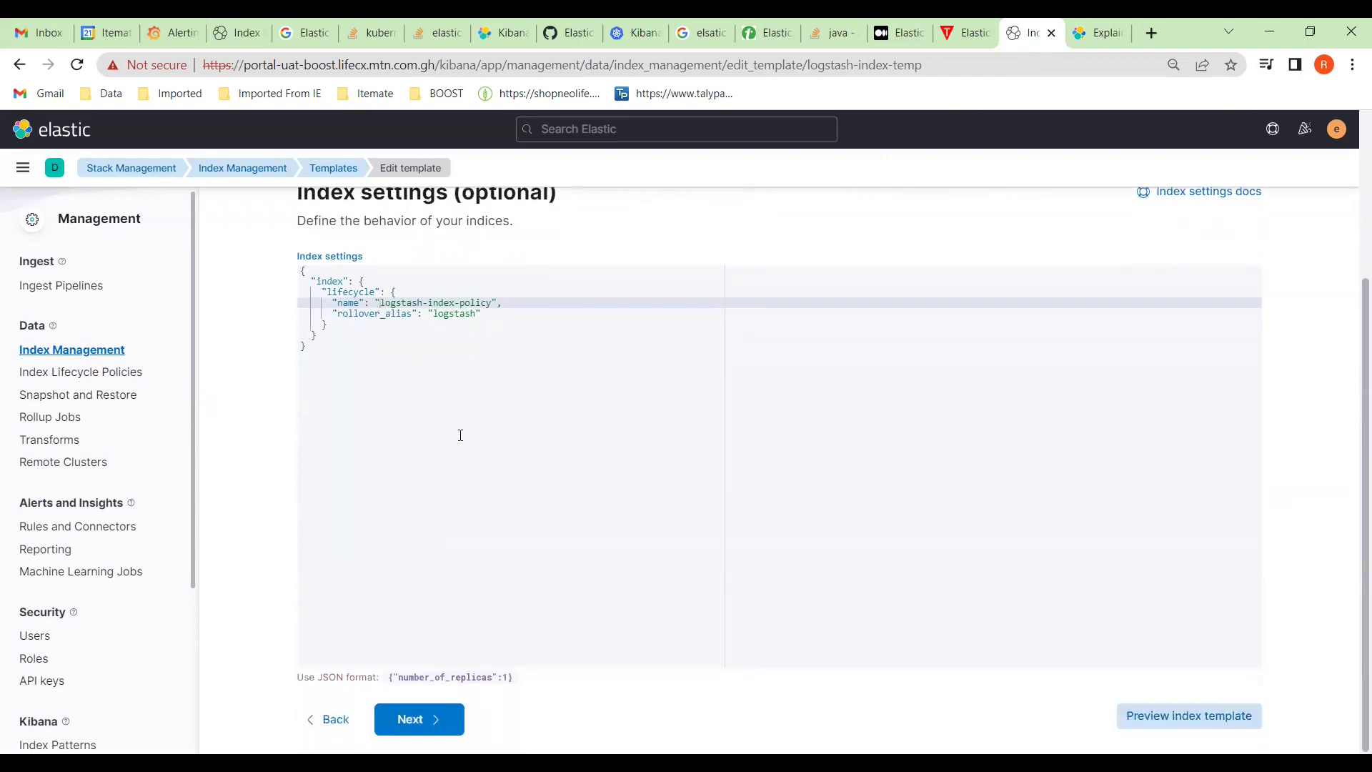
pyautogui.click(417, 727)
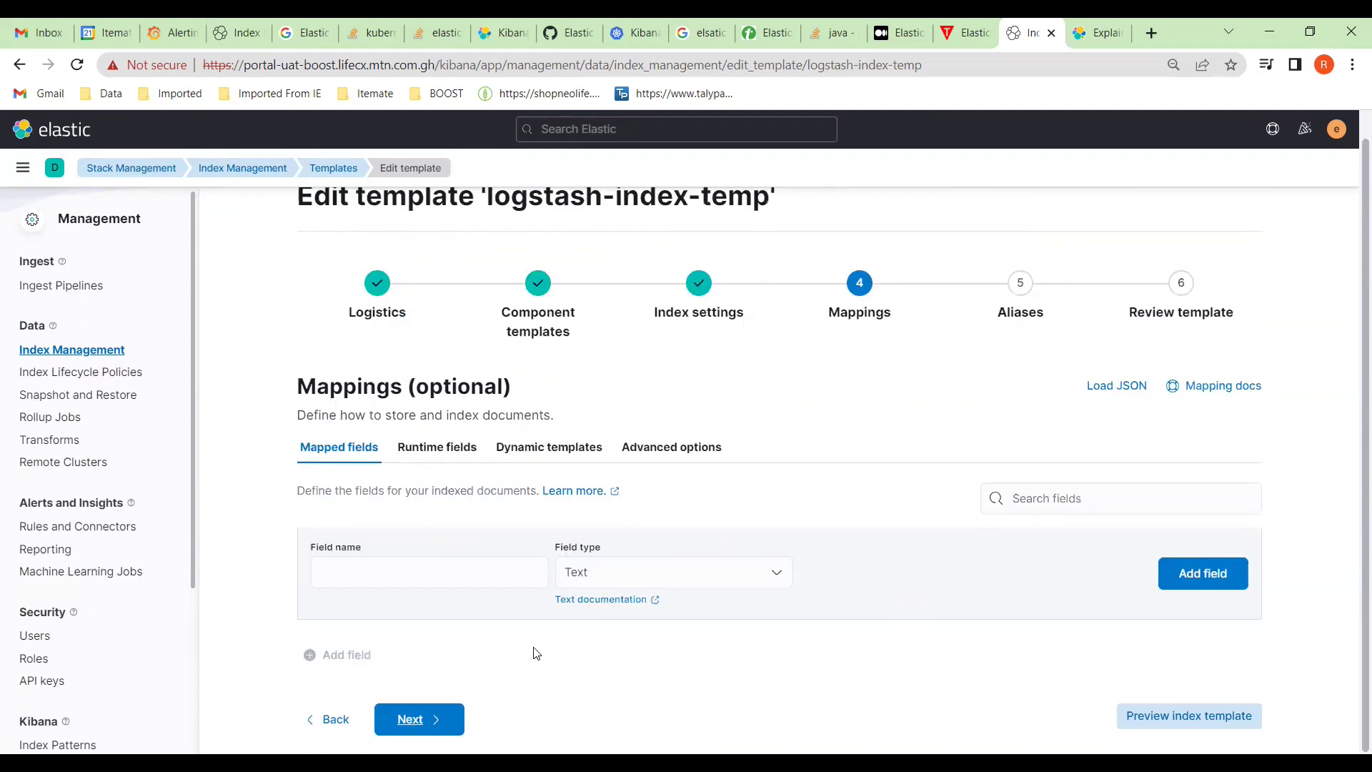
pyautogui.click(333, 720)
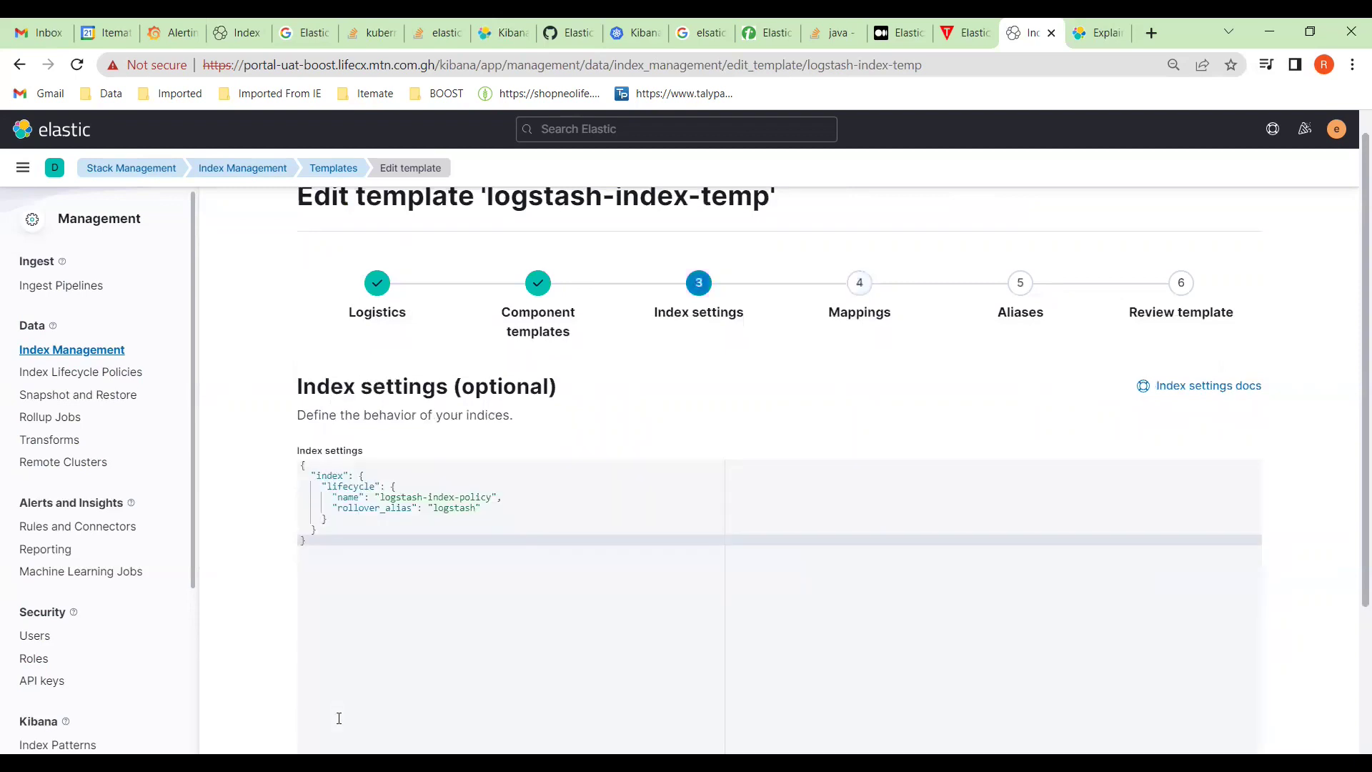
pyautogui.scroll(-3, 446, 629)
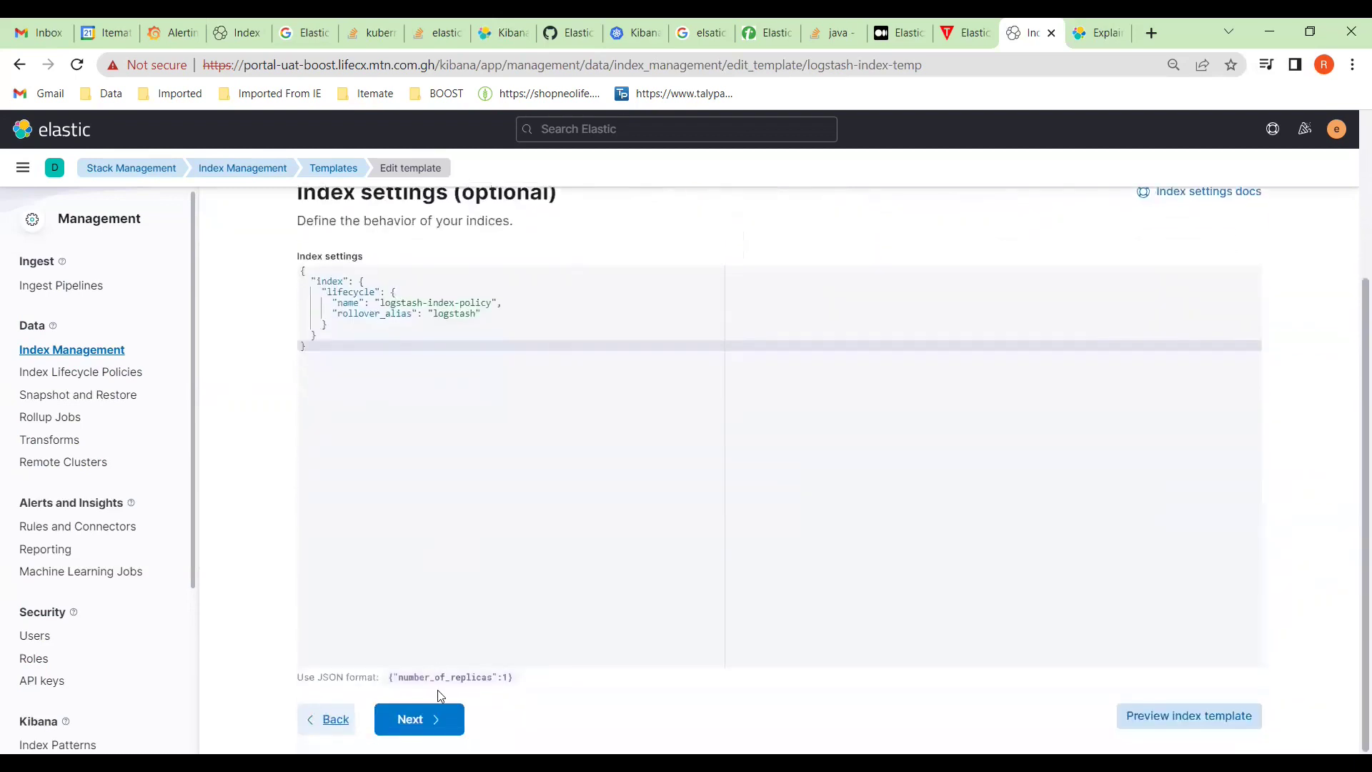
pyautogui.click(429, 718)
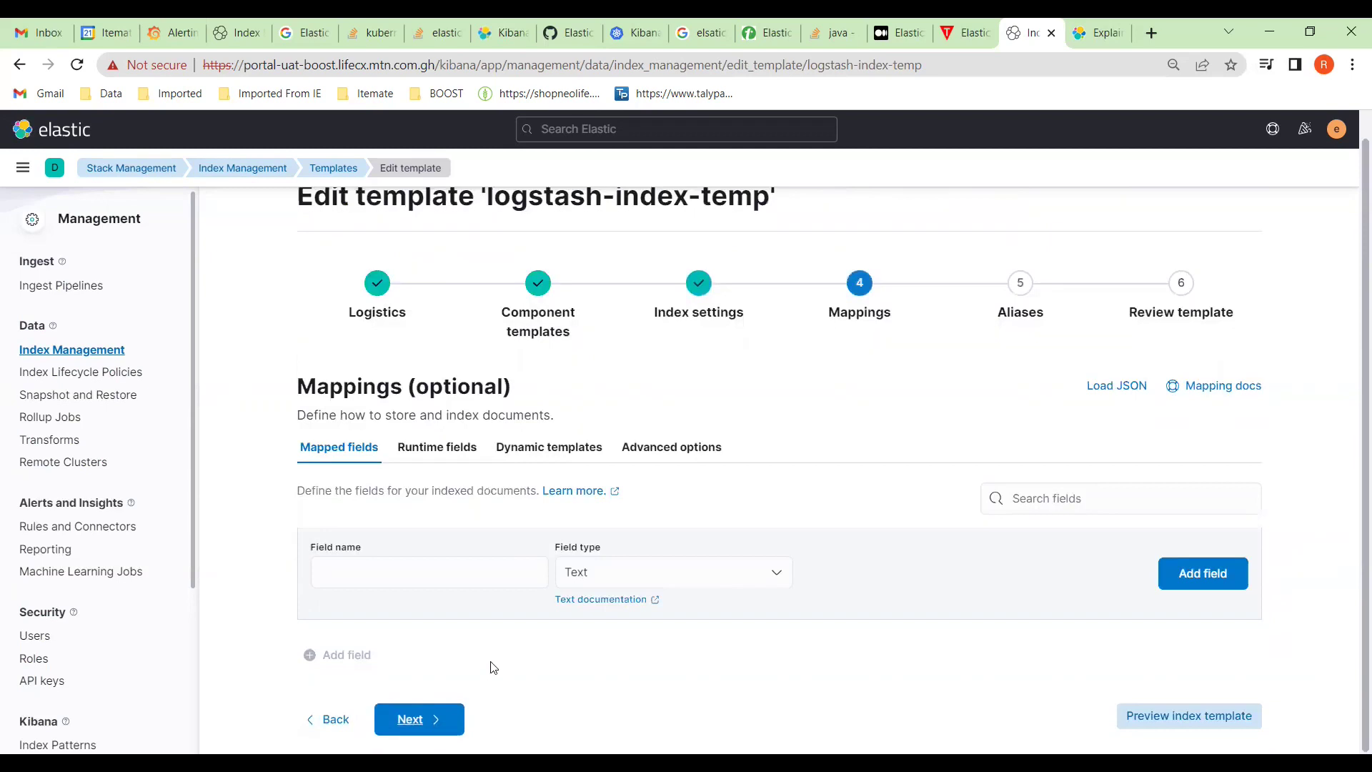
pyautogui.click(417, 723)
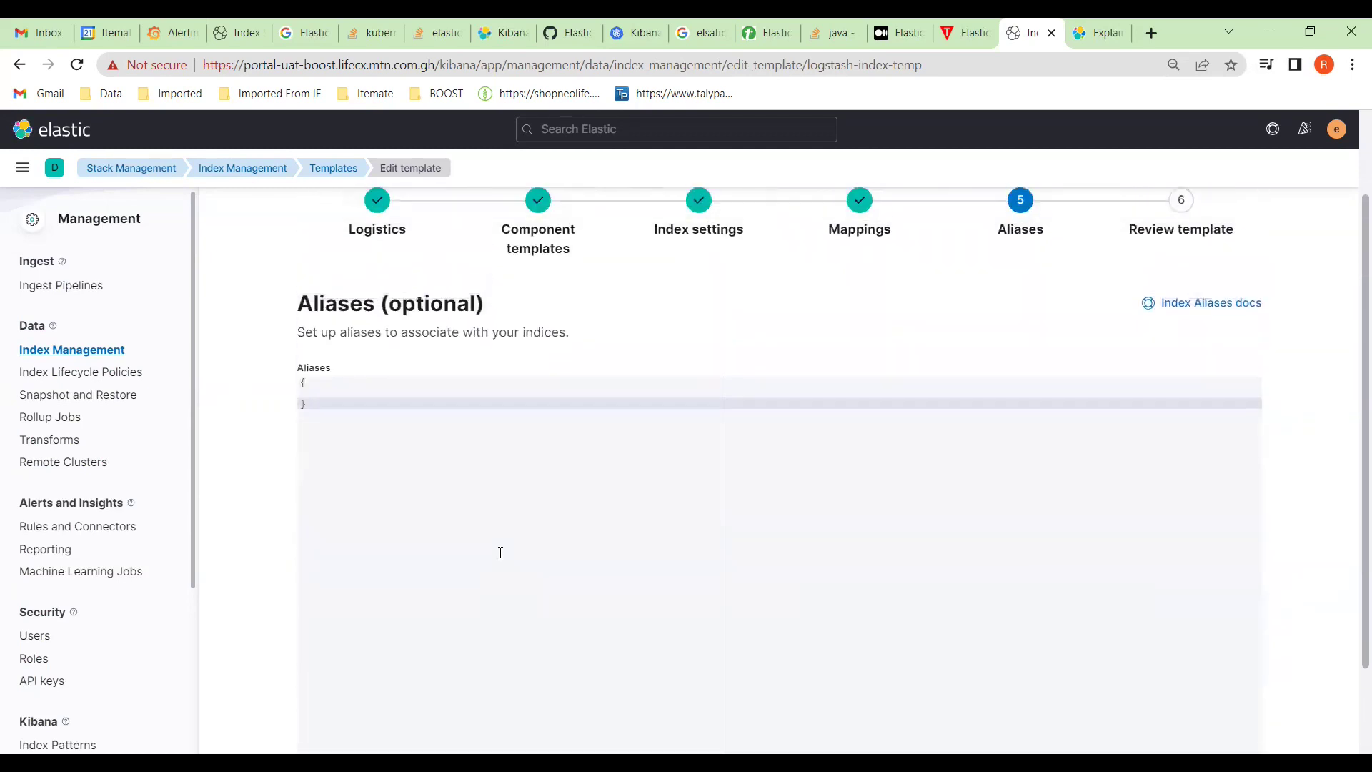
pyautogui.click(411, 722)
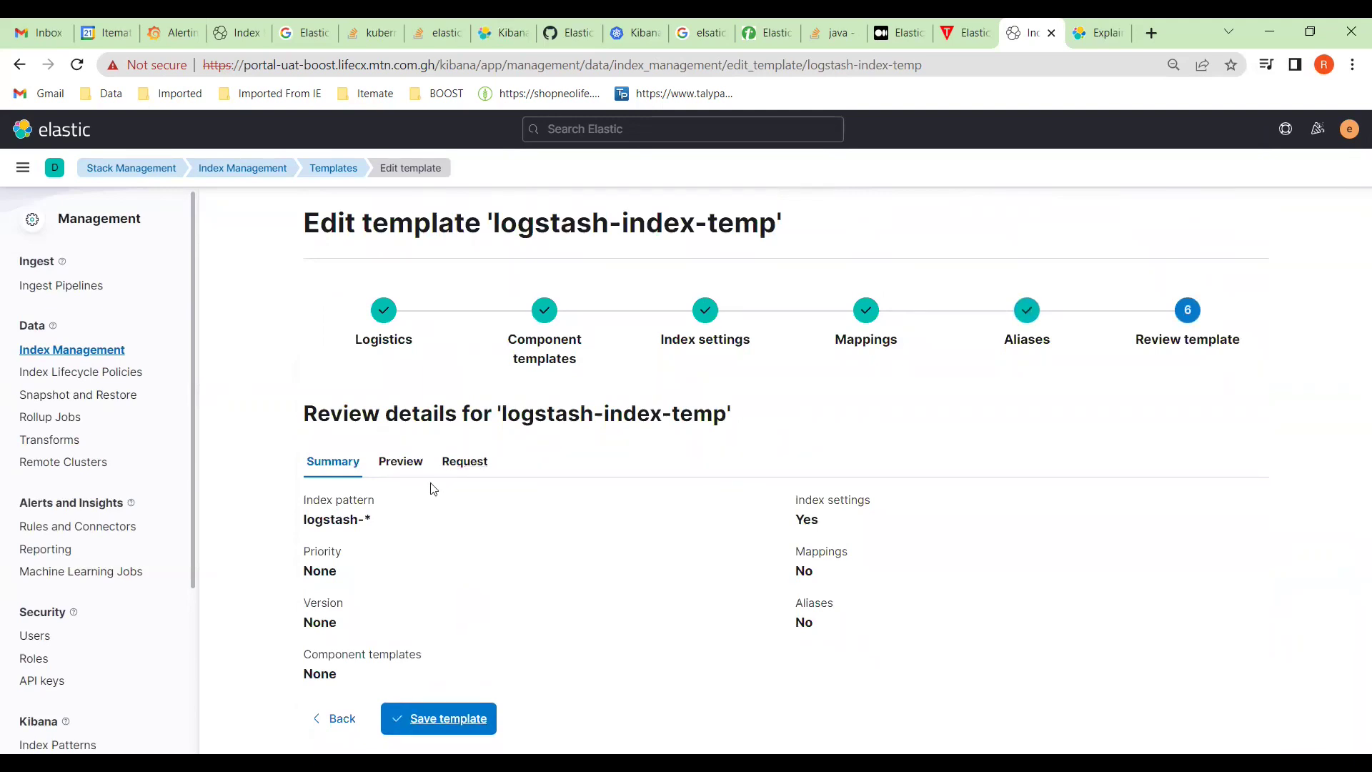
# - Preview the final logstash-index-temp template and copy its review details together with the template JSON
pyautogui.click(405, 463)
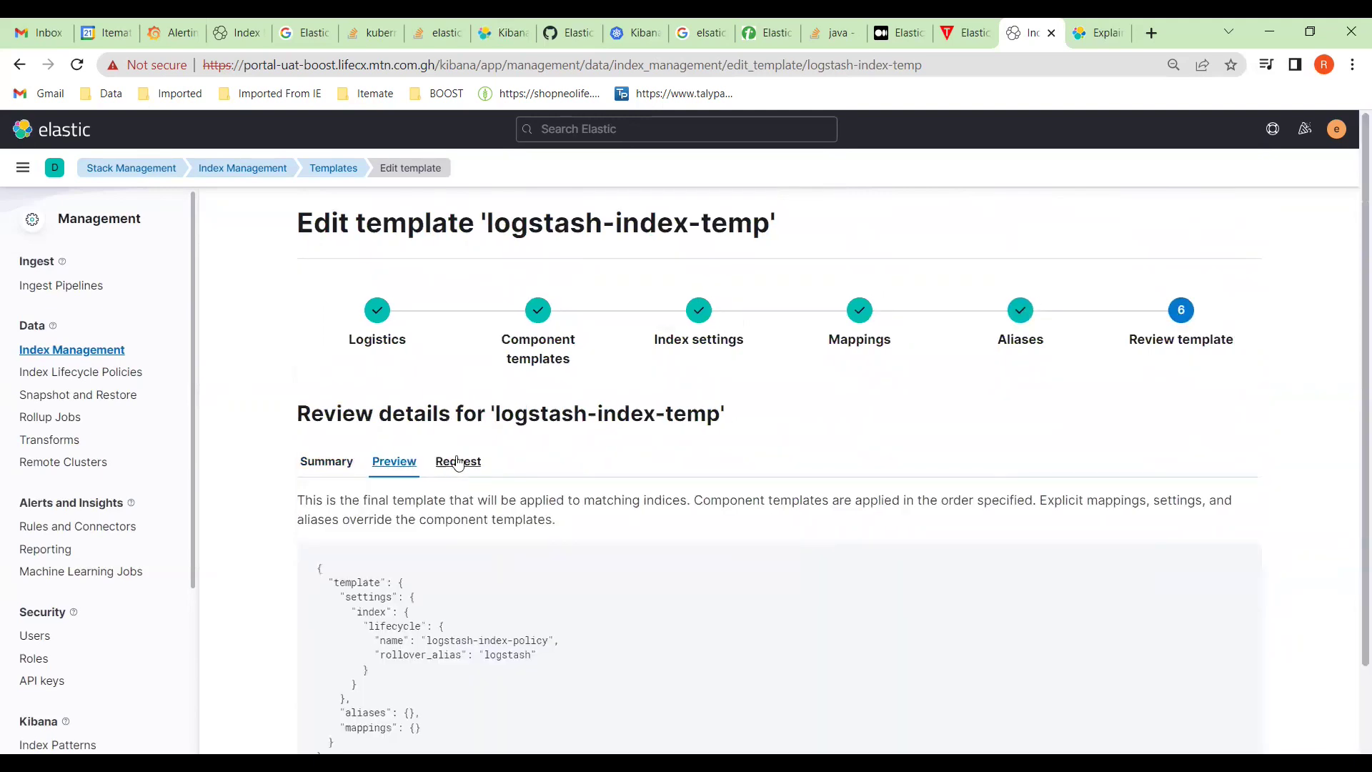
pyautogui.scroll(-2, 545, 466)
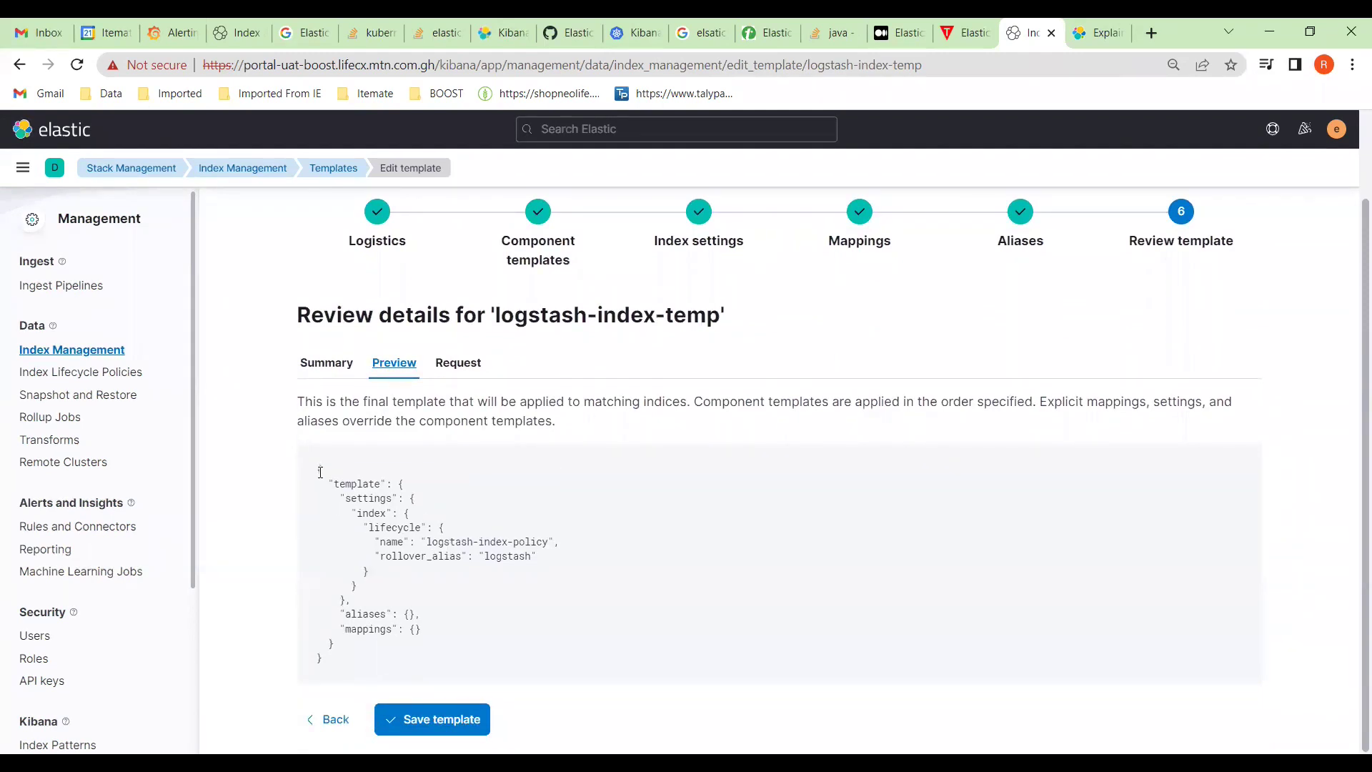
pyautogui.moveTo(318, 471); pyautogui.dragTo(527, 672)
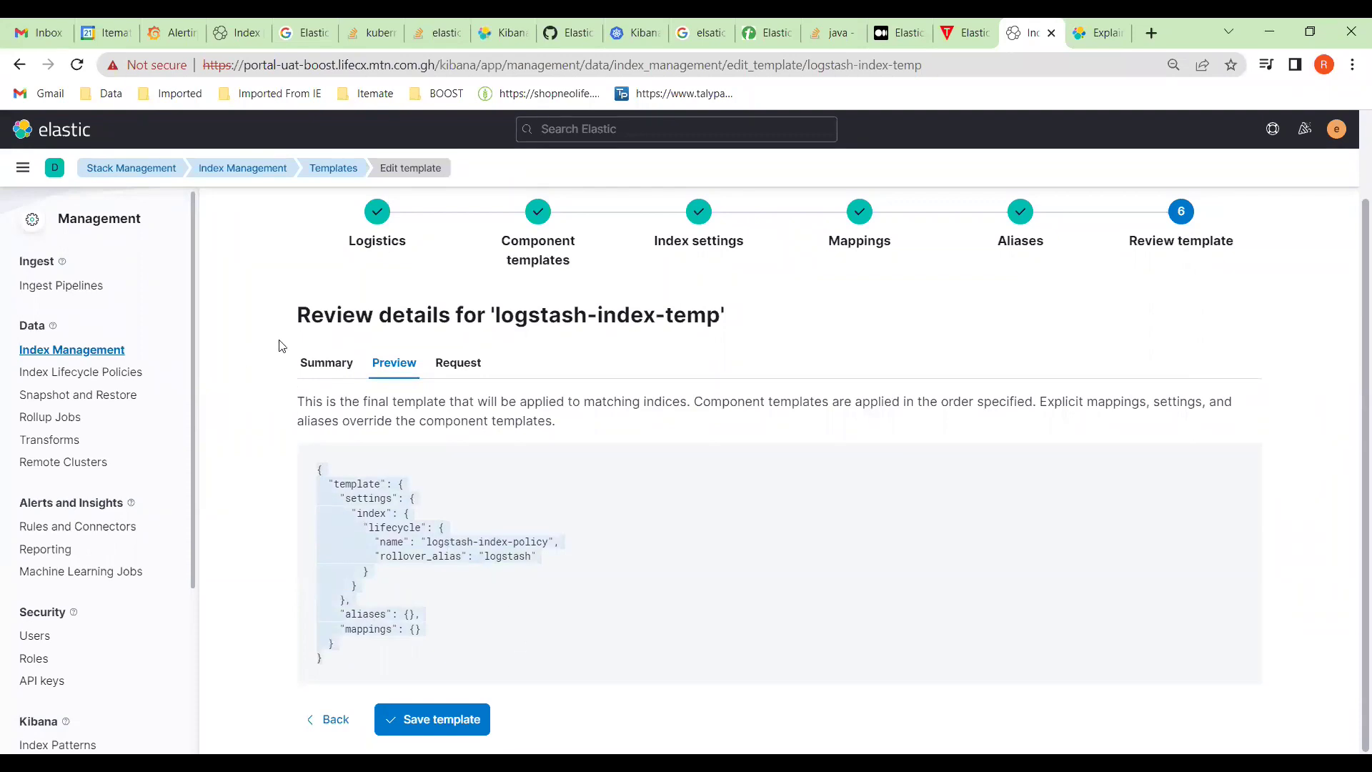
pyautogui.click(309, 315)
pyautogui.moveTo(309, 315); pyautogui.dragTo(537, 682)
pyautogui.rightClick(428, 547)
pyautogui.click(455, 560)
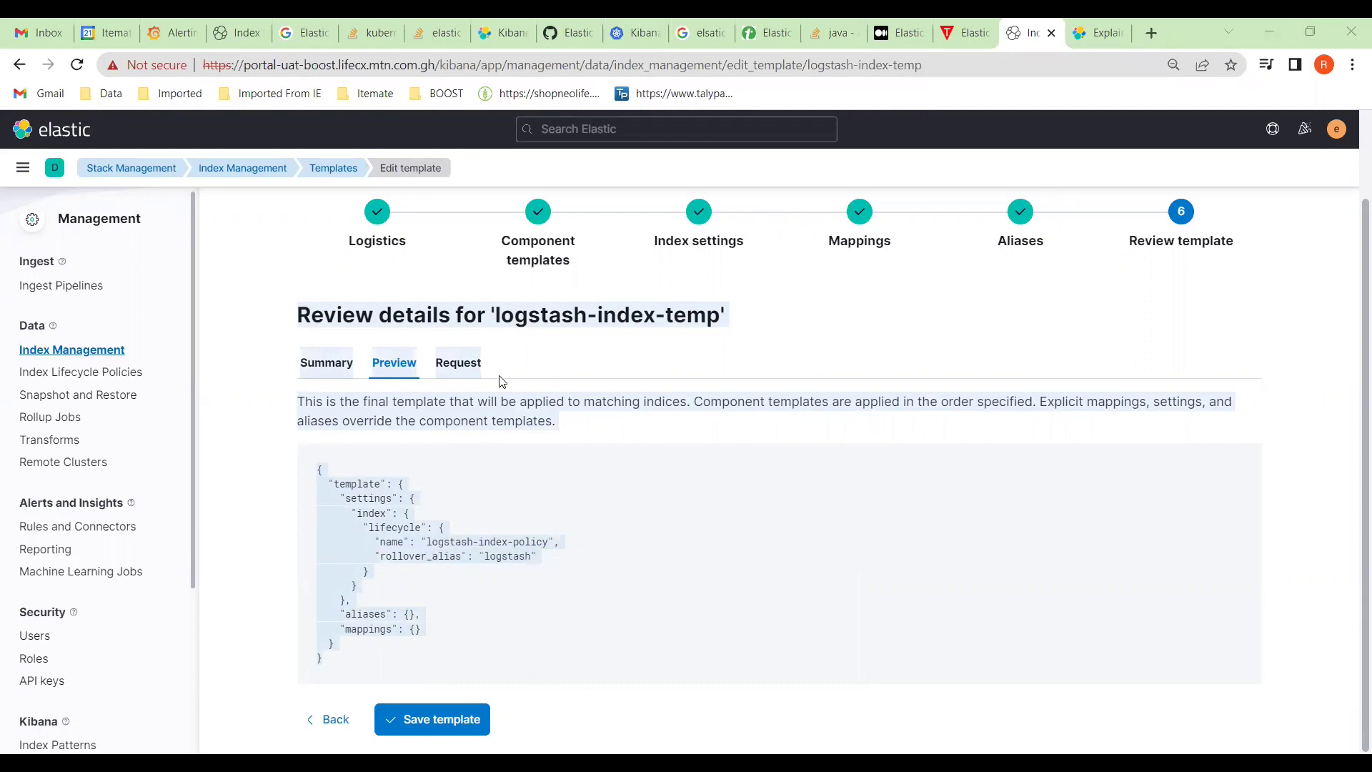
# - Show the template's request and copy the full PUT _index_template/logstash-index-temp code
pyautogui.click(459, 364)
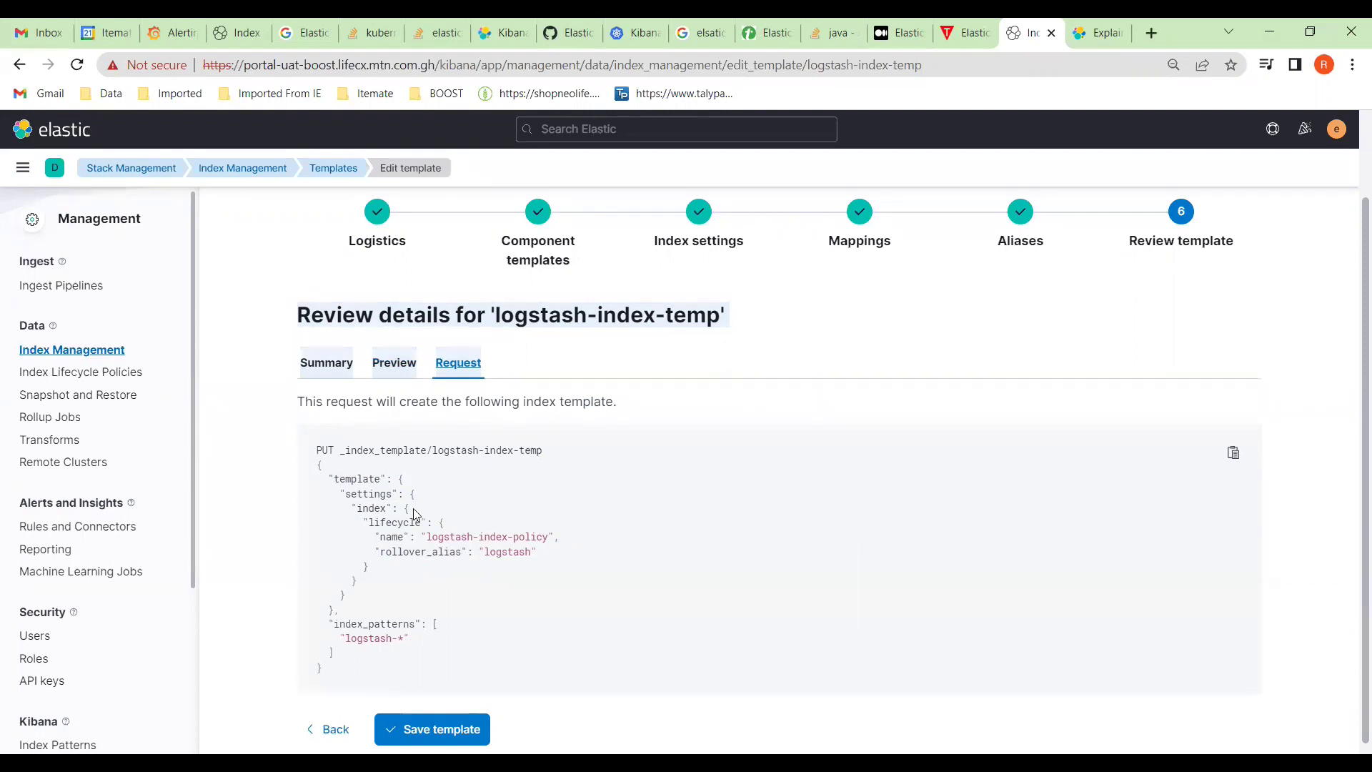
pyautogui.moveTo(318, 453); pyautogui.dragTo(529, 665)
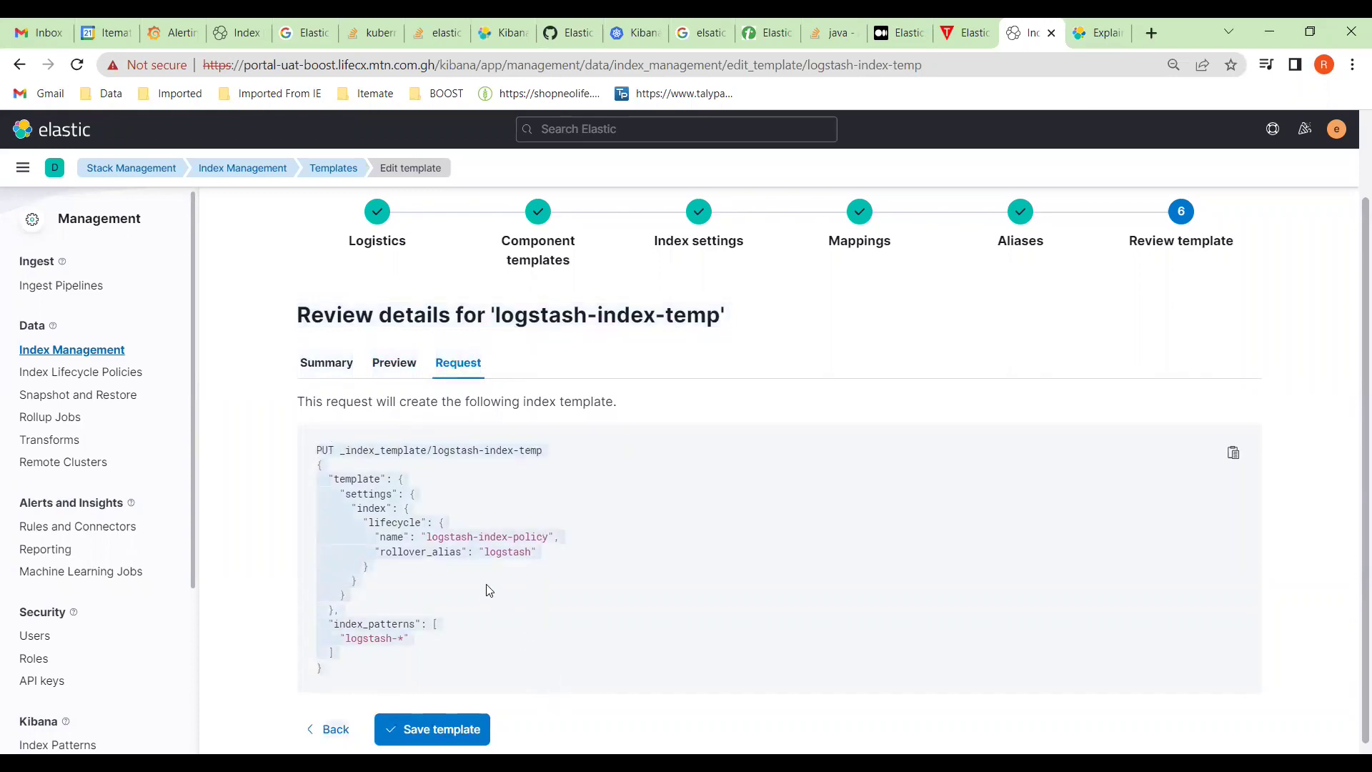
pyautogui.rightClick(444, 547)
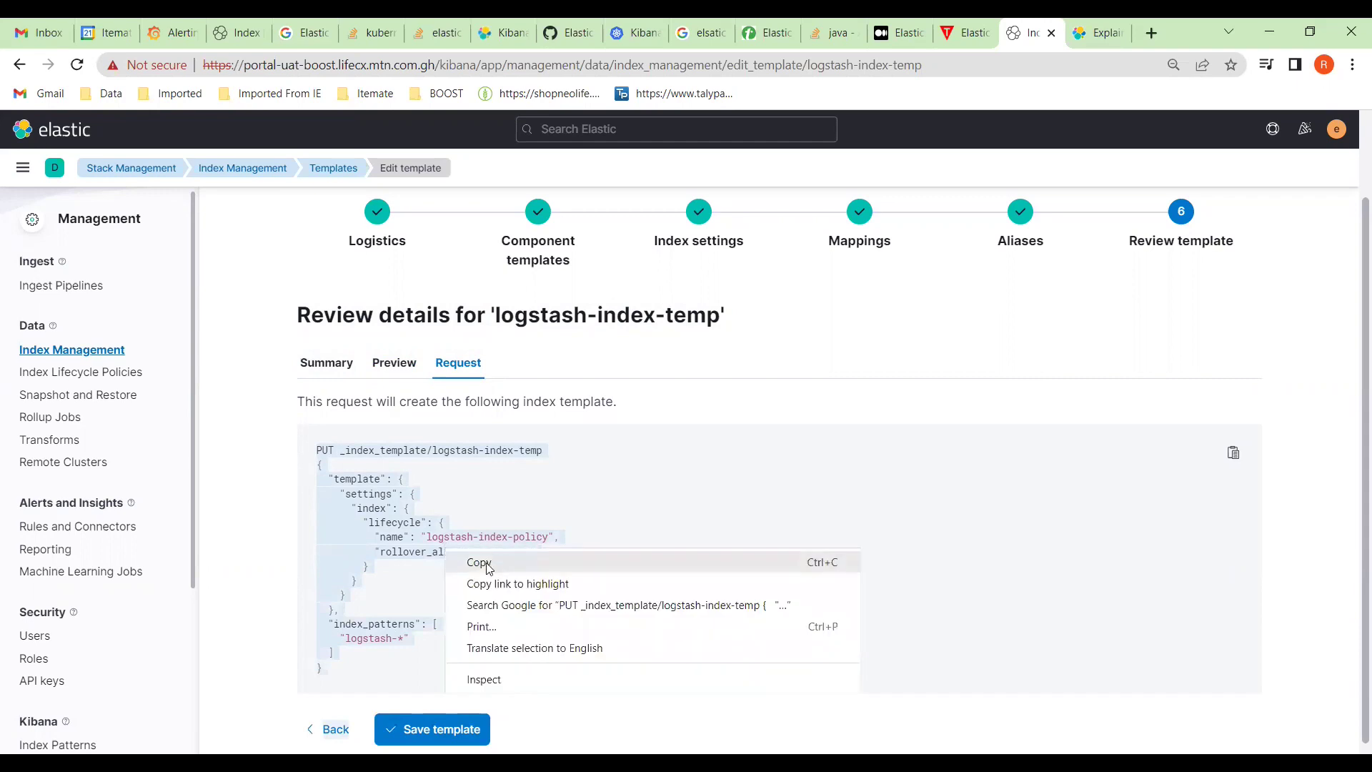
pyautogui.click(493, 562)
pyautogui.hotkey('alt', 'Tab')
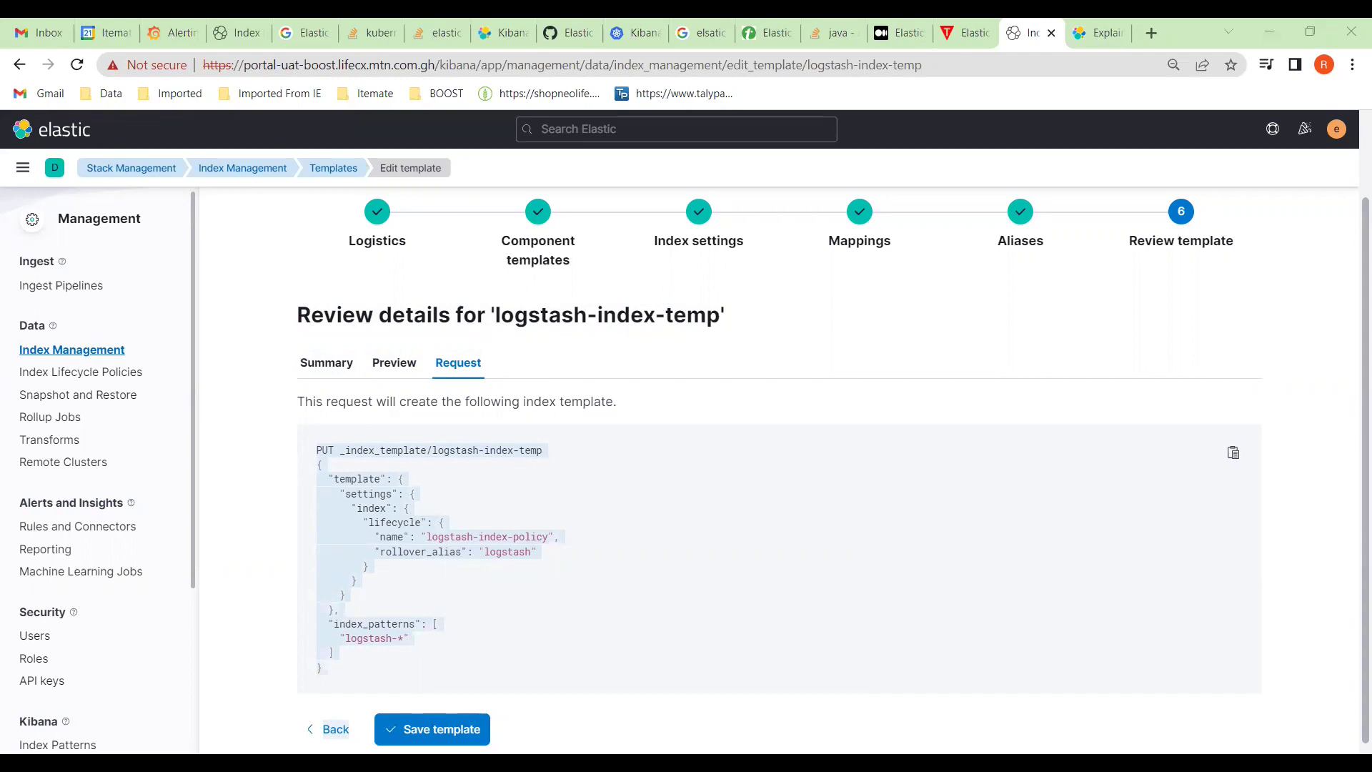
# - Save the edited logstash-index-temp template and close its details
pyautogui.click(891, 301)
pyautogui.scroll(-1, 891, 301)
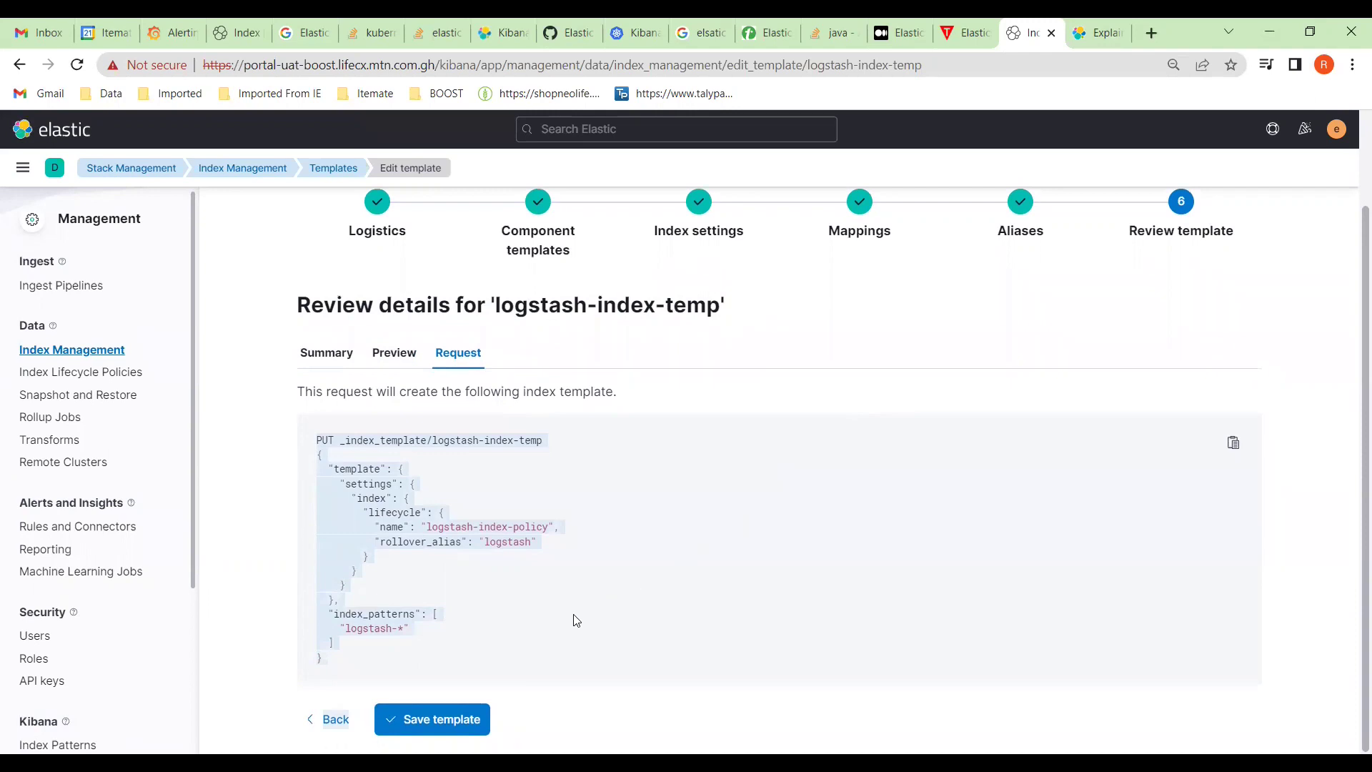
pyautogui.click(448, 724)
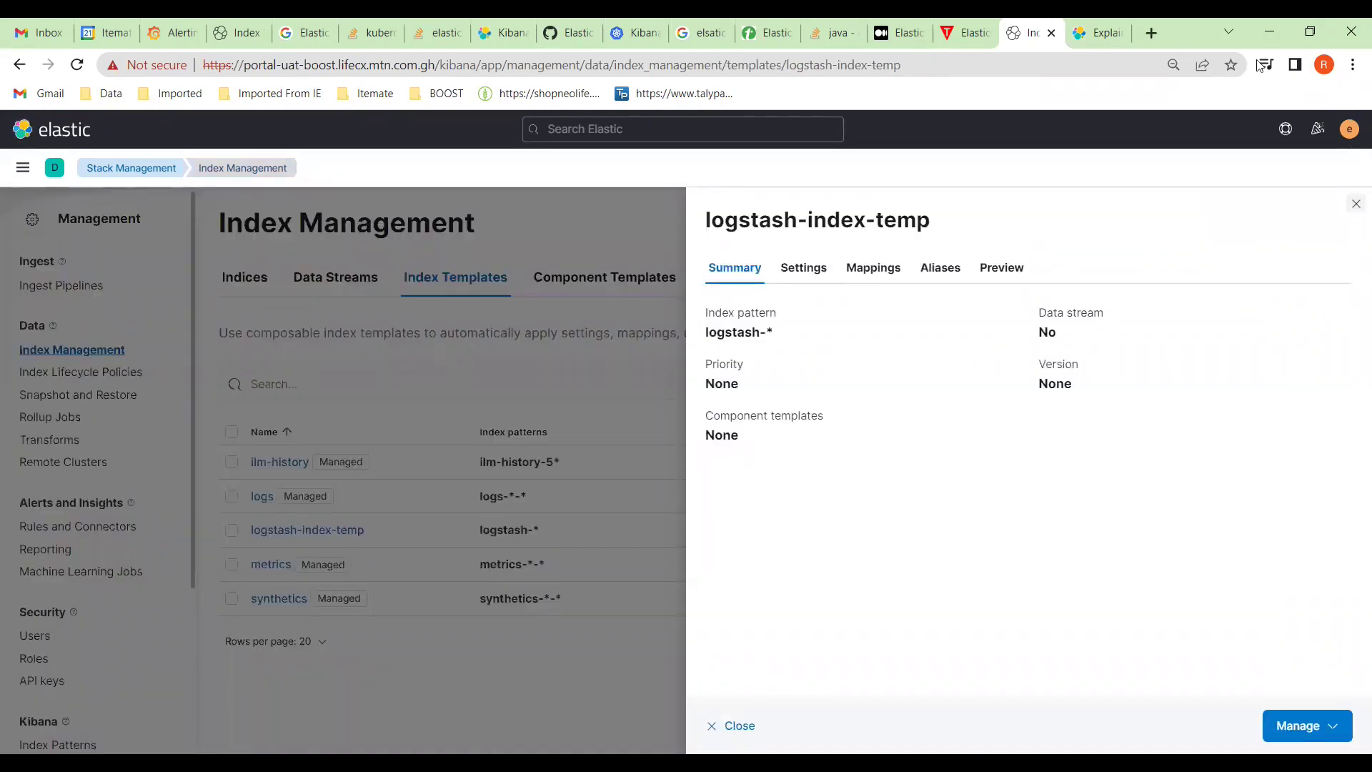
pyautogui.click(1354, 204)
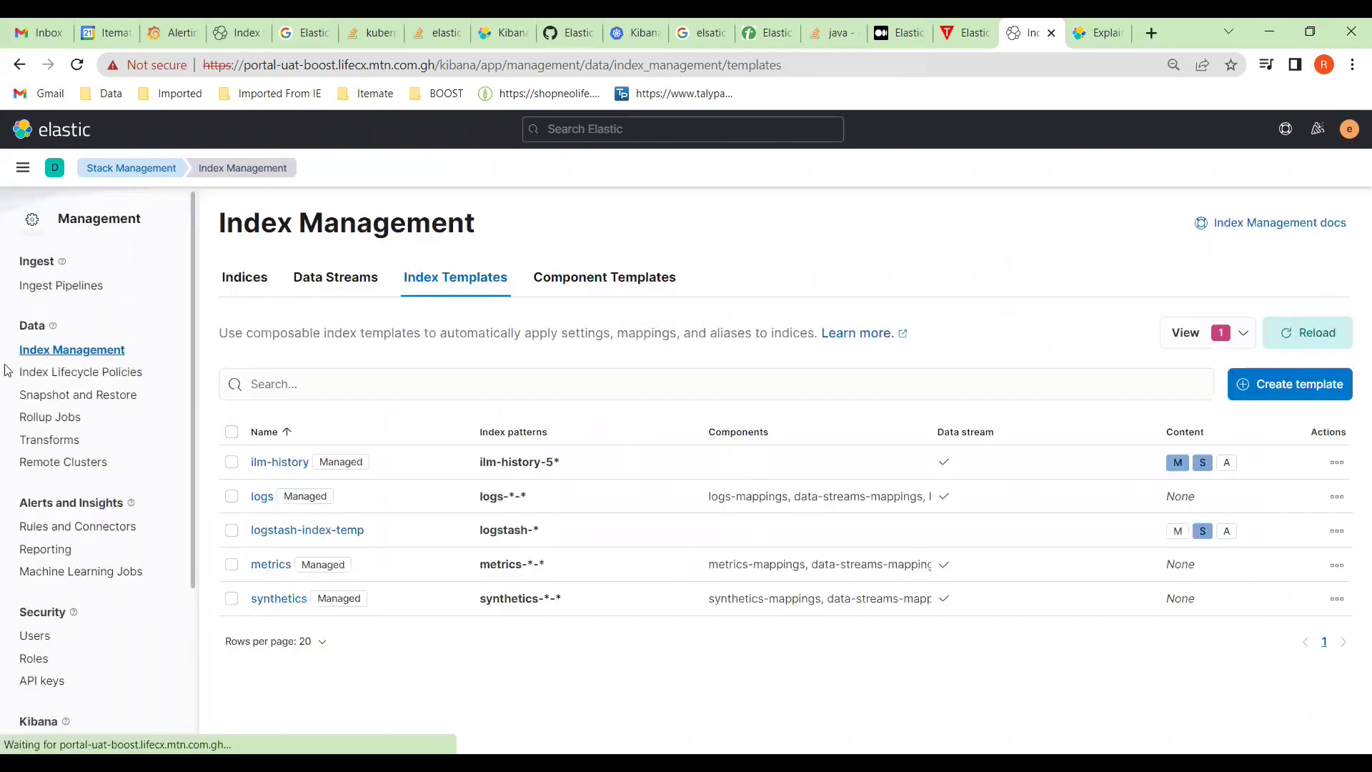
# - From the indices list, add the lifecycle policy logstash-index-policy to the index logstash-2023.06.13 and close its details
pyautogui.click(79, 350)
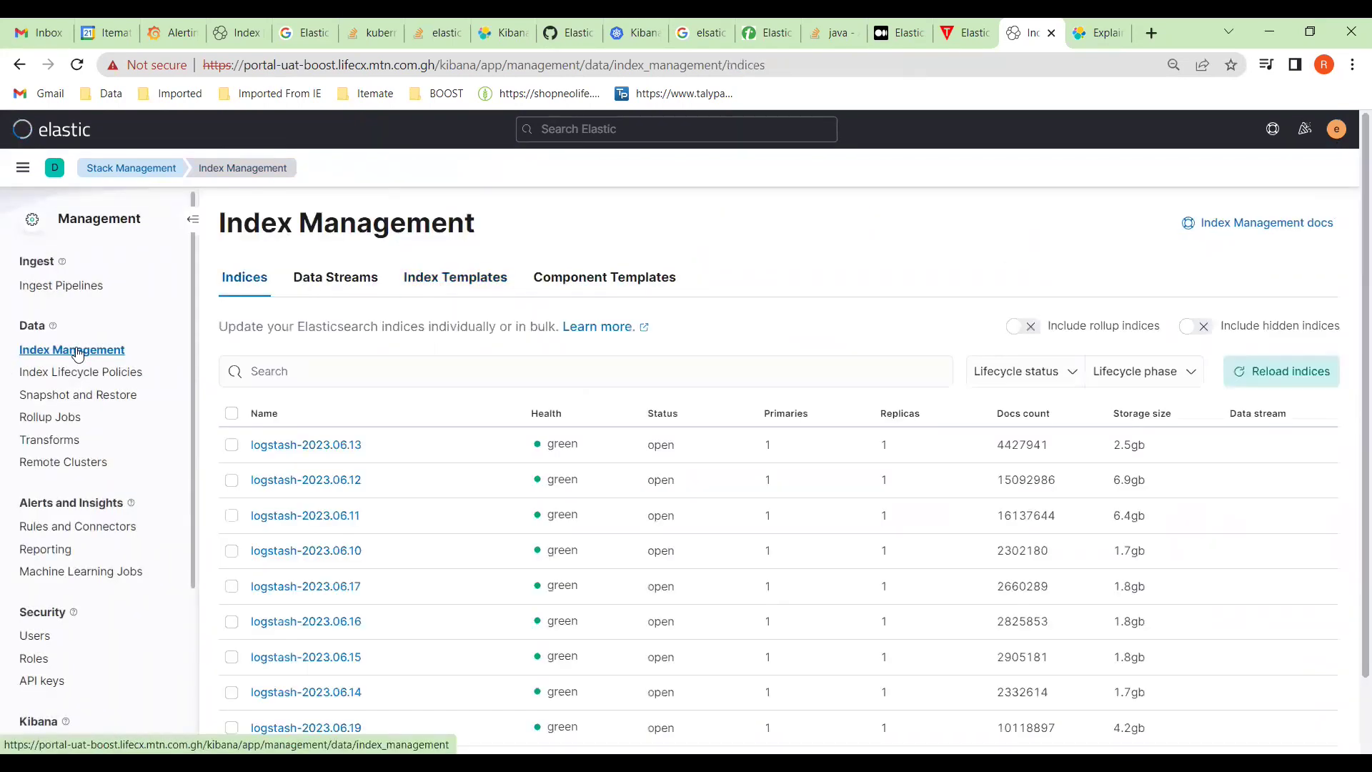
pyautogui.click(306, 444)
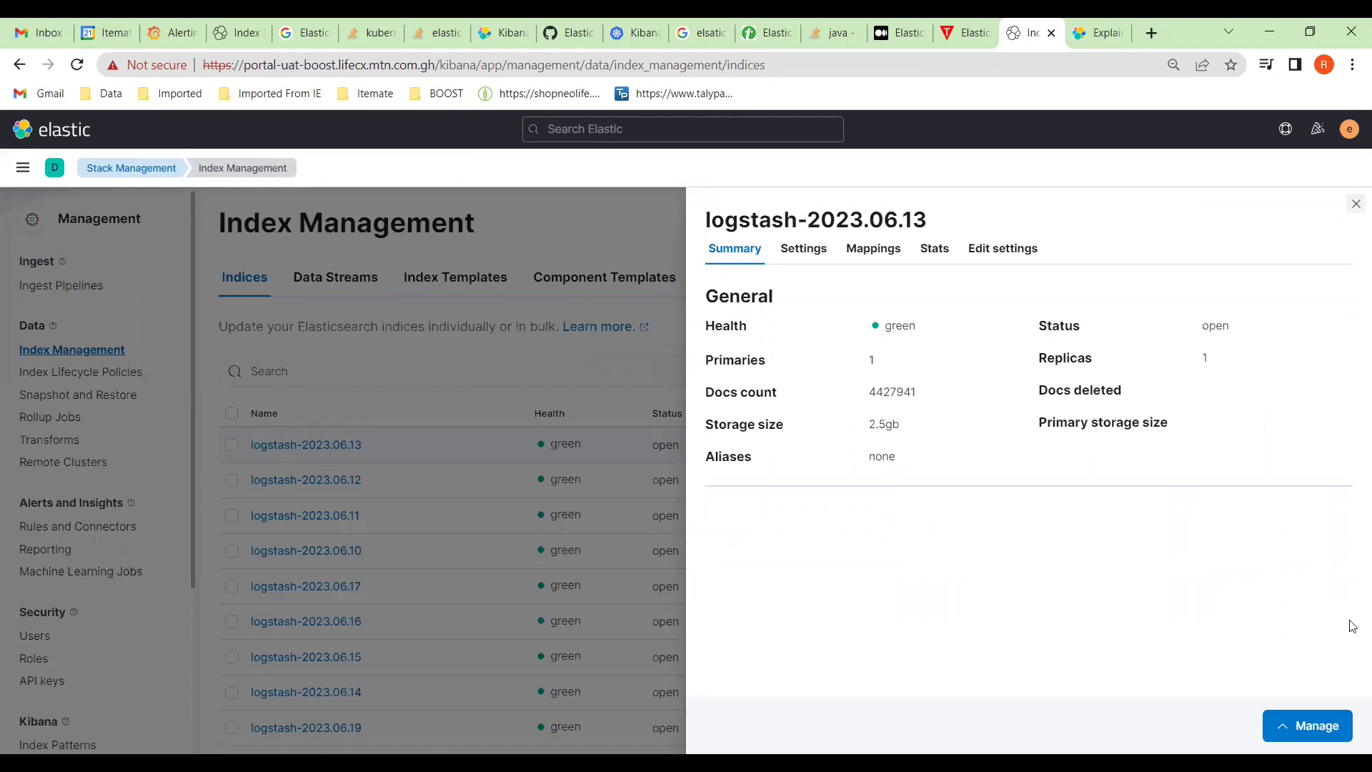
pyautogui.click(1307, 729)
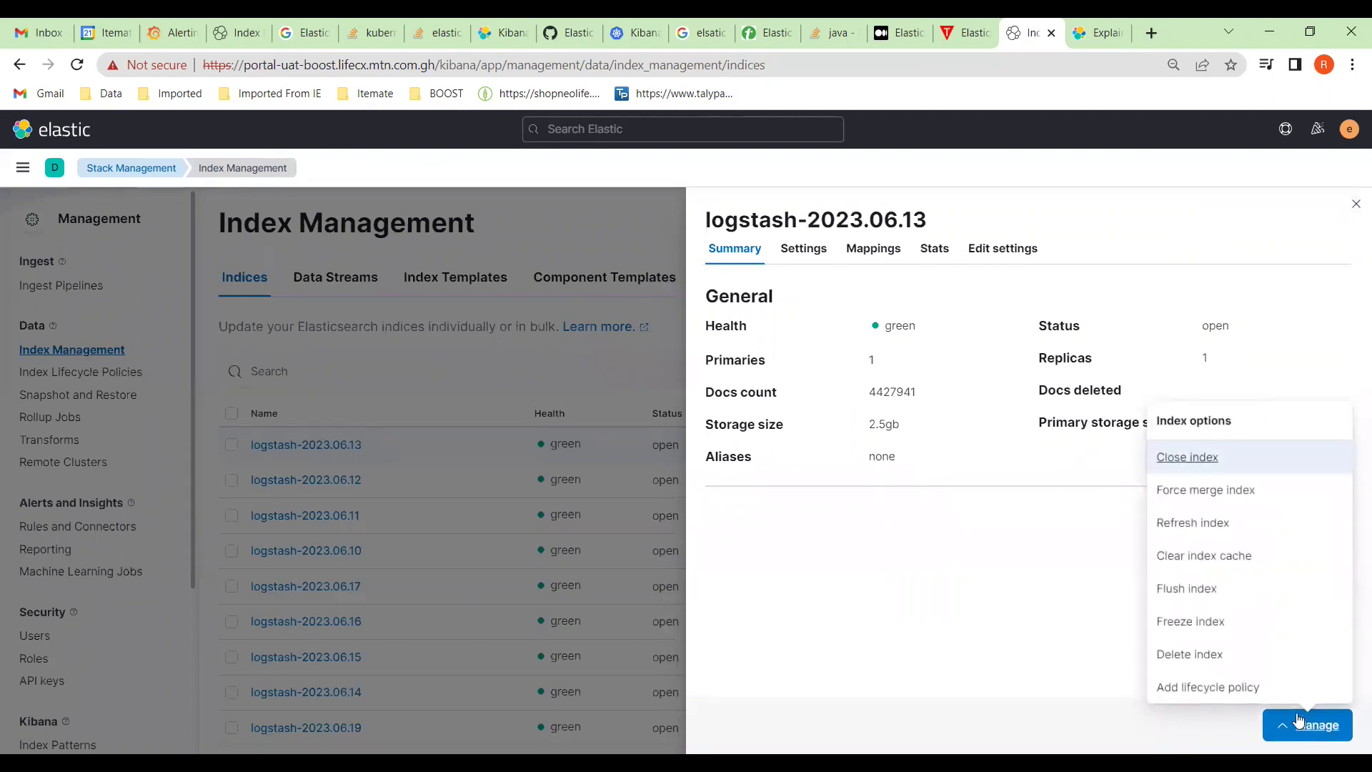
pyautogui.click(1212, 683)
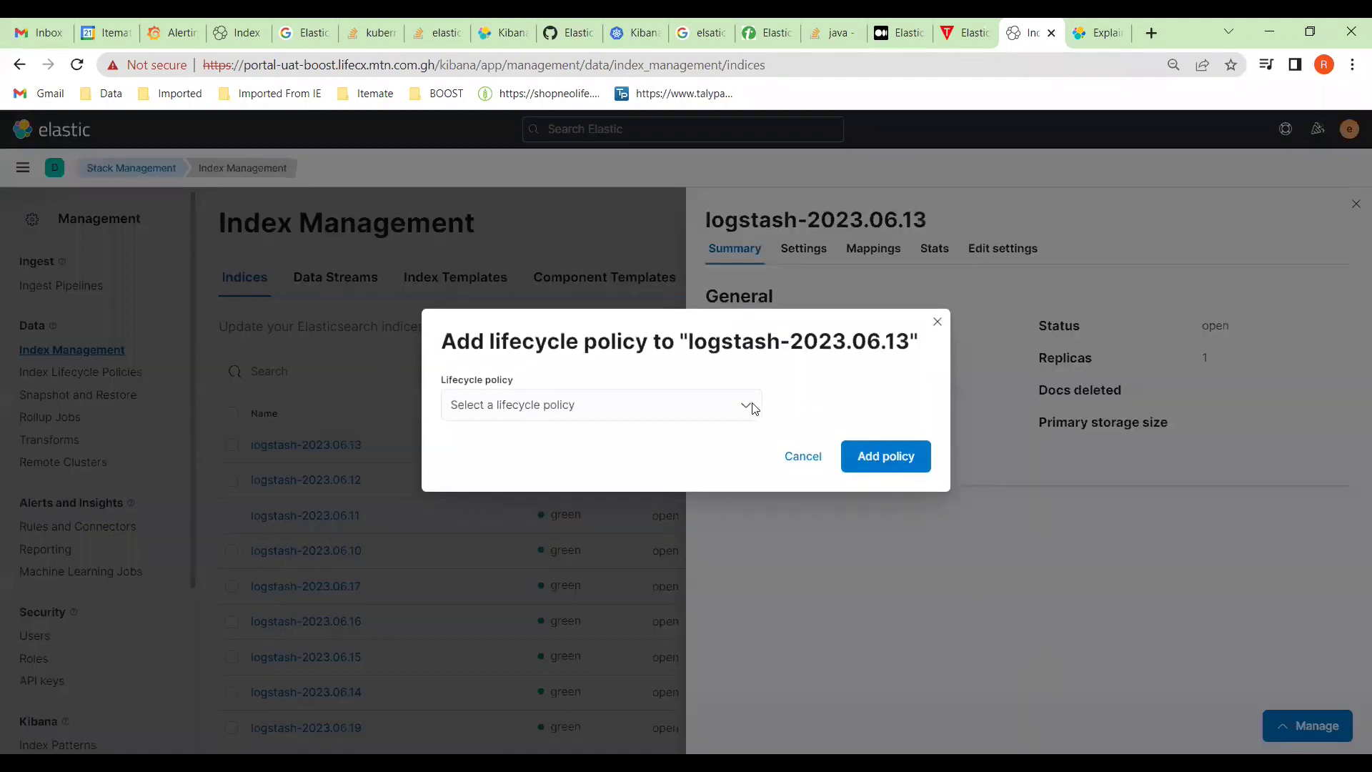
pyautogui.click(754, 408)
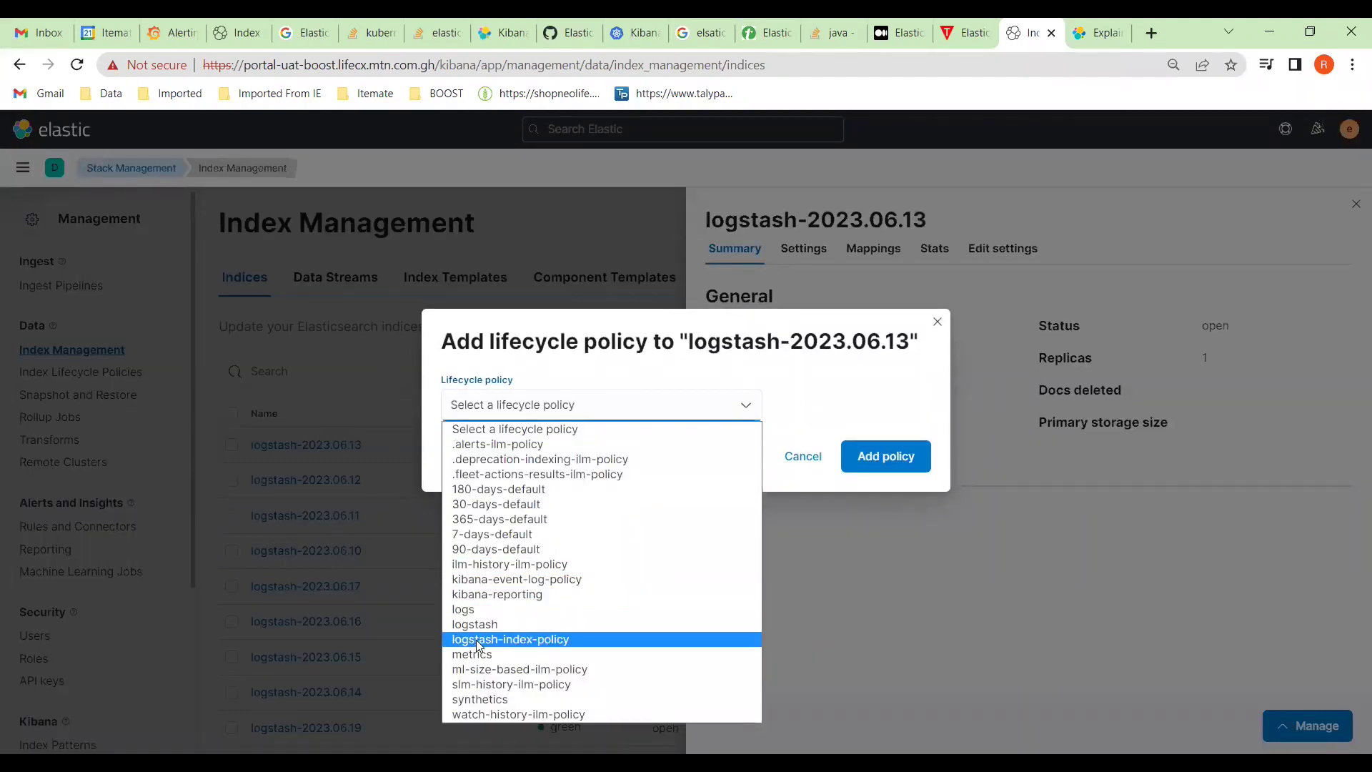
pyautogui.click(893, 531)
pyautogui.click(892, 460)
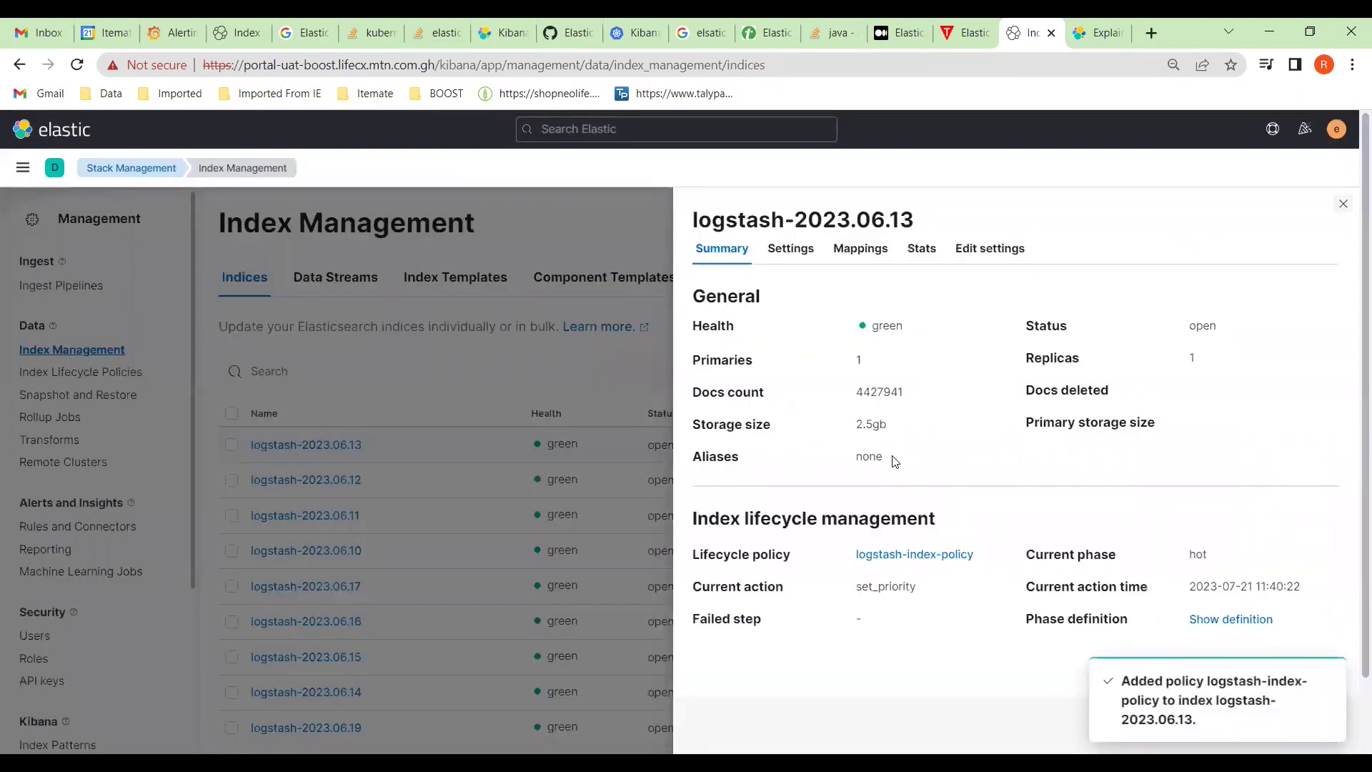
pyautogui.click(1343, 204)
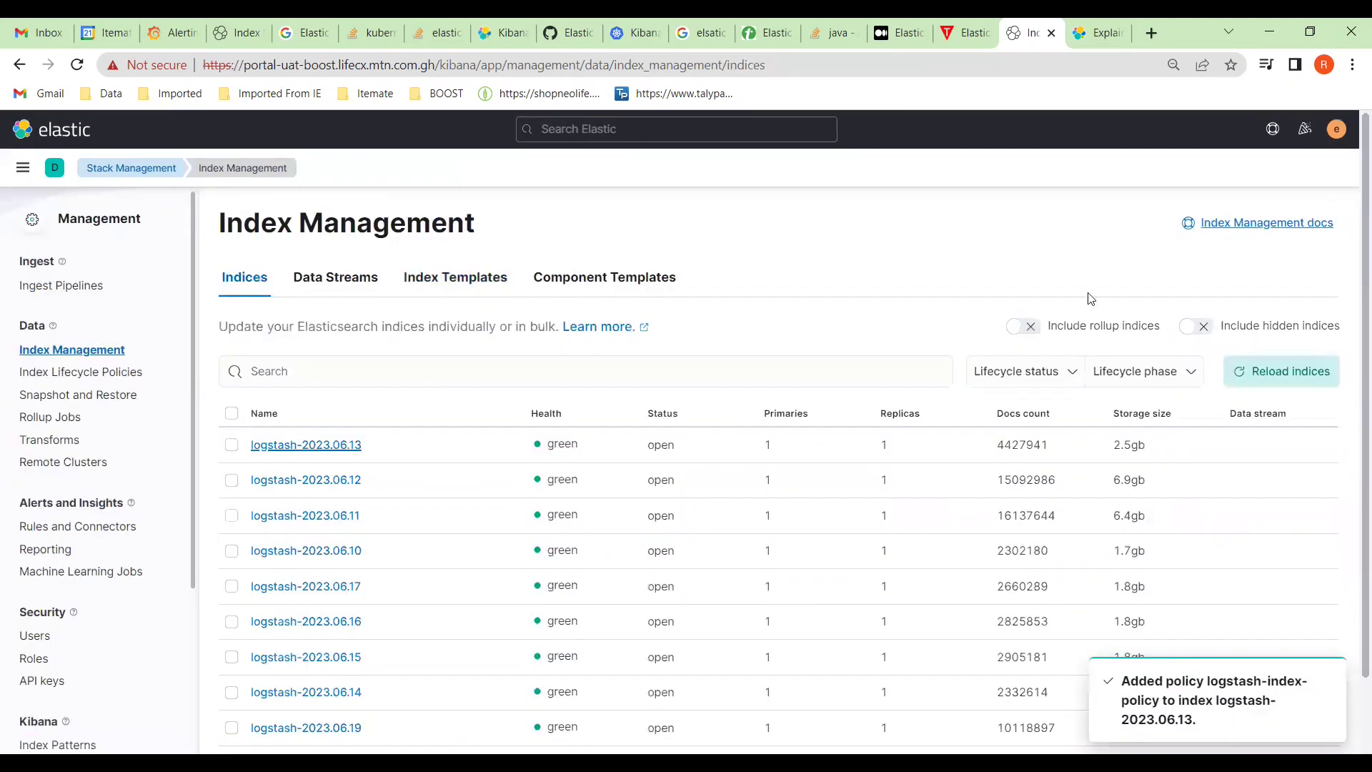
# - Add the lifecycle policy logstash-index-policy to the index logstash-2023.06.12 and close its details
pyautogui.click(330, 481)
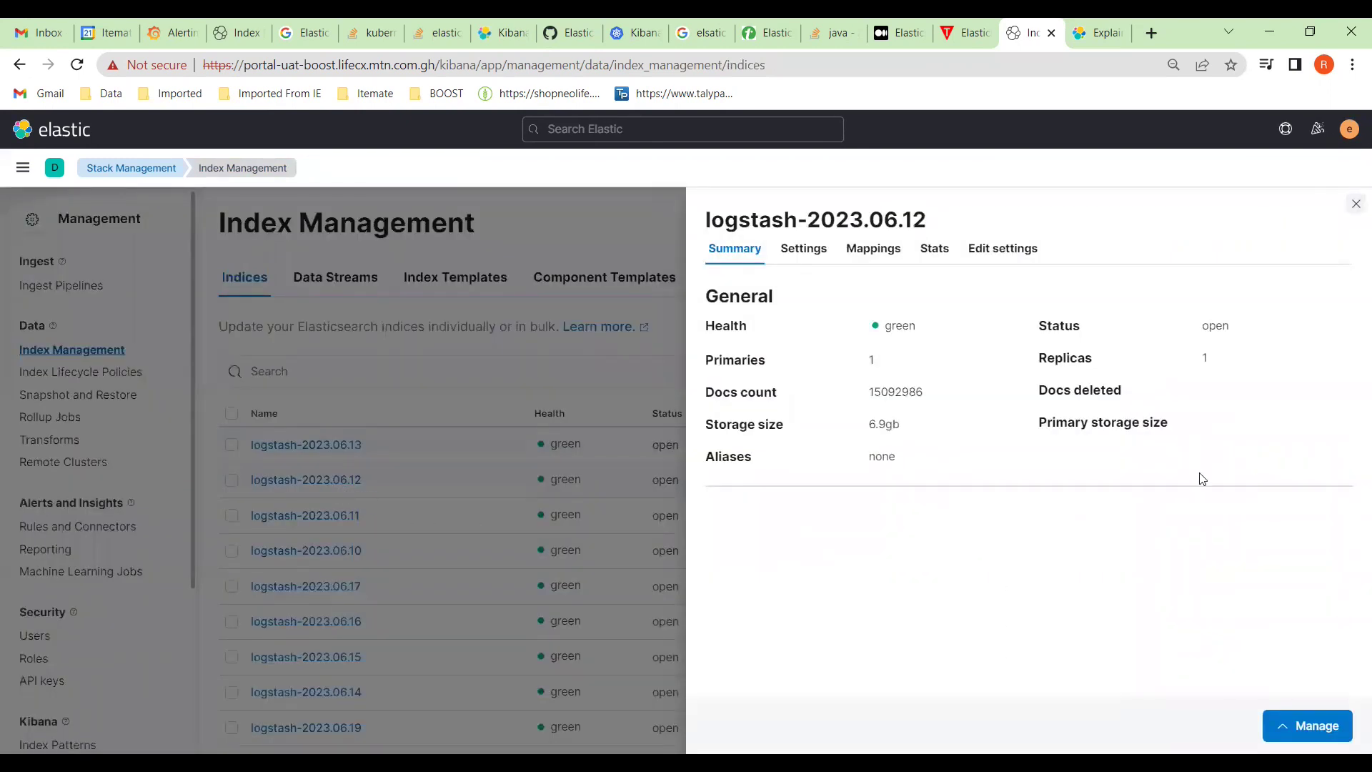
pyautogui.click(1281, 729)
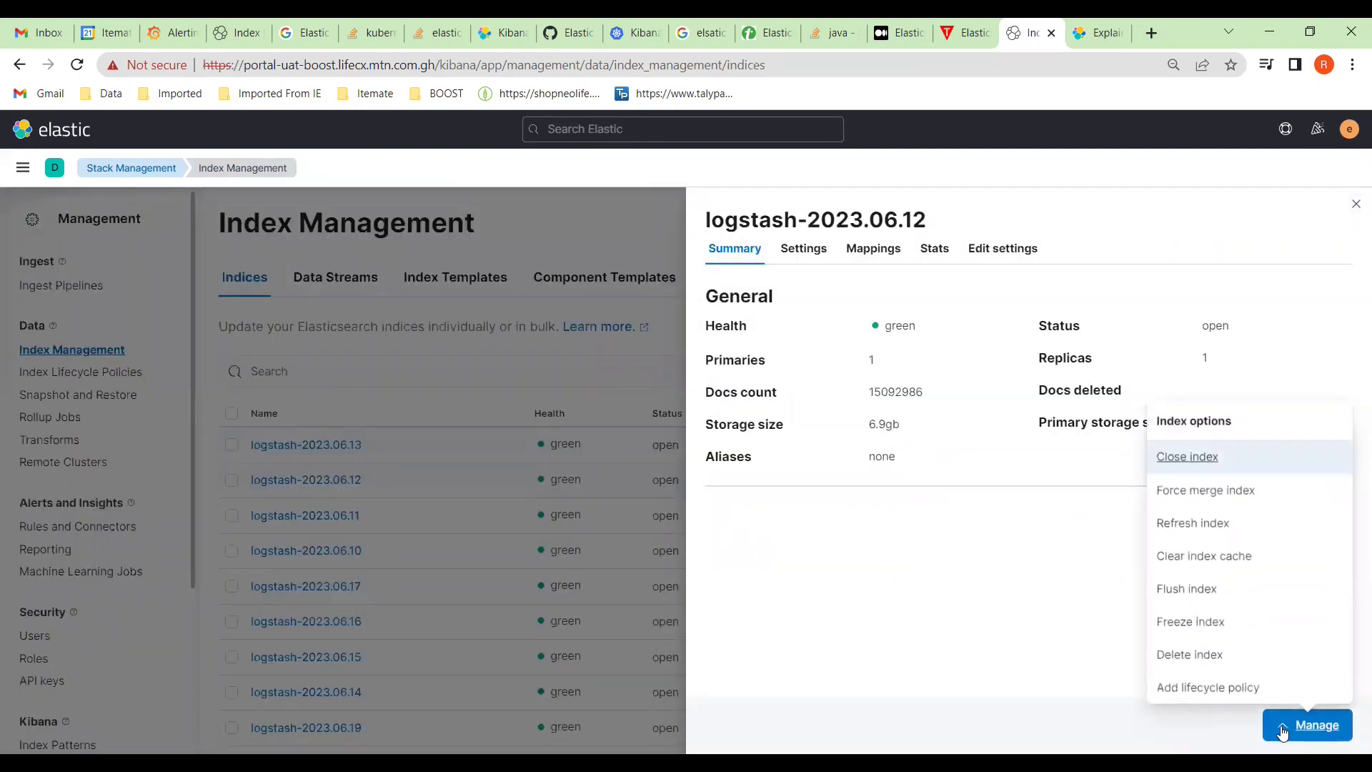
pyautogui.click(1224, 691)
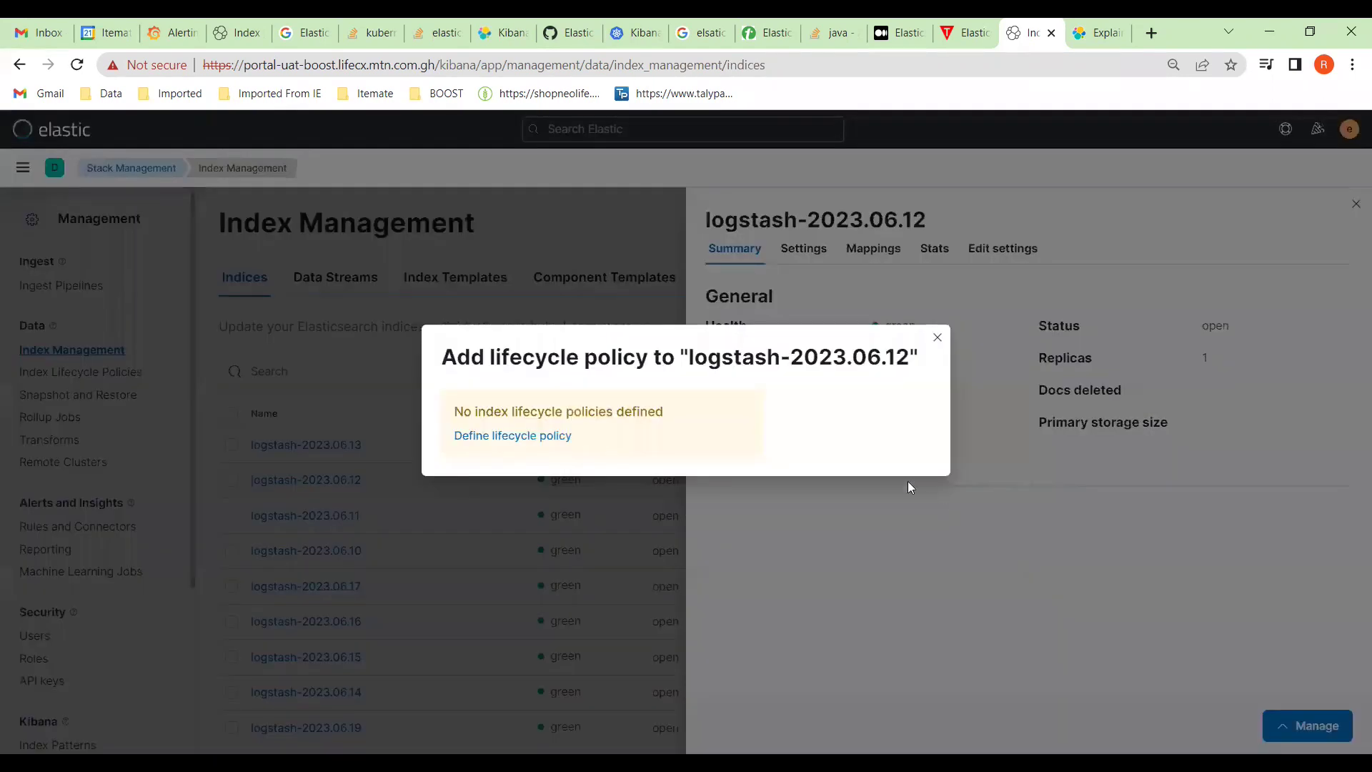
pyautogui.click(749, 406)
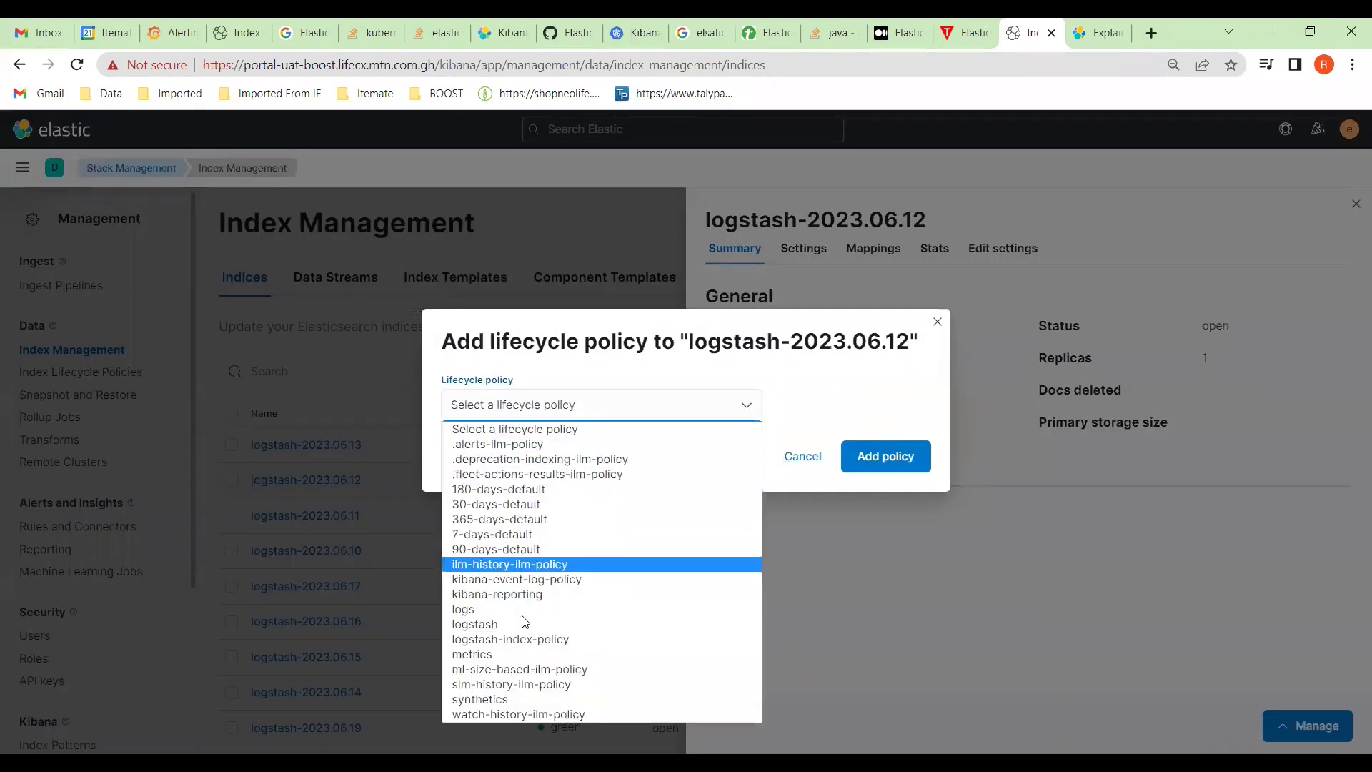
pyautogui.click(515, 641)
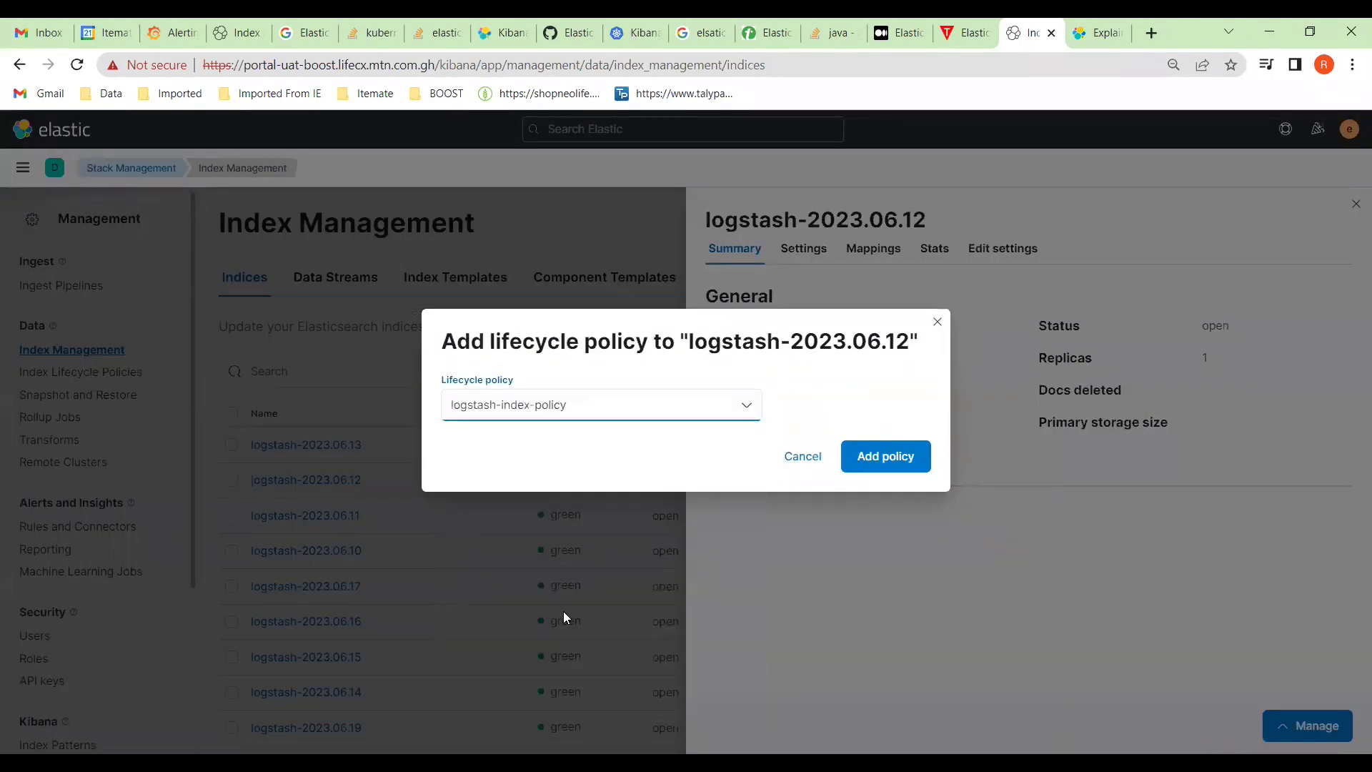
pyautogui.click(877, 469)
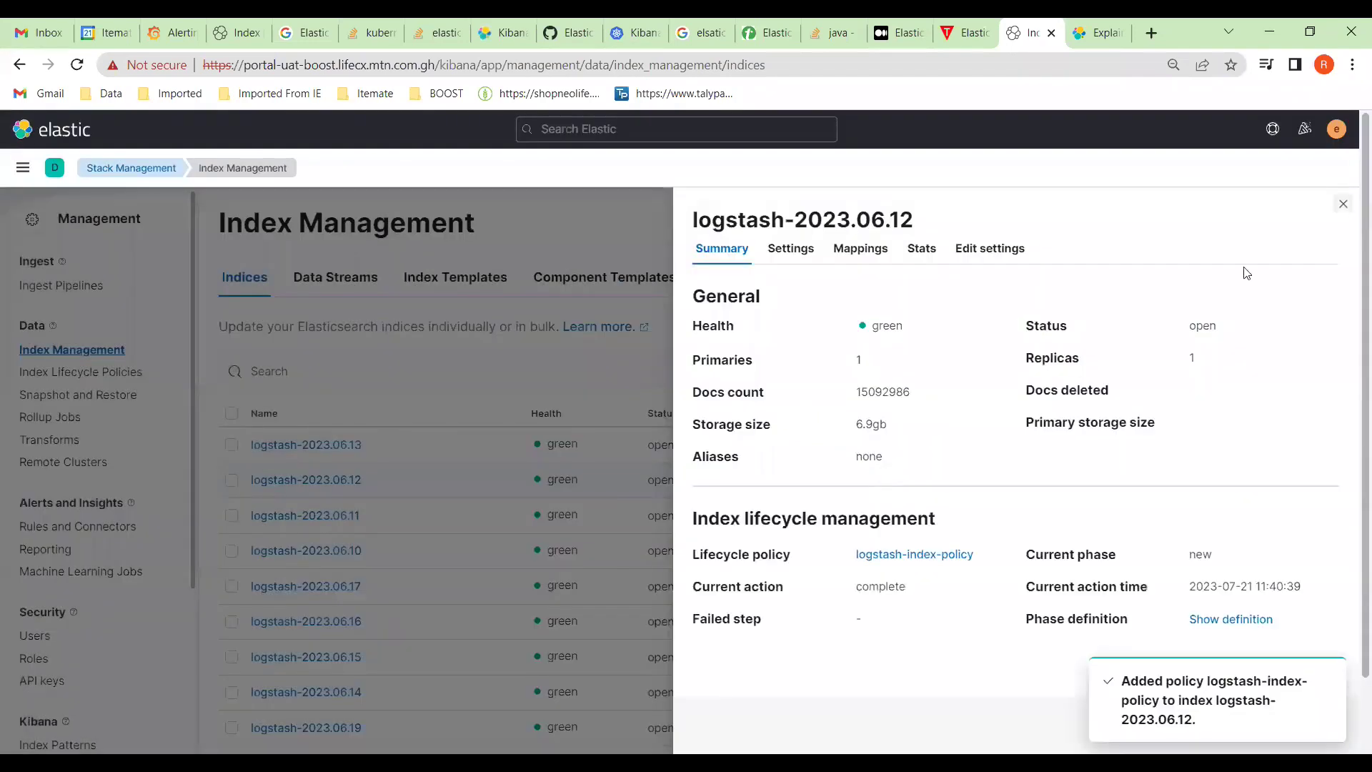
pyautogui.click(1344, 204)
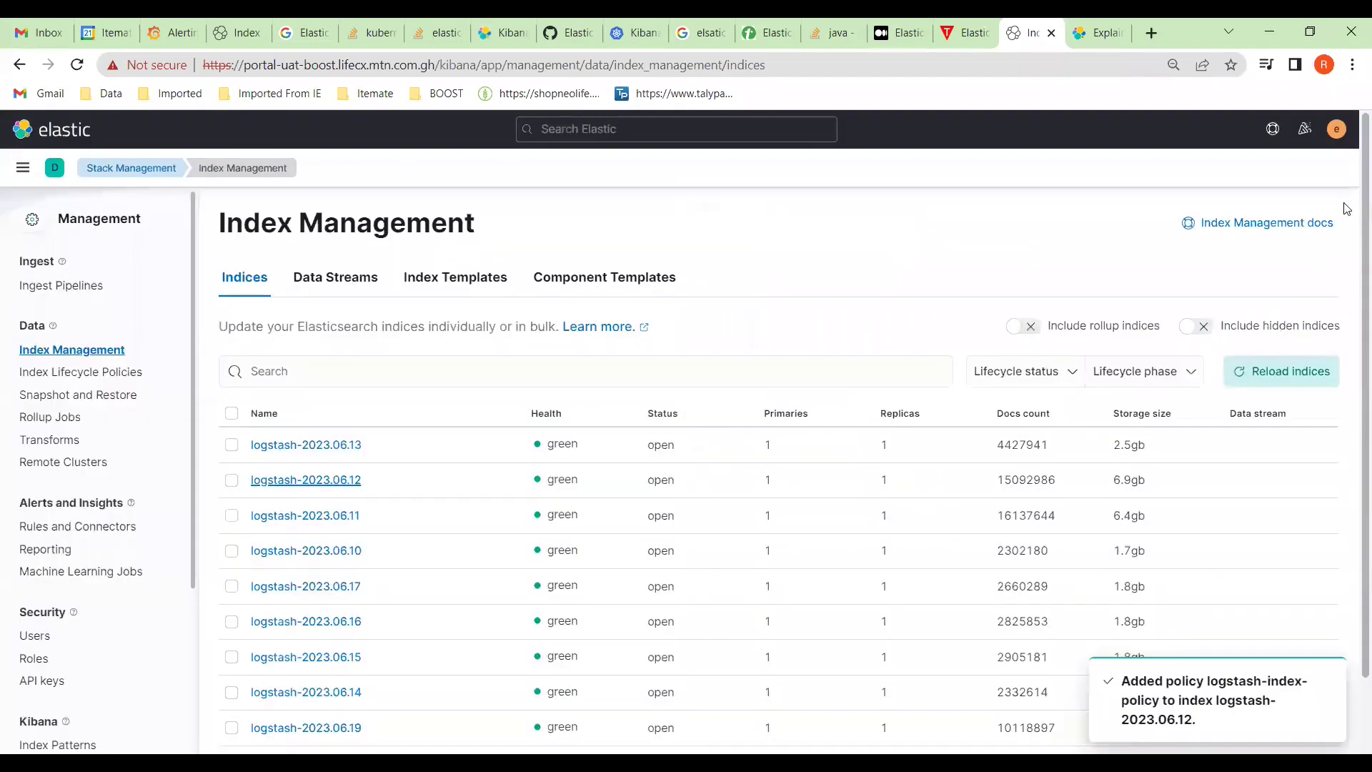
# - In the Dev Tools console, run the _ilm/explain requests for logstash-2023.06.12 and logstash-2023.07.21
pyautogui.click(27, 172)
pyautogui.scroll(-1, 49, 267)
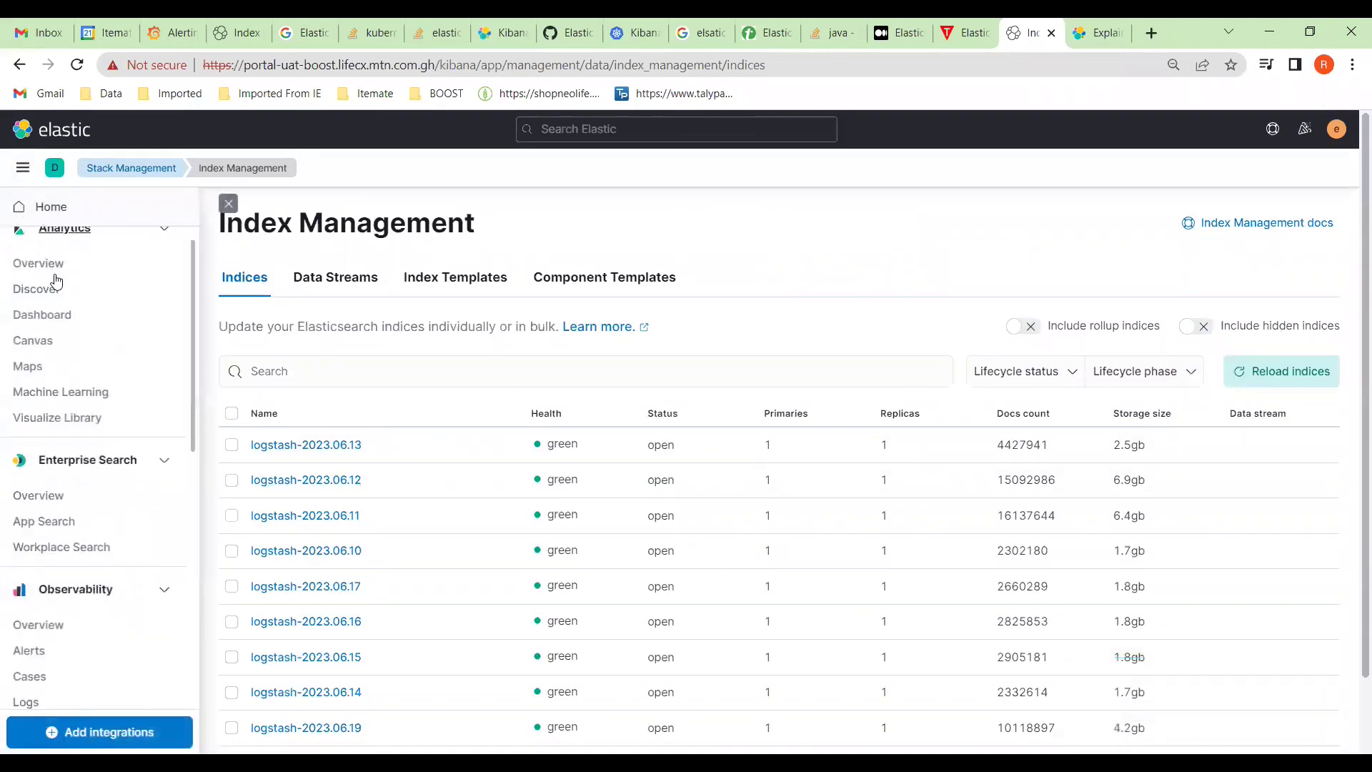
pyautogui.click(26, 569)
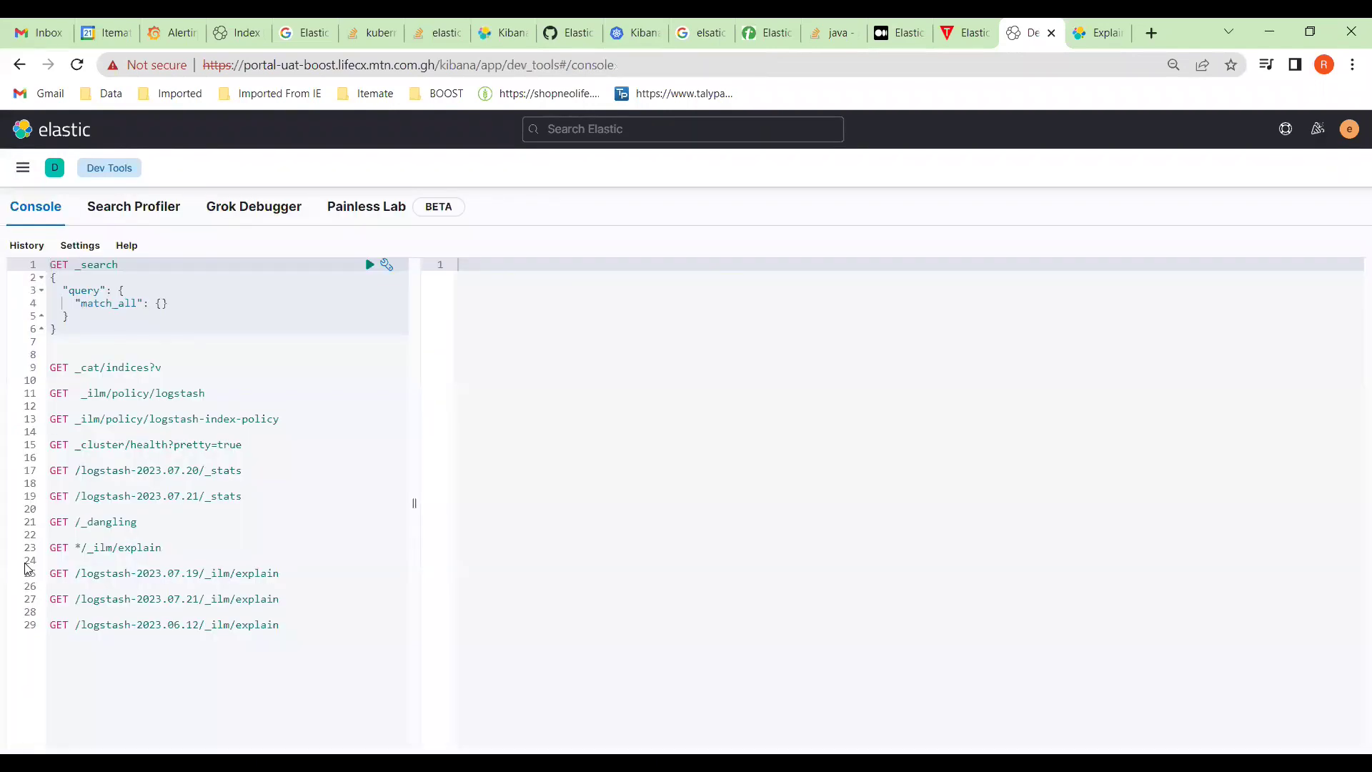
pyautogui.click(118, 624)
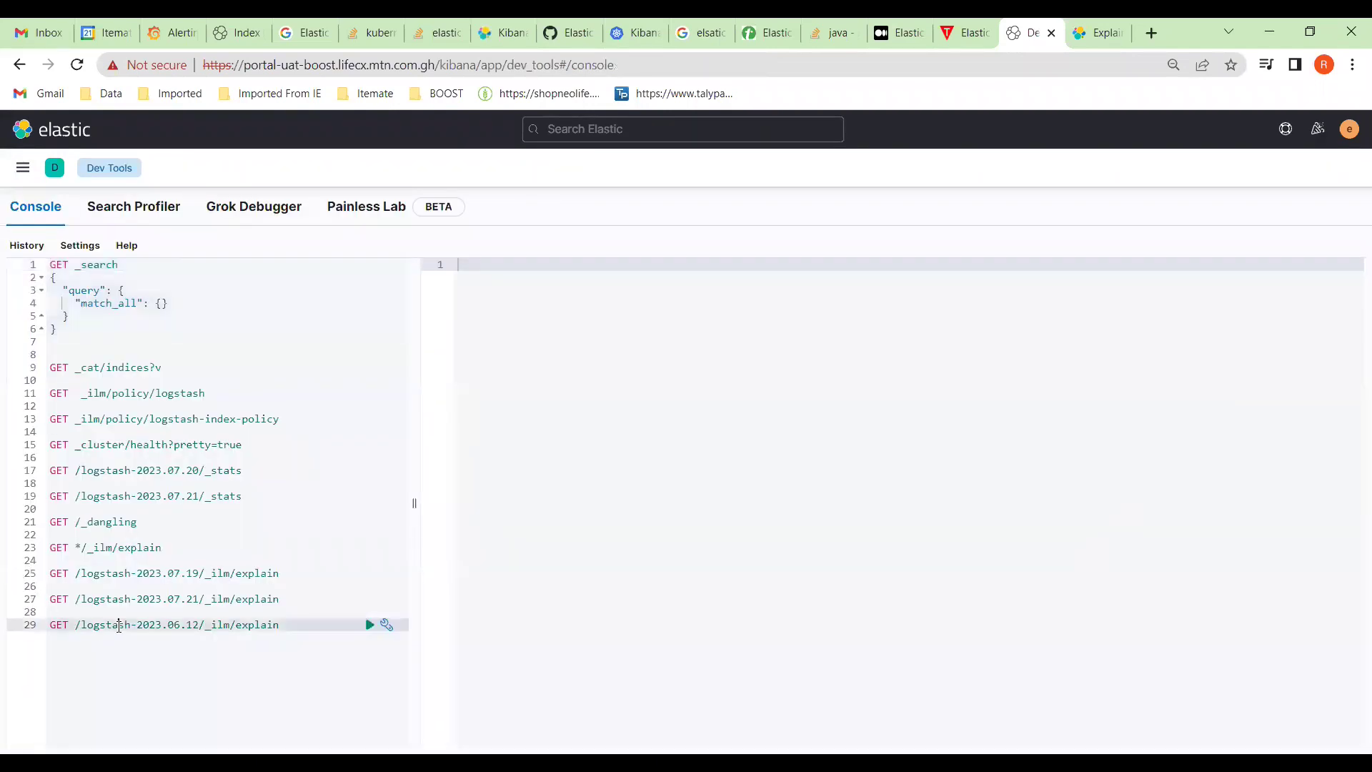
pyautogui.click(370, 627)
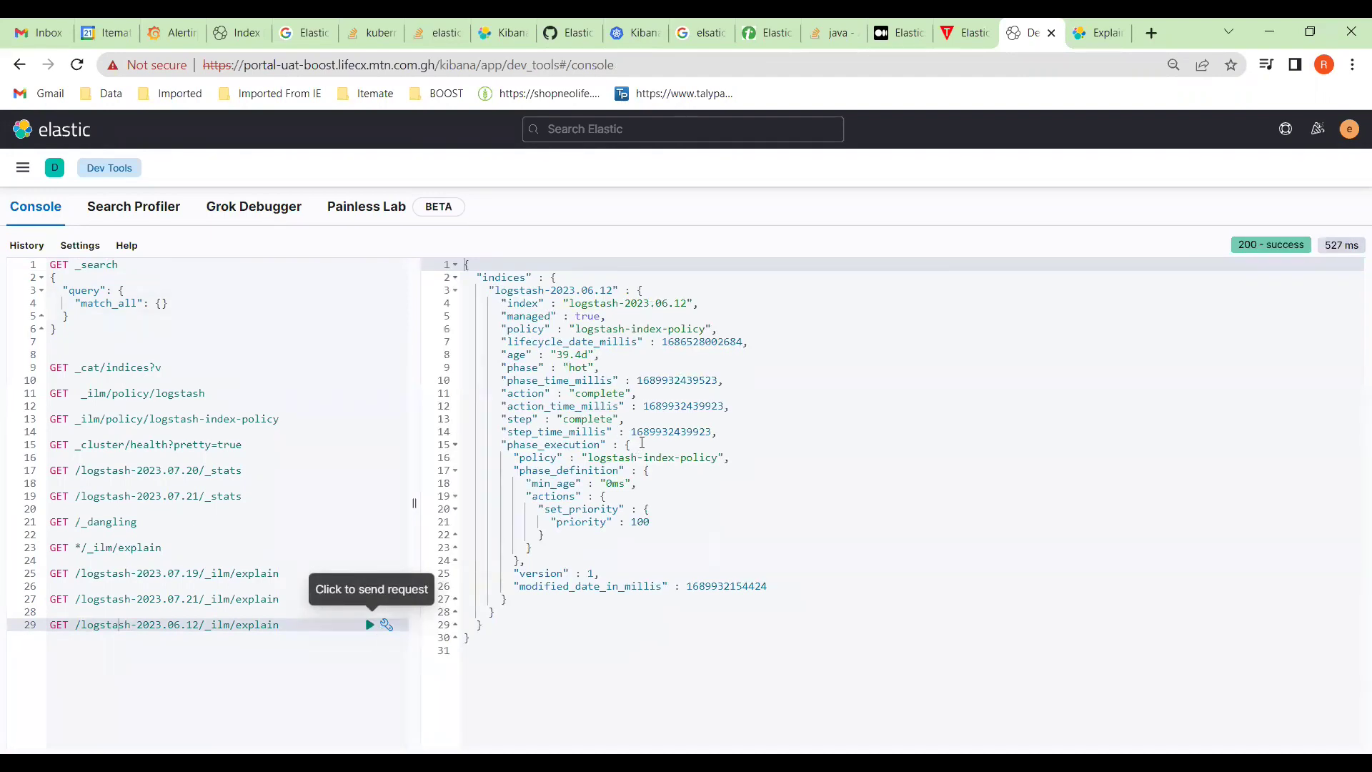
pyautogui.click(247, 601)
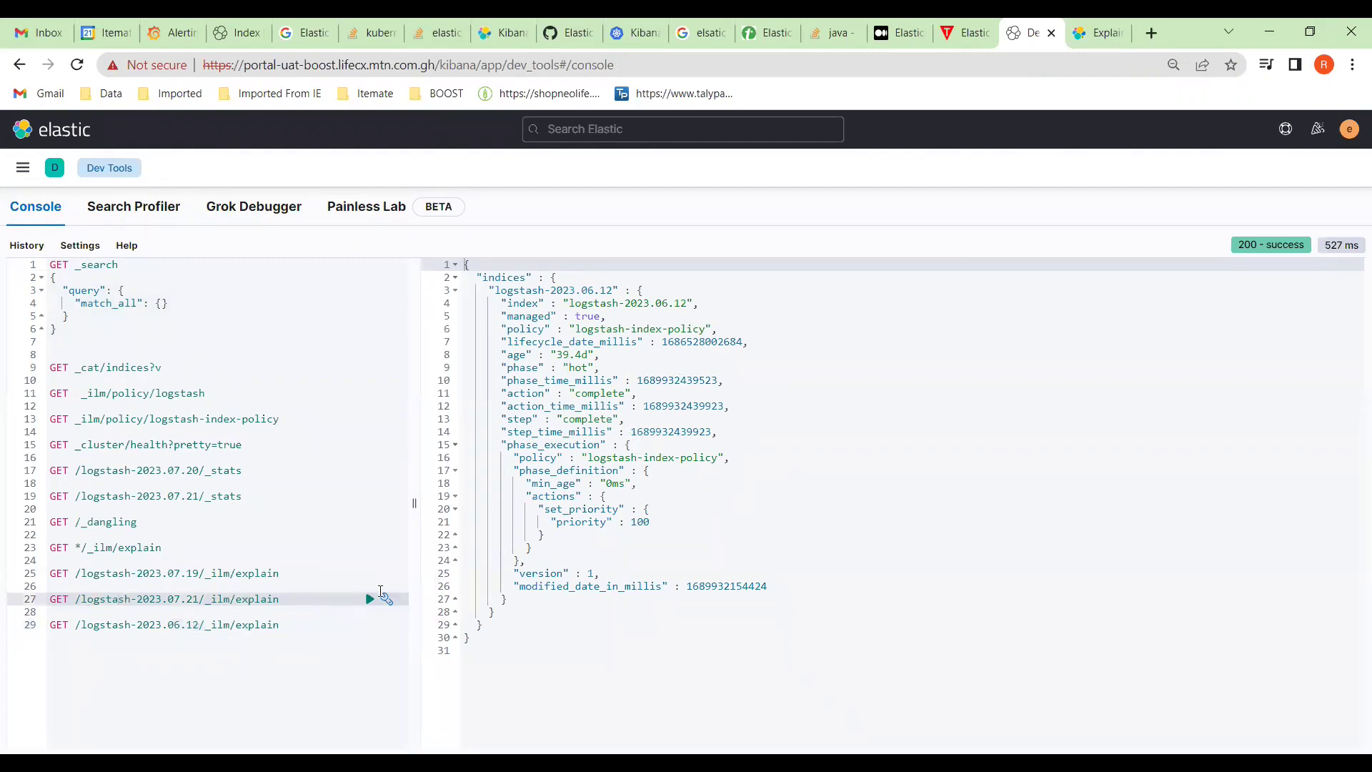
pyautogui.click(370, 599)
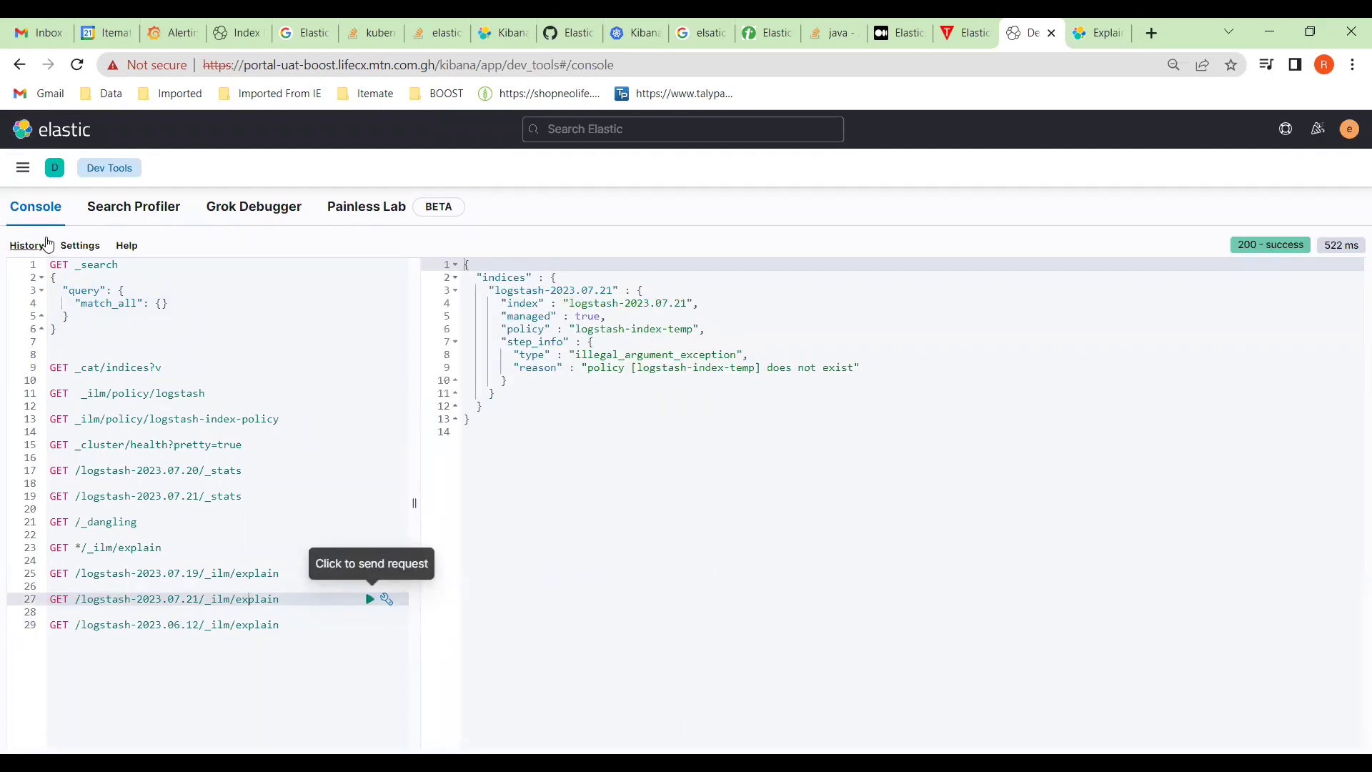
# - Return to the indices list in Index Management and open the details of the index logstash-2023.07.21
pyautogui.click(23, 170)
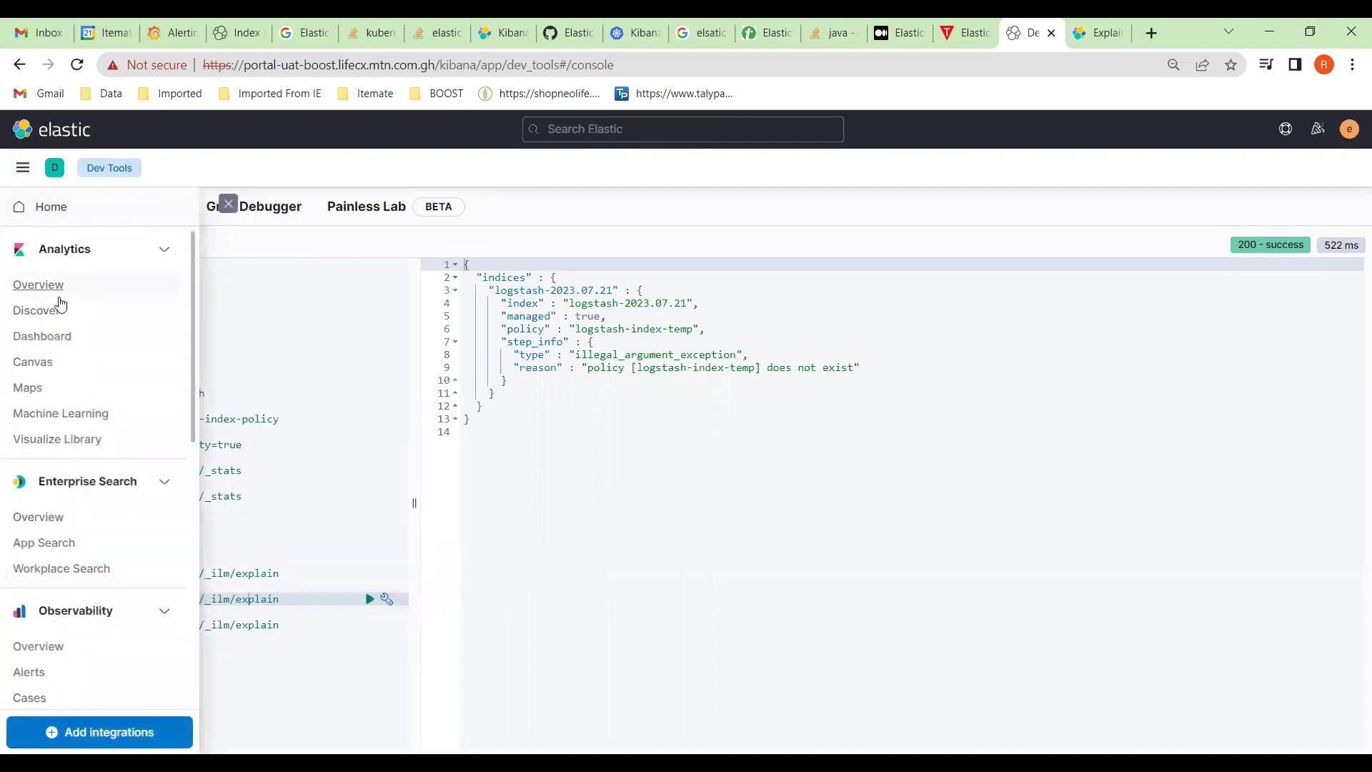
pyautogui.scroll(-10, 43, 690)
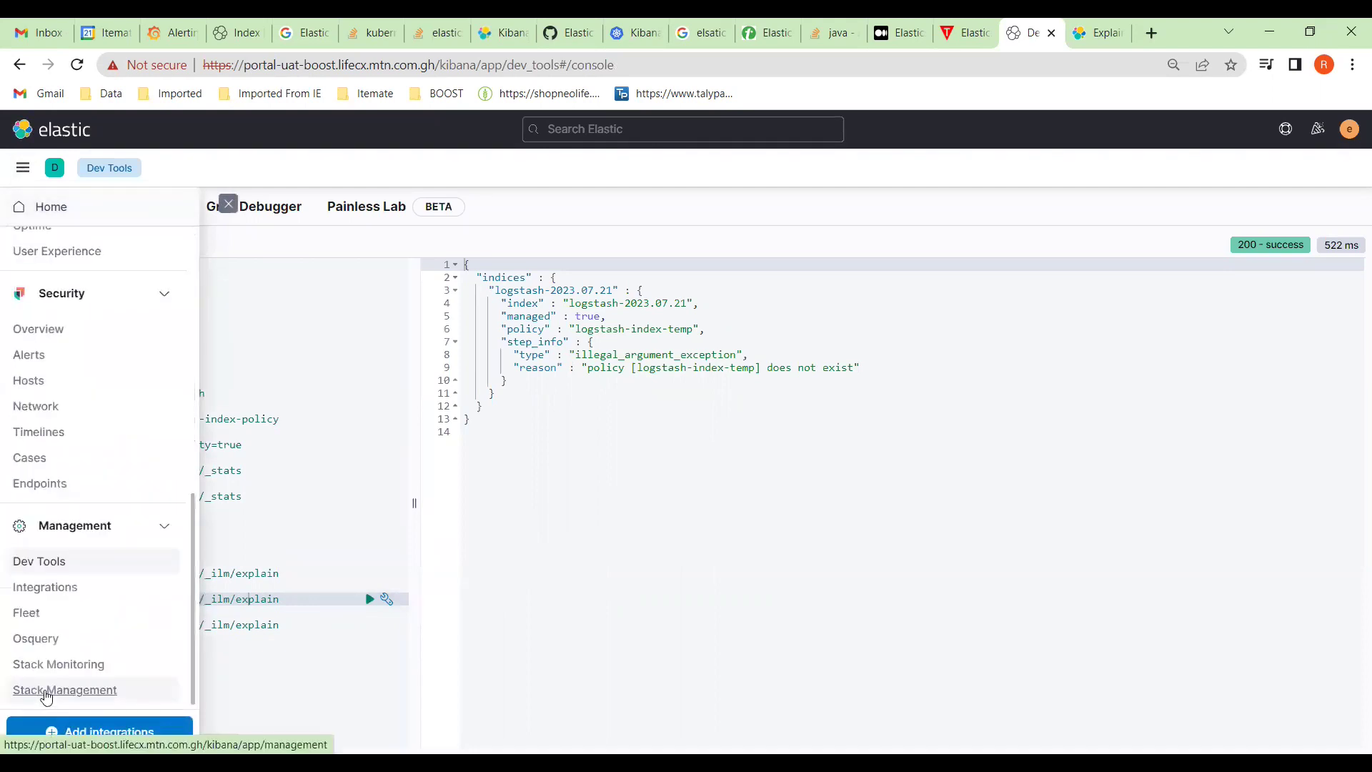
pyautogui.click(46, 696)
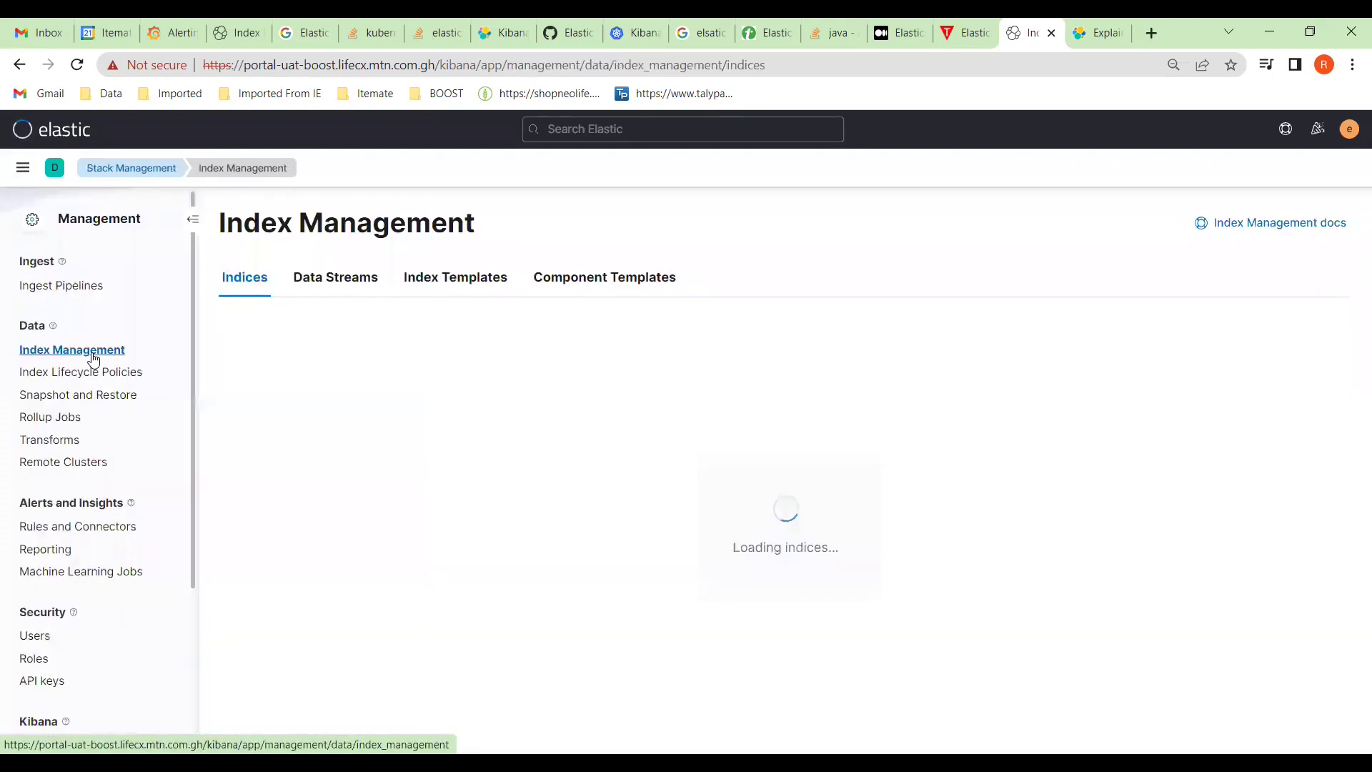
pyautogui.scroll(-2, 214, 372)
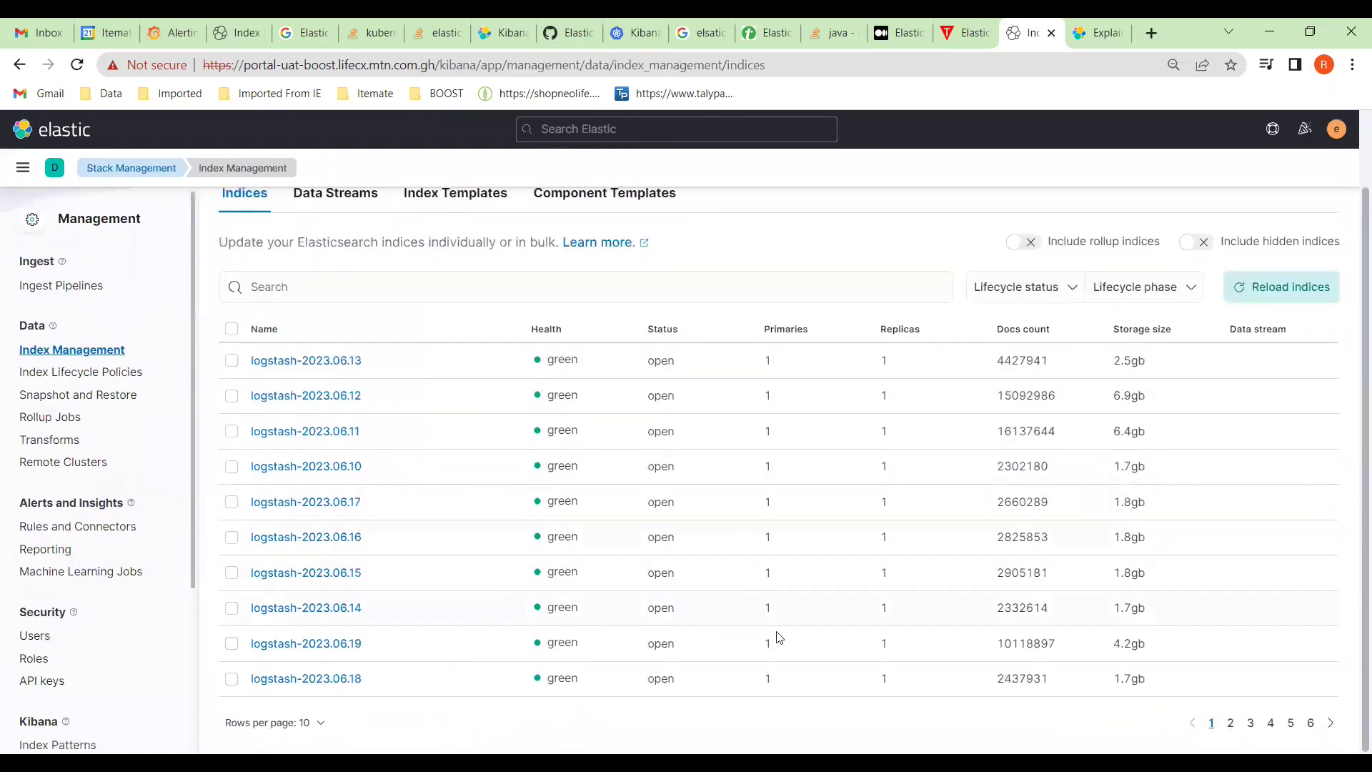
pyautogui.click(1231, 724)
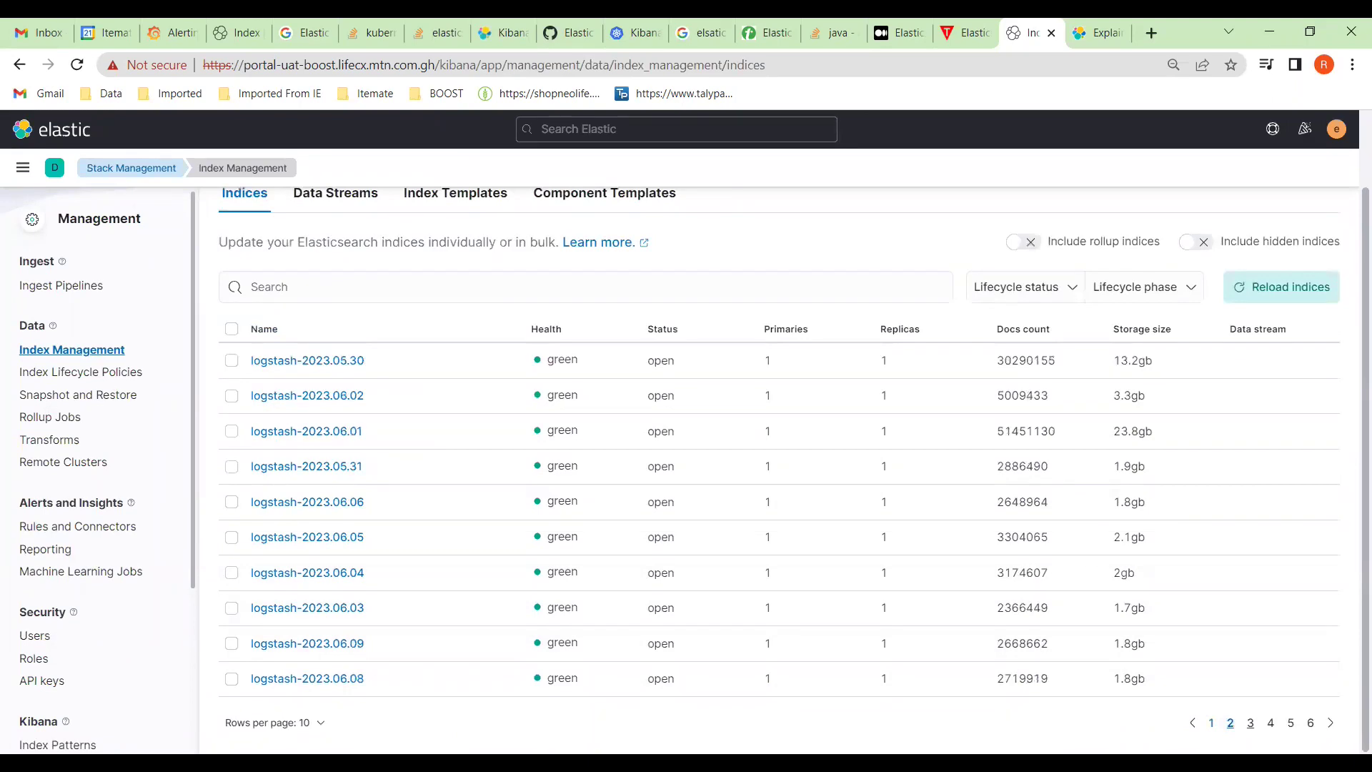
pyautogui.click(1251, 723)
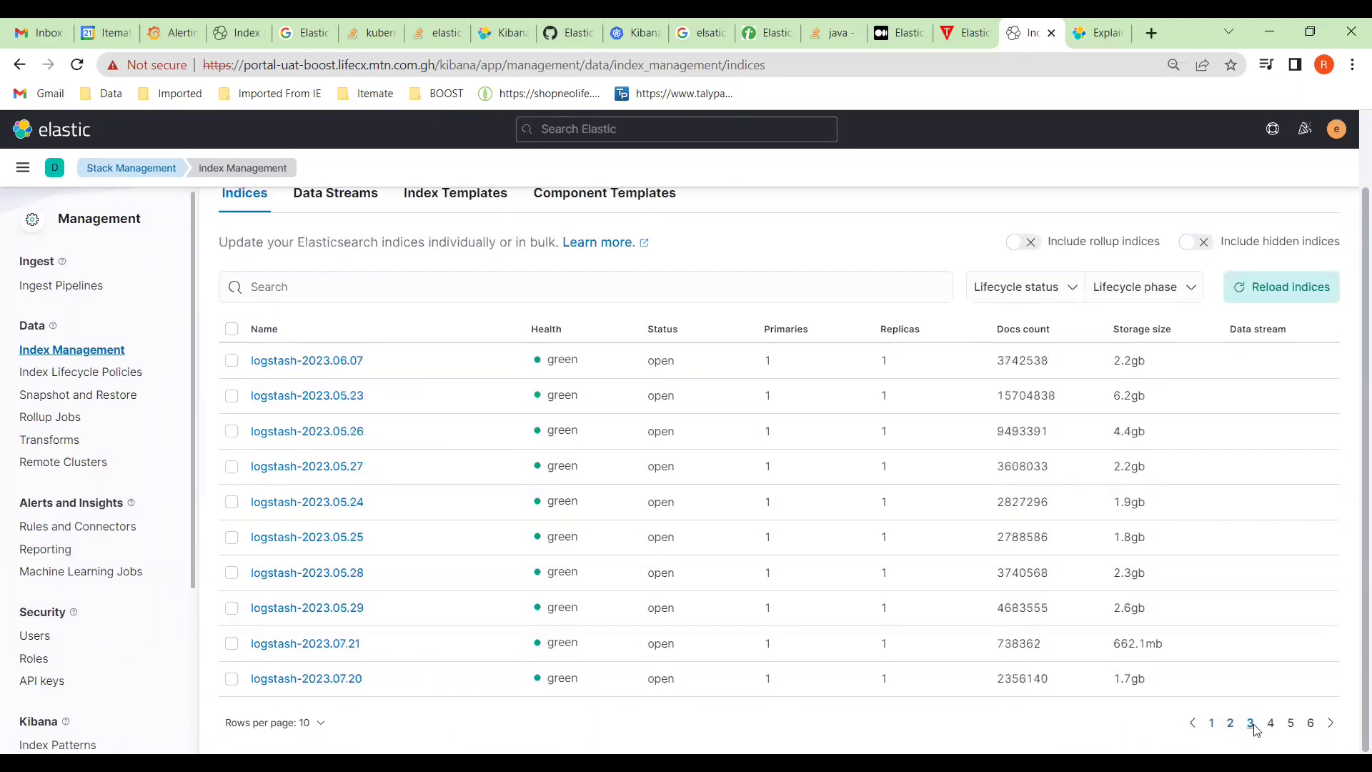
pyautogui.click(307, 643)
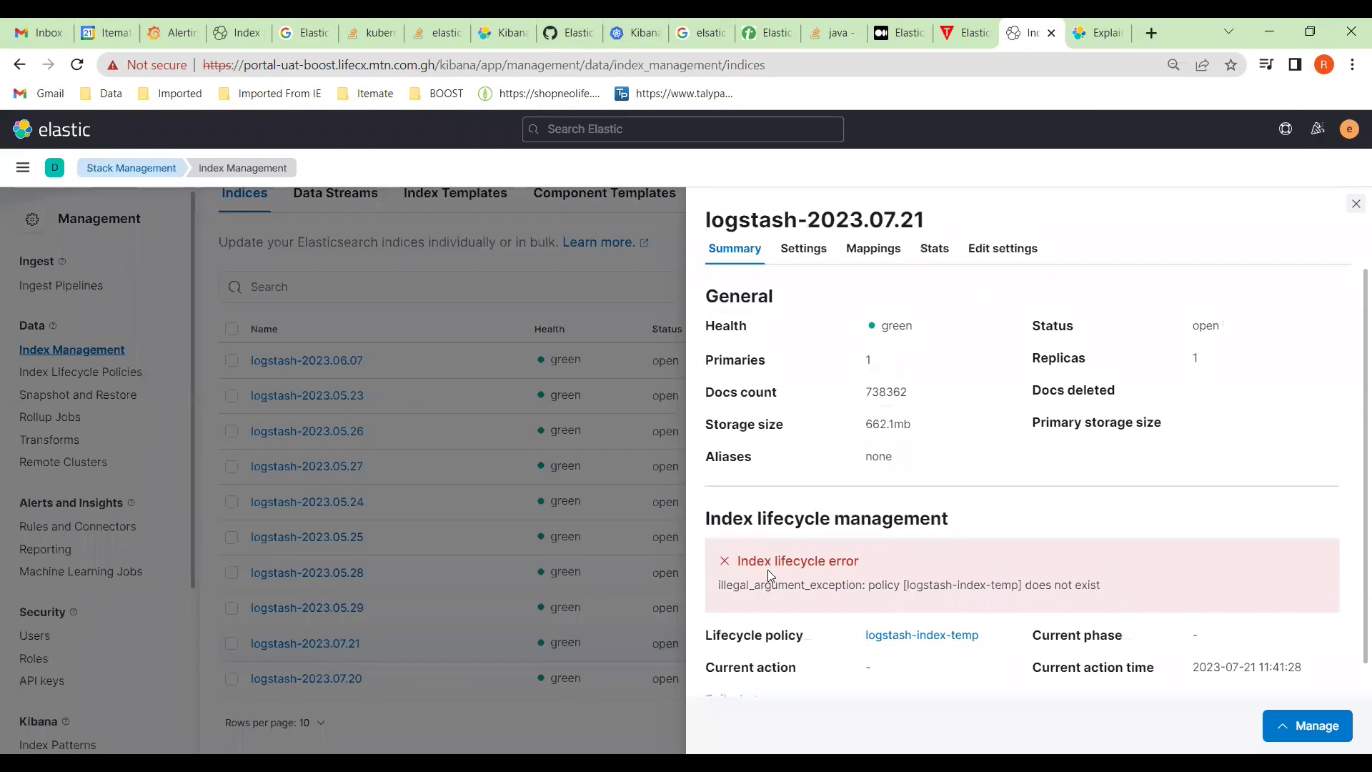
# - Remove the current lifecycle policy from the index logstash-2023.07.21 and dismiss the notification
pyautogui.click(1289, 728)
pyautogui.click(1220, 688)
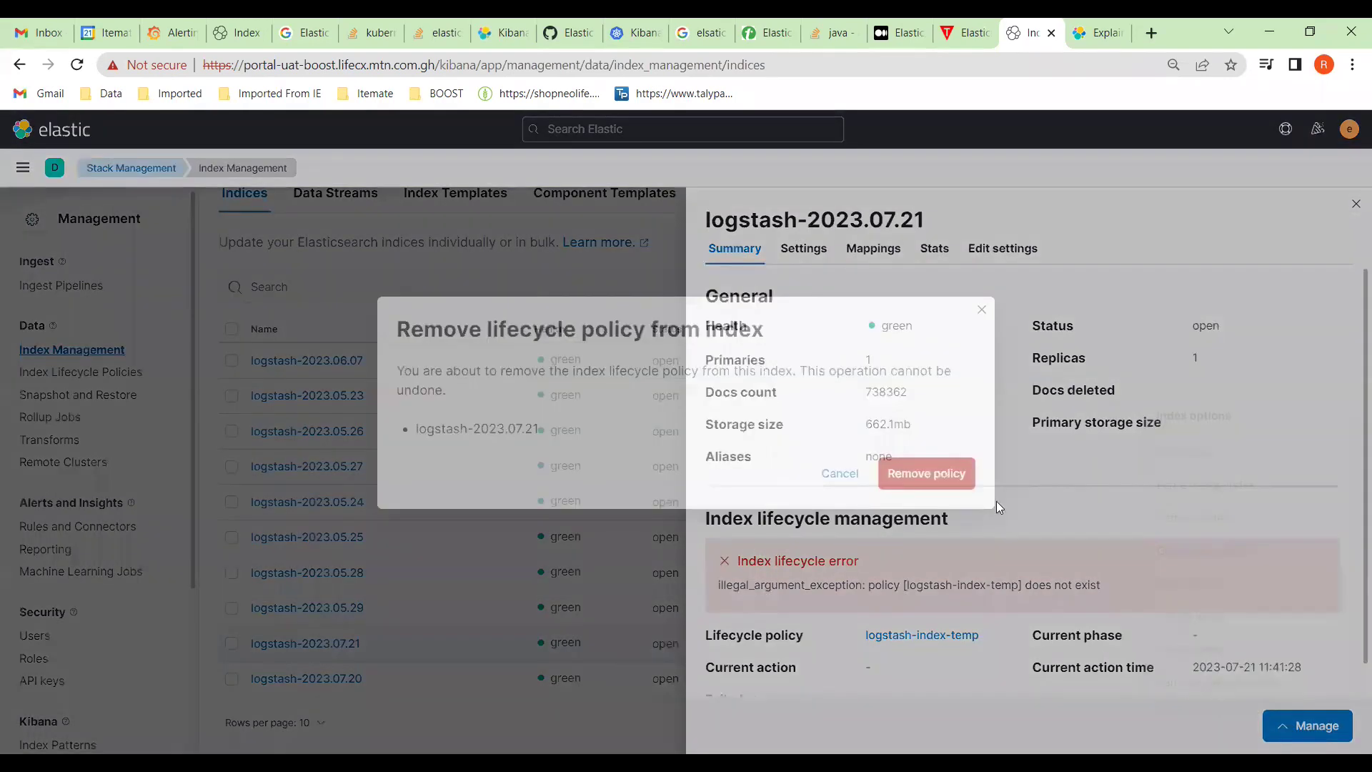
pyautogui.click(948, 474)
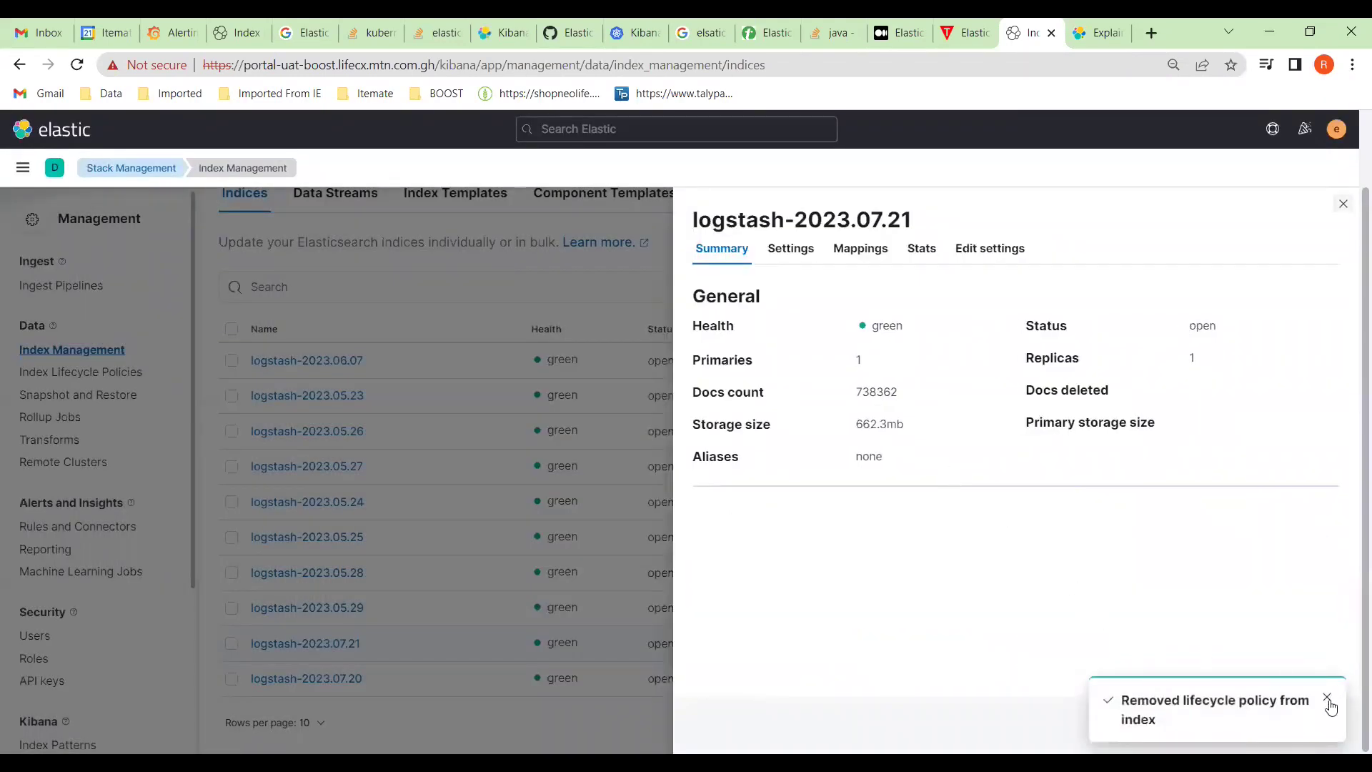
pyautogui.click(1328, 701)
# - Add the lifecycle policy logstash-index-policy to the index logstash-2023.07.21 and close its details
pyautogui.click(1310, 726)
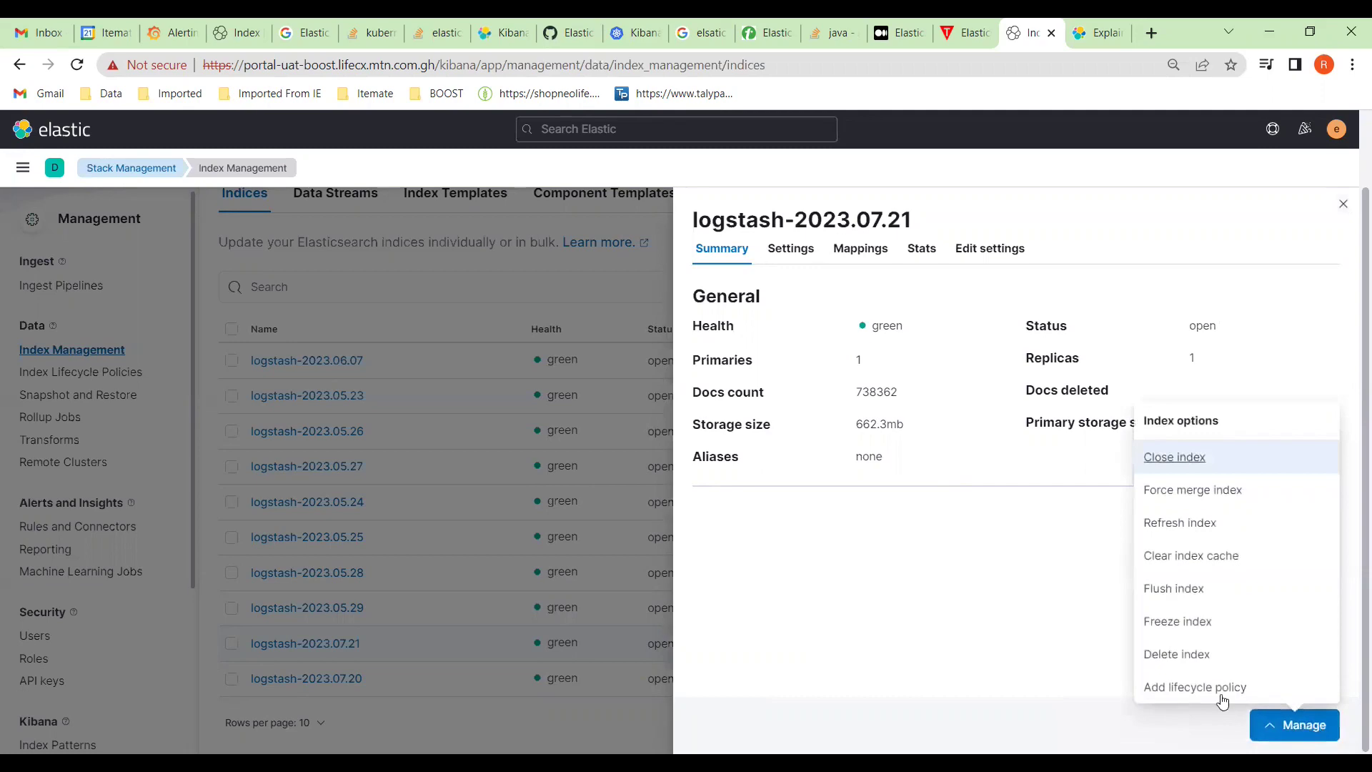
pyautogui.click(1204, 685)
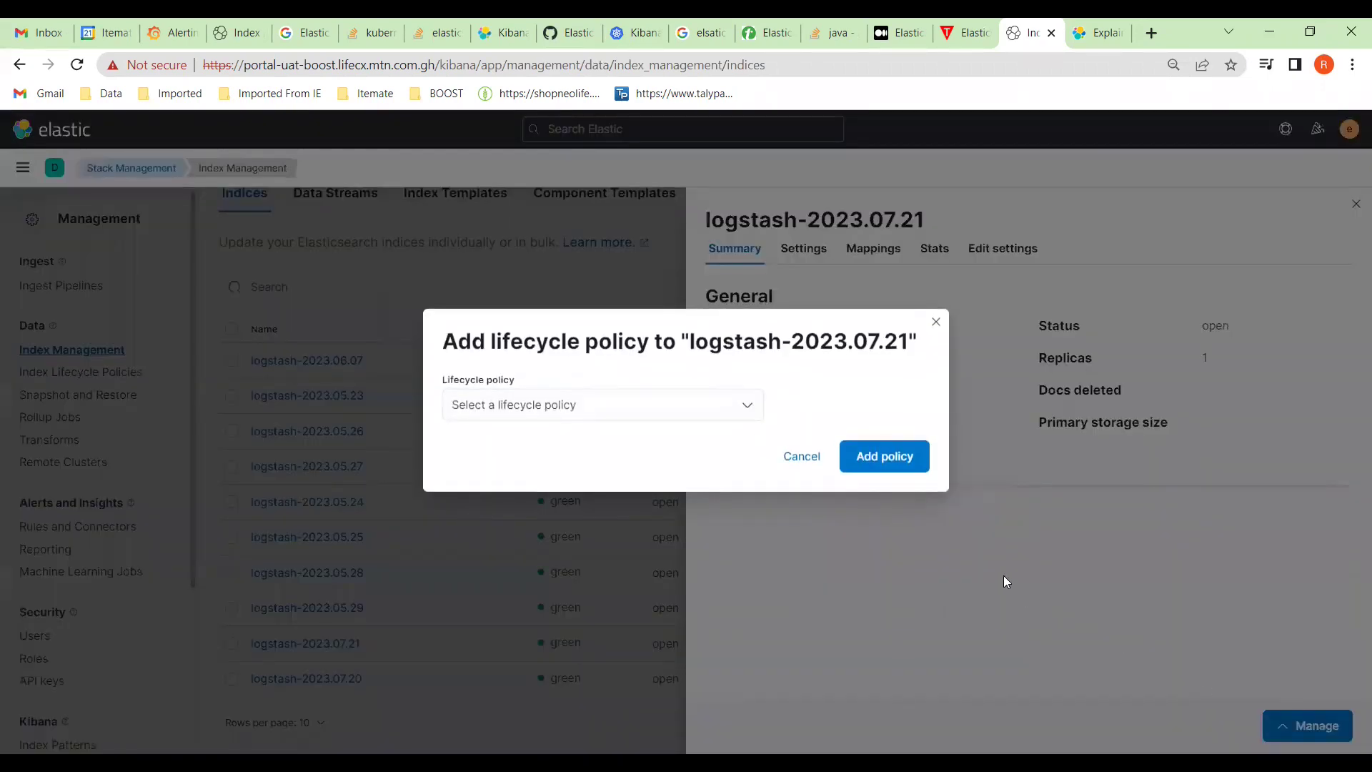
pyautogui.click(748, 409)
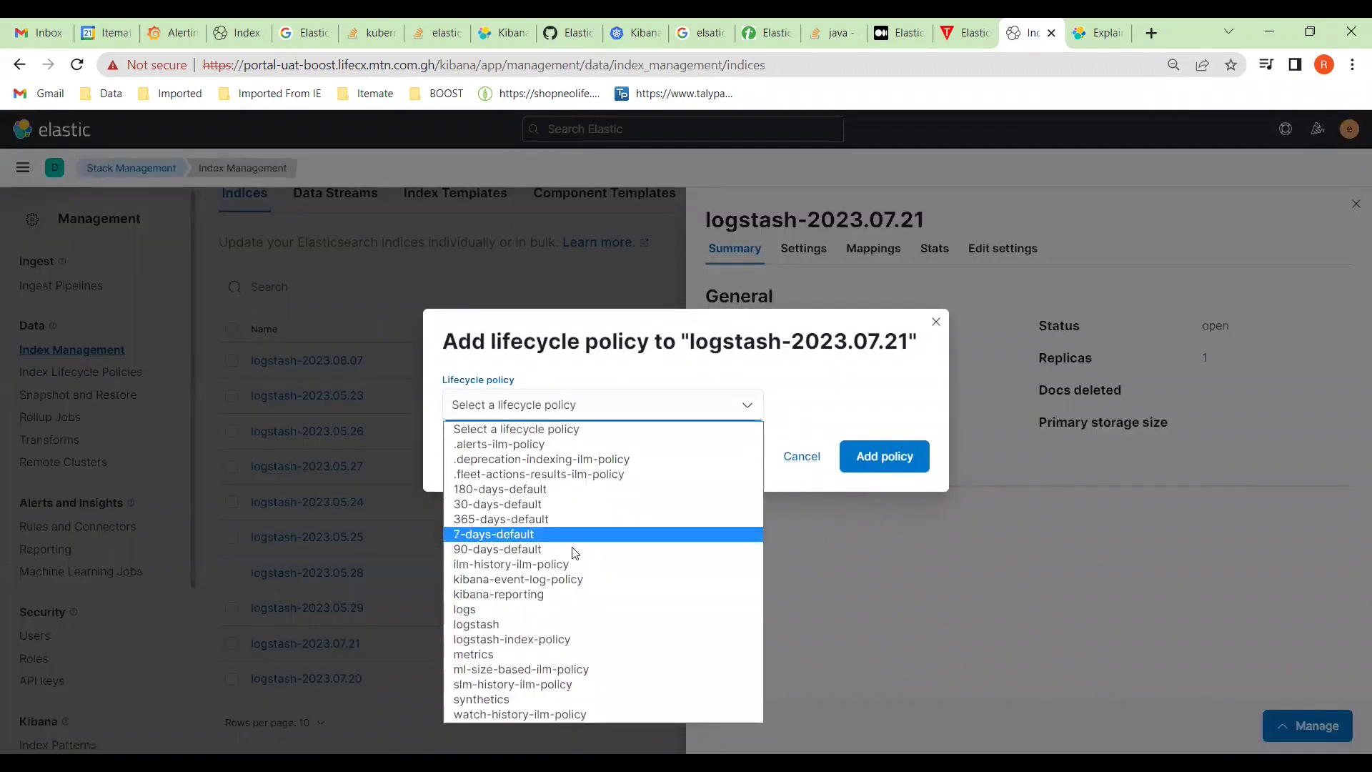
pyautogui.click(541, 646)
pyautogui.click(882, 459)
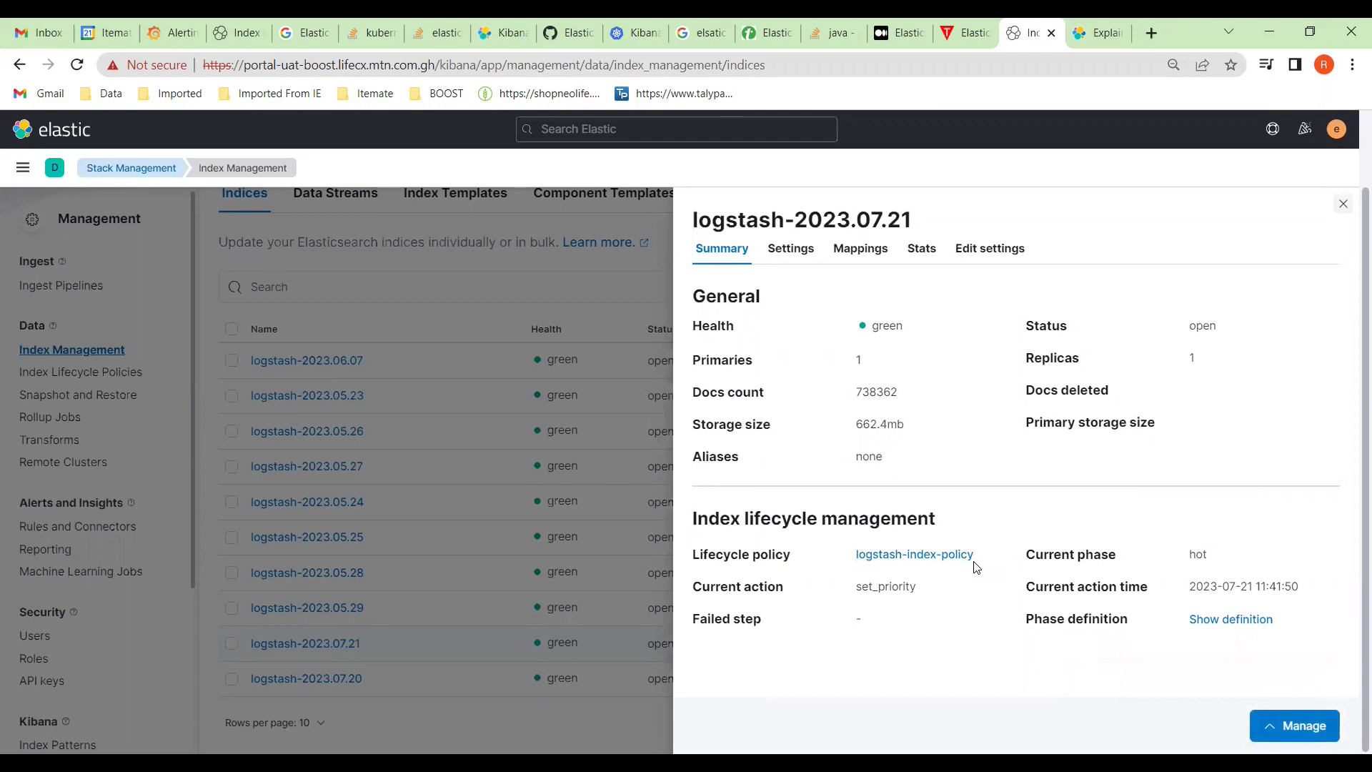
pyautogui.click(1343, 204)
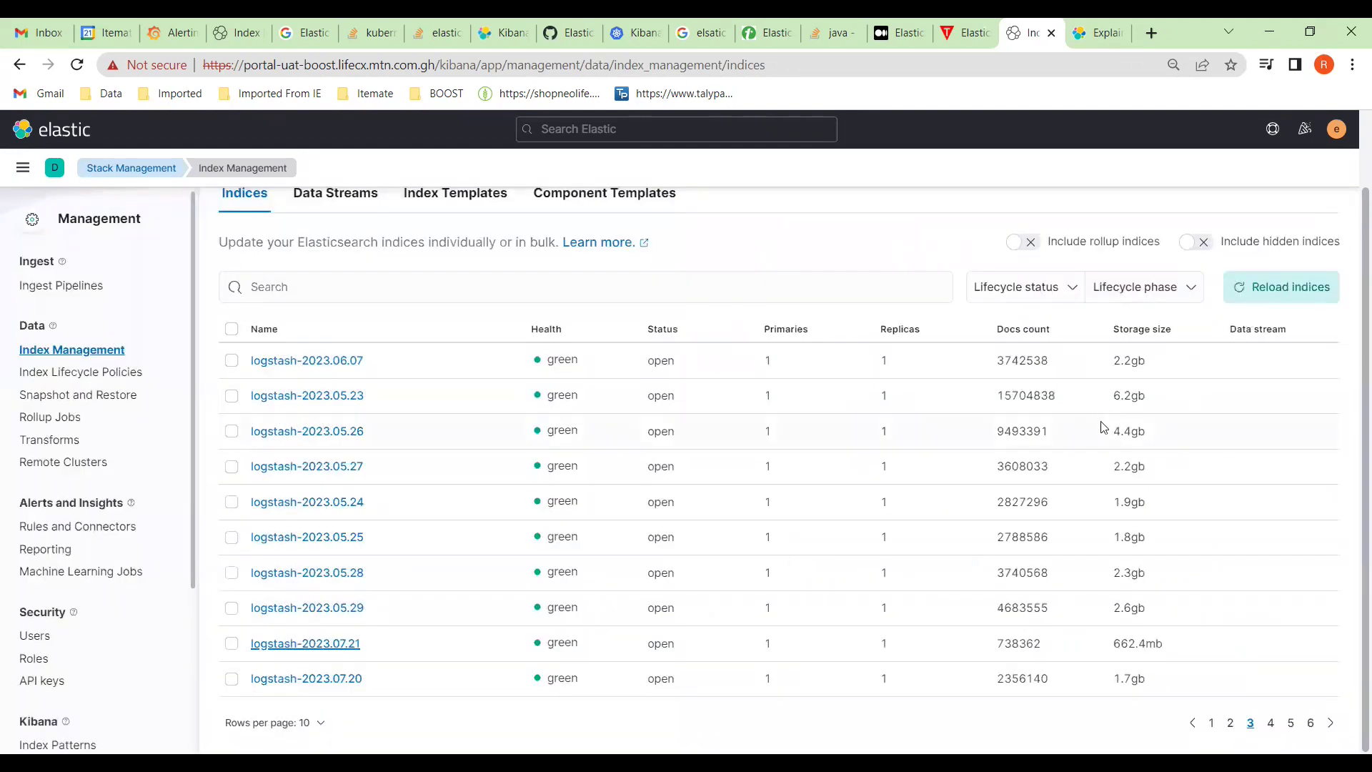